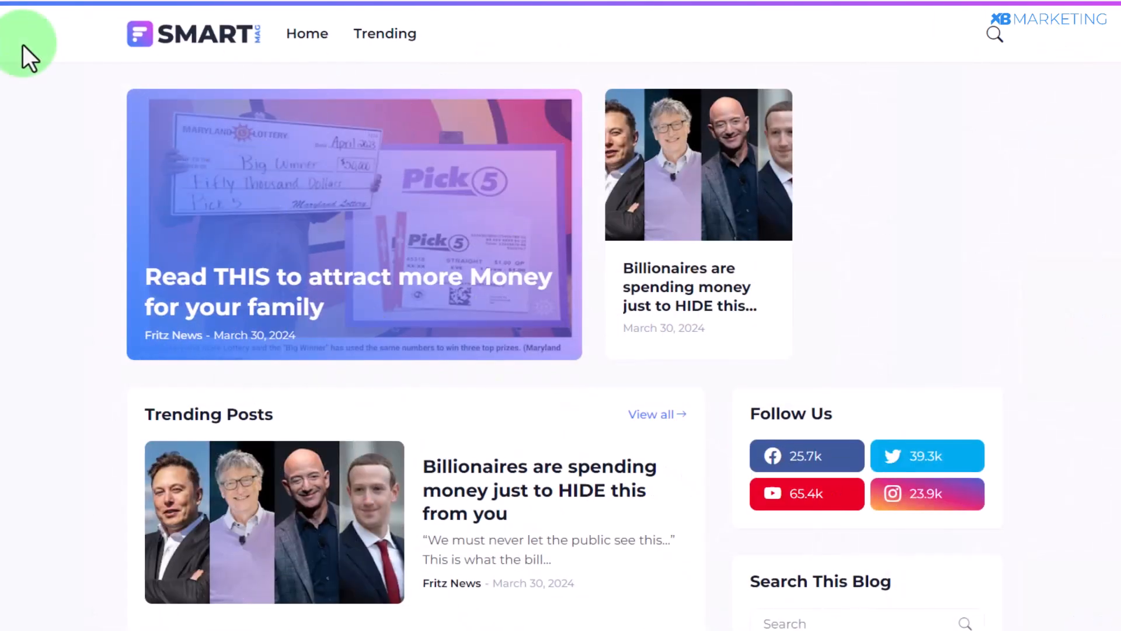
Step: Look over the sample blog's home page, including its featured articles and trending posts
scroll(20, 55, "down", 2)
scroll(20, 54, "down", 4)
scroll(20, 55, "up", 5)
scroll(5, 50, "up", 1)
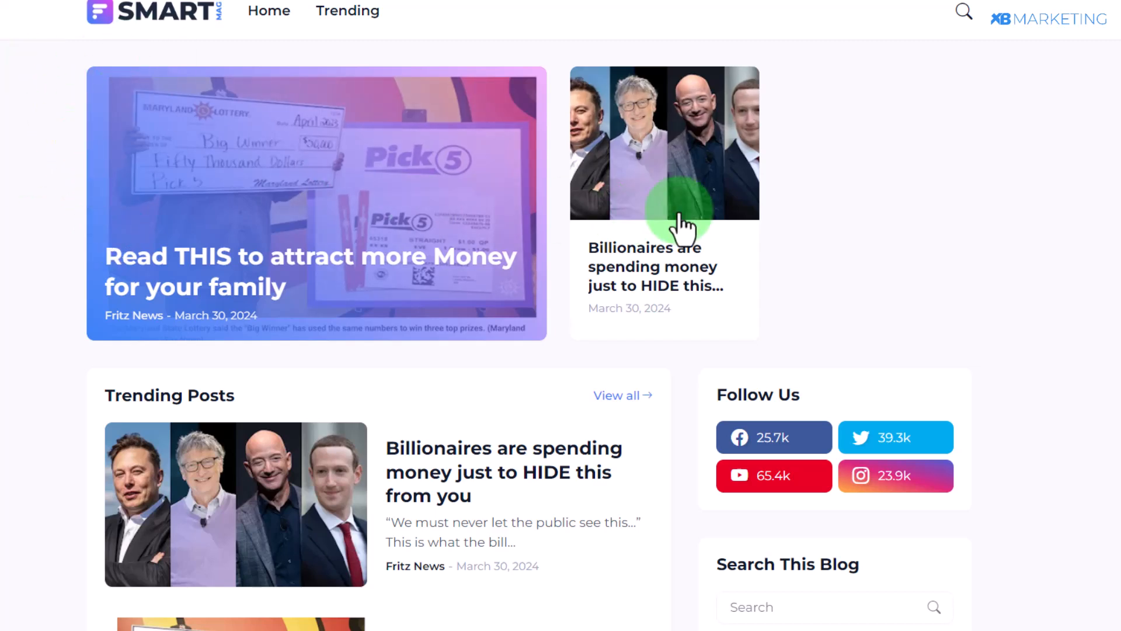
scroll(33, 287, "down", 1)
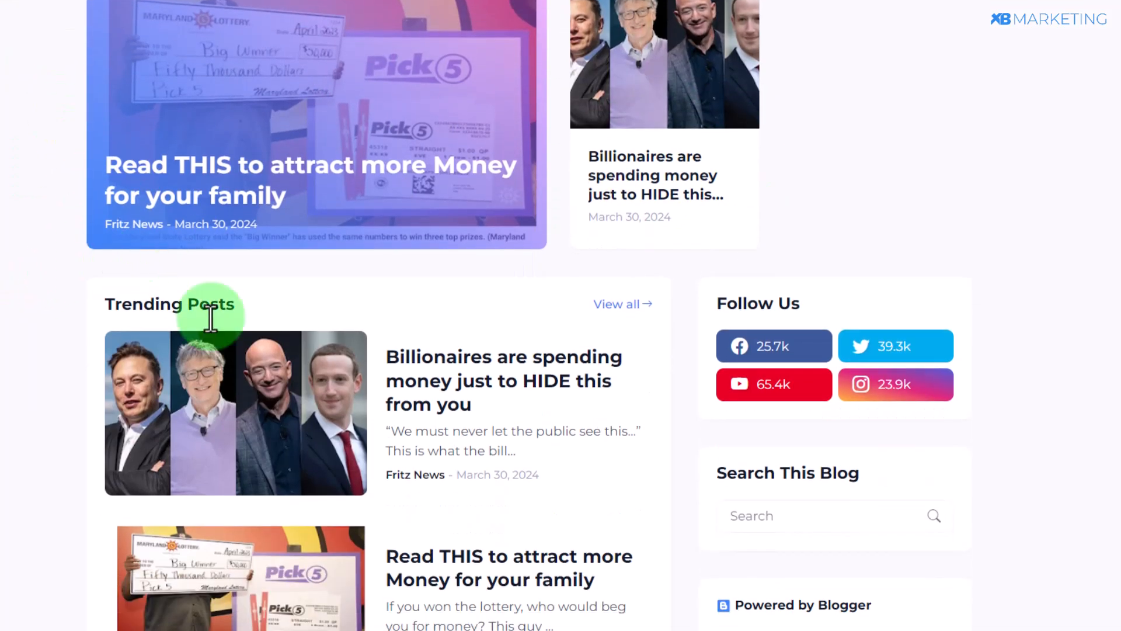
scroll(448, 421, "up", 1)
scroll(461, 491, "down", 1)
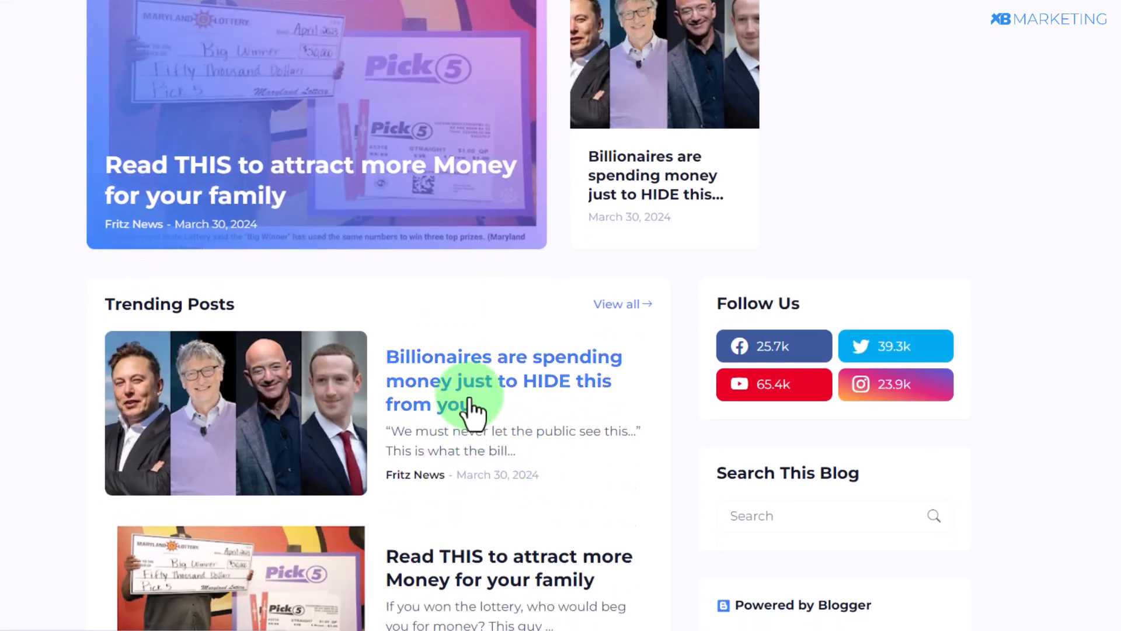
Step: Read the trending post about billionaires spending money to hide something, and follow the promotional links in it and in the "Ancient song" article
left_click(502, 383)
scroll(153, 218, "down", 1)
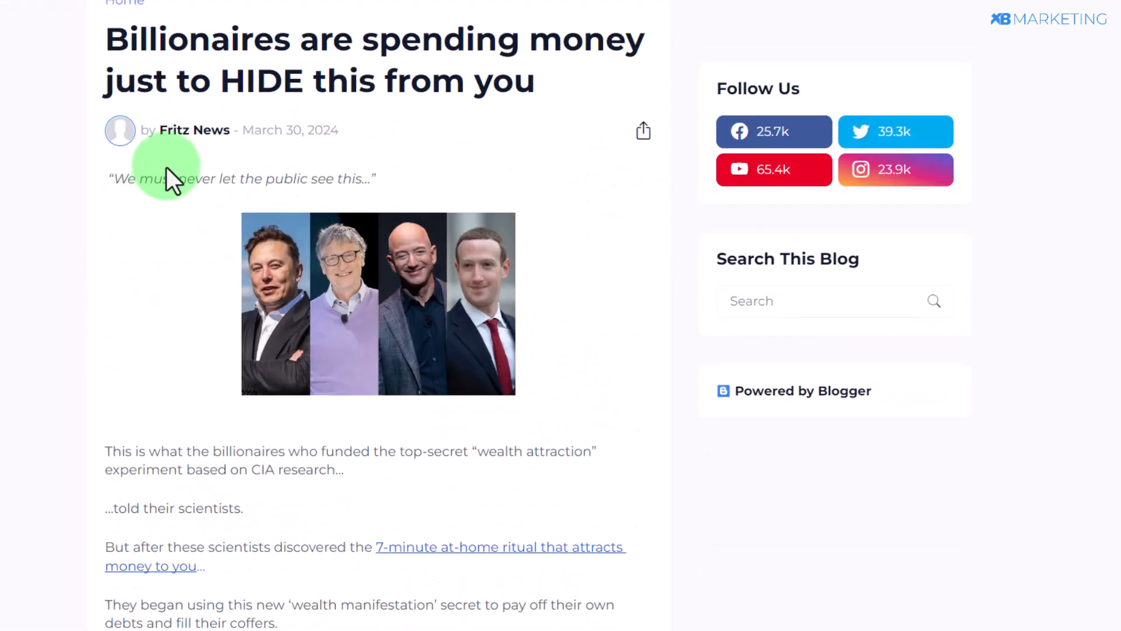
scroll(167, 168, "down", 3)
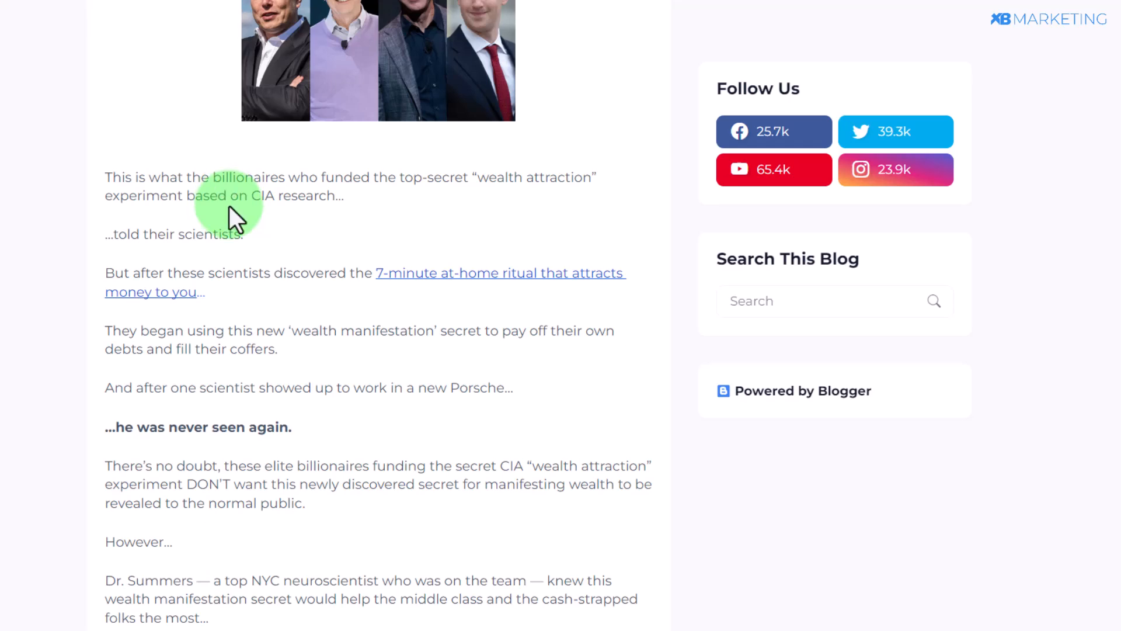
scroll(308, 270, "down", 3)
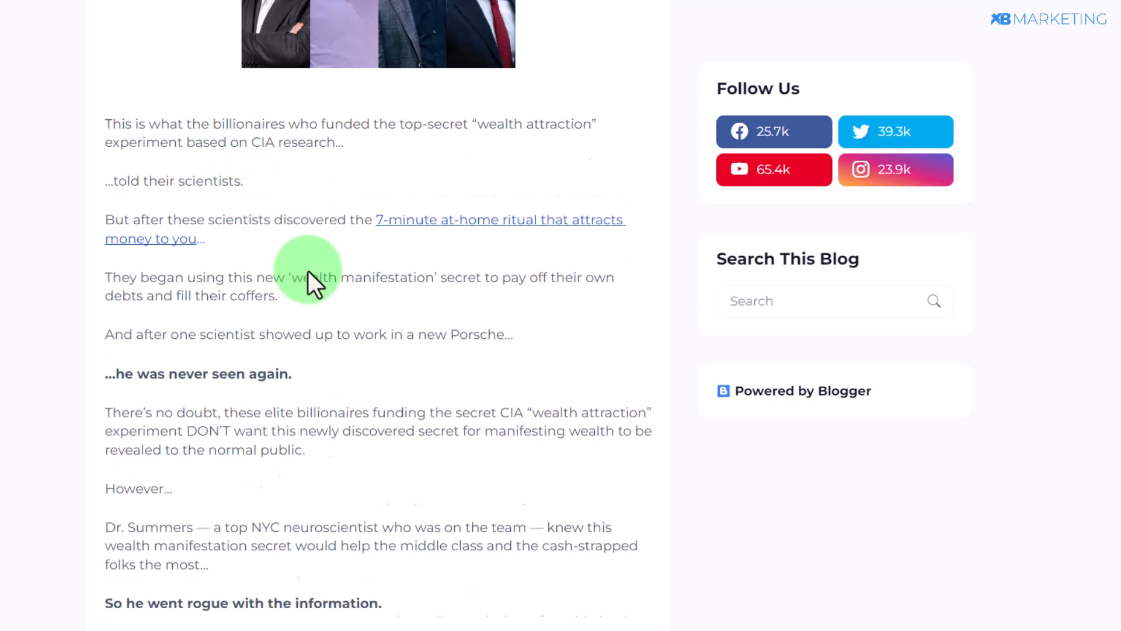
scroll(308, 271, "up", 3)
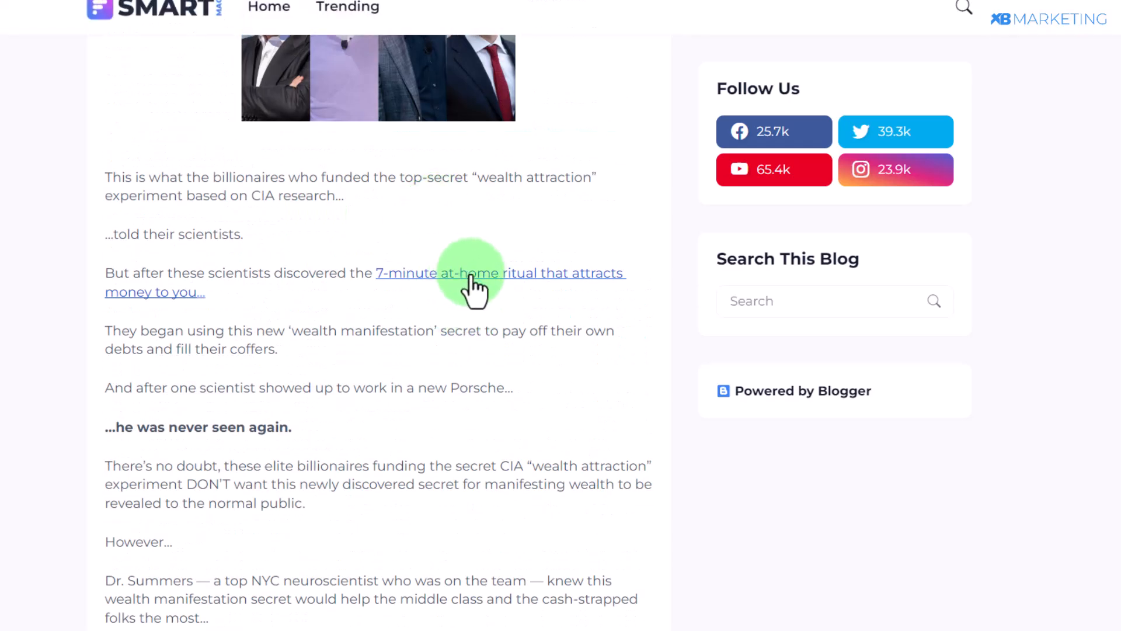
scroll(438, 288, "down", 5)
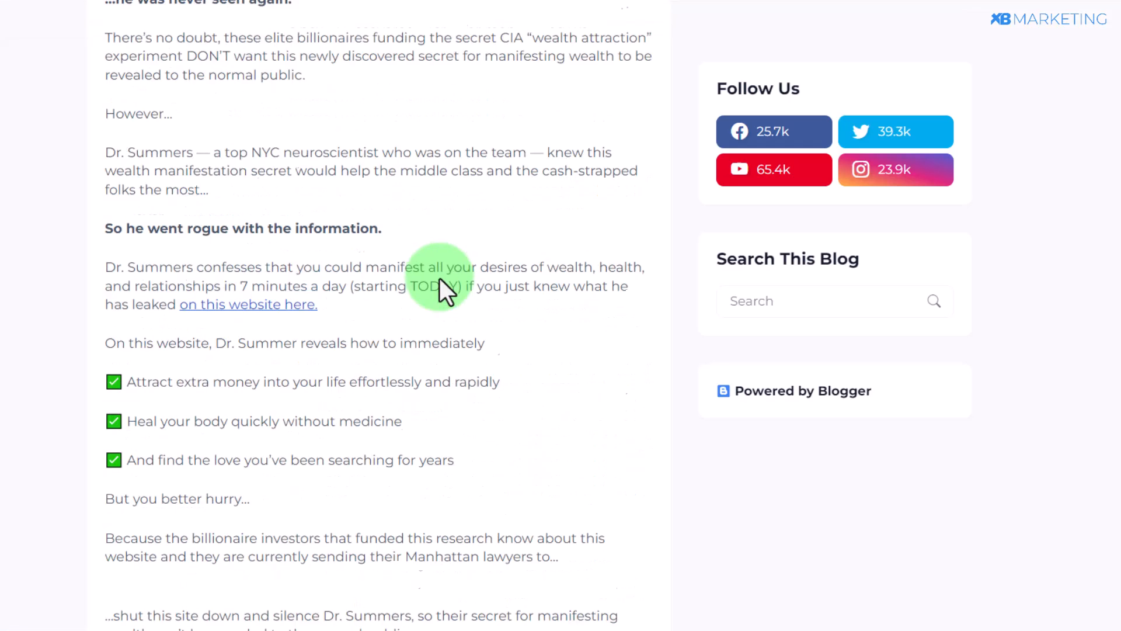
left_click(292, 285)
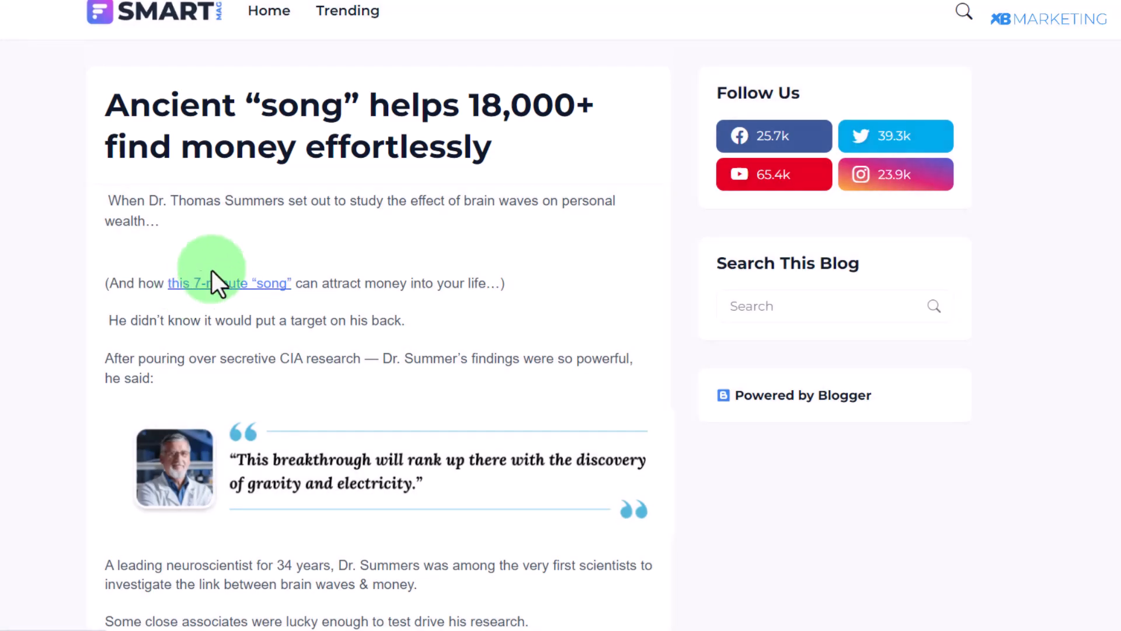
left_click(217, 295)
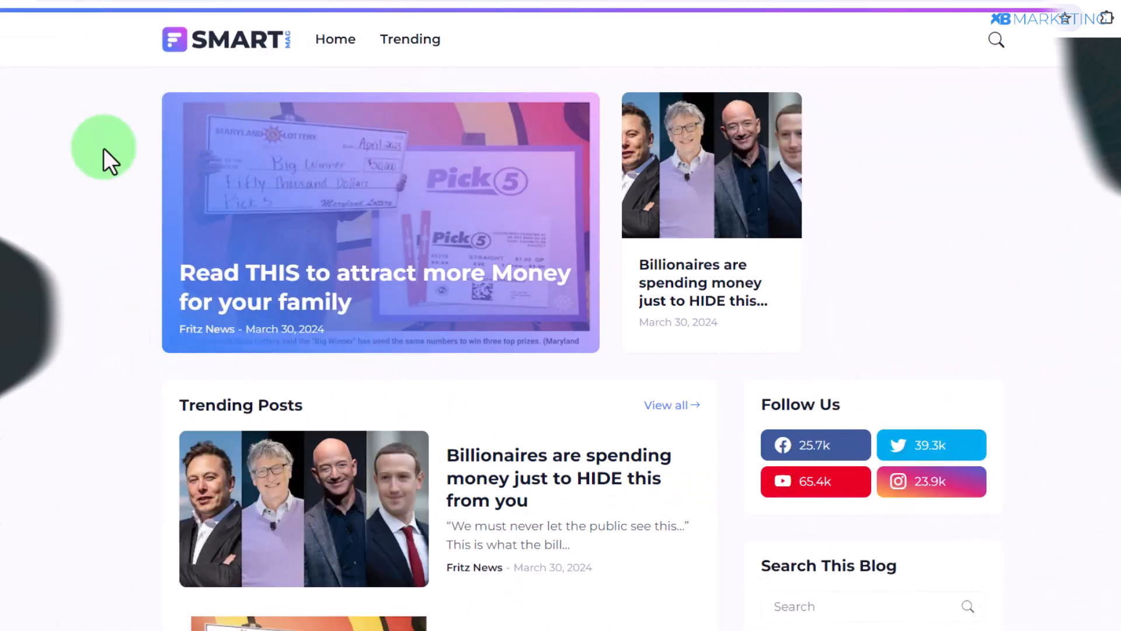
Step: Review the sample blog's home page layout from the featured article down to the footer
scroll(35, 185, "down", 2)
scroll(71, 192, "down", 3)
scroll(71, 191, "up", 3)
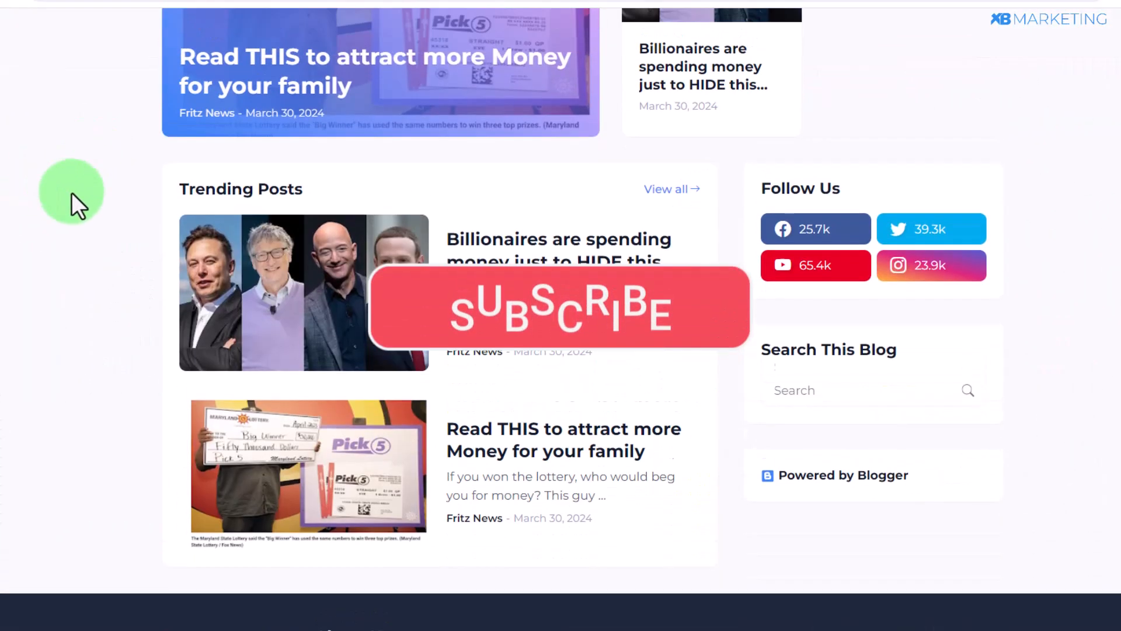
scroll(72, 191, "up", 2)
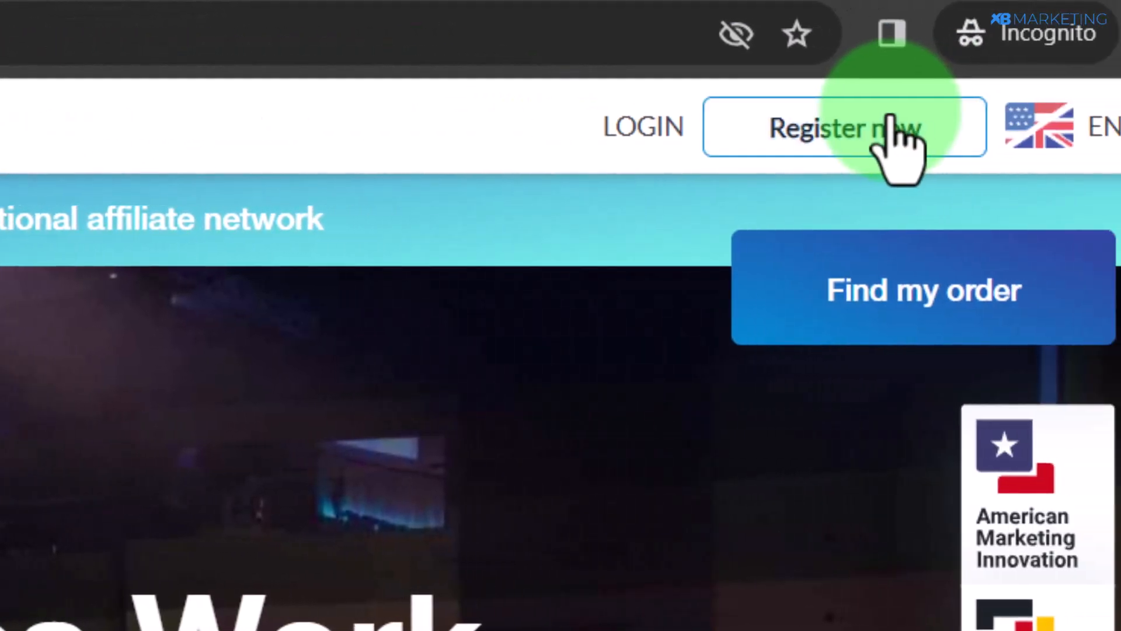
Step: Switch to the Digistore24 site and start registering a new account
left_click(891, 120)
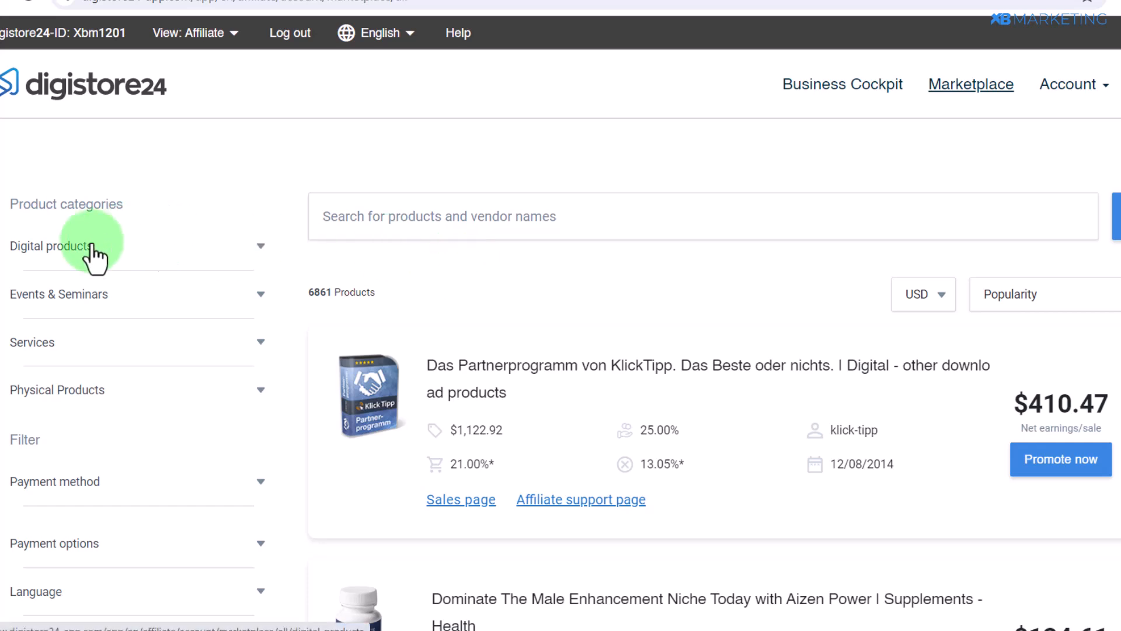
Step: Examine the Digistore24 marketplace listings and their net earnings per sale
scroll(792, 393, "down", 4)
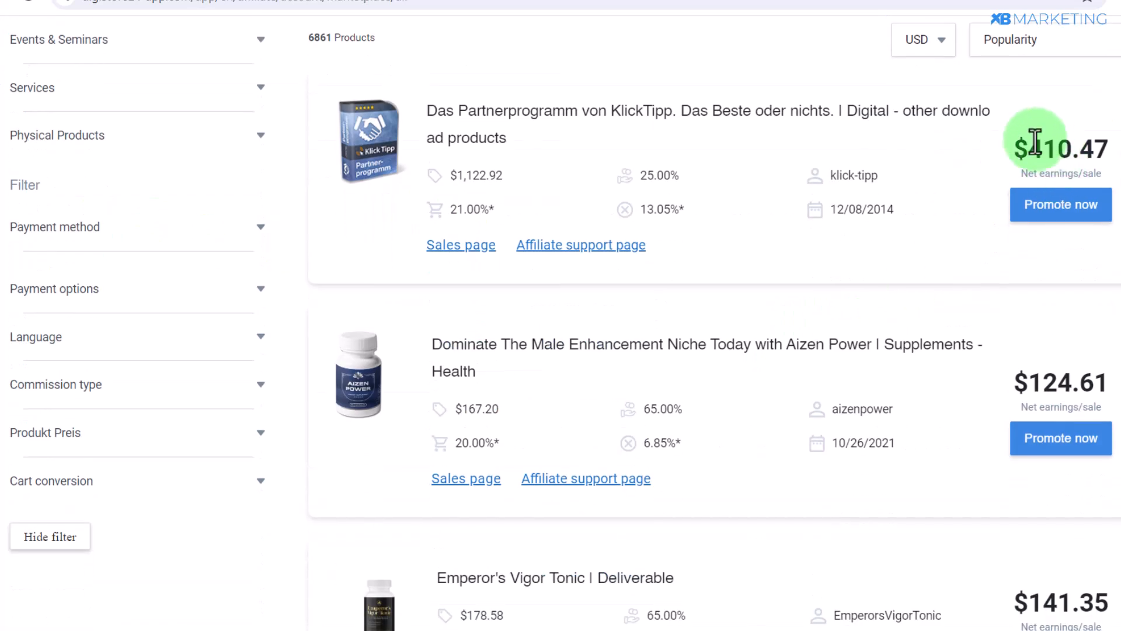
scroll(1051, 233, "down", 8)
scroll(1042, 333, "up", 3)
scroll(1048, 356, "down", 3)
scroll(1051, 362, "down", 5)
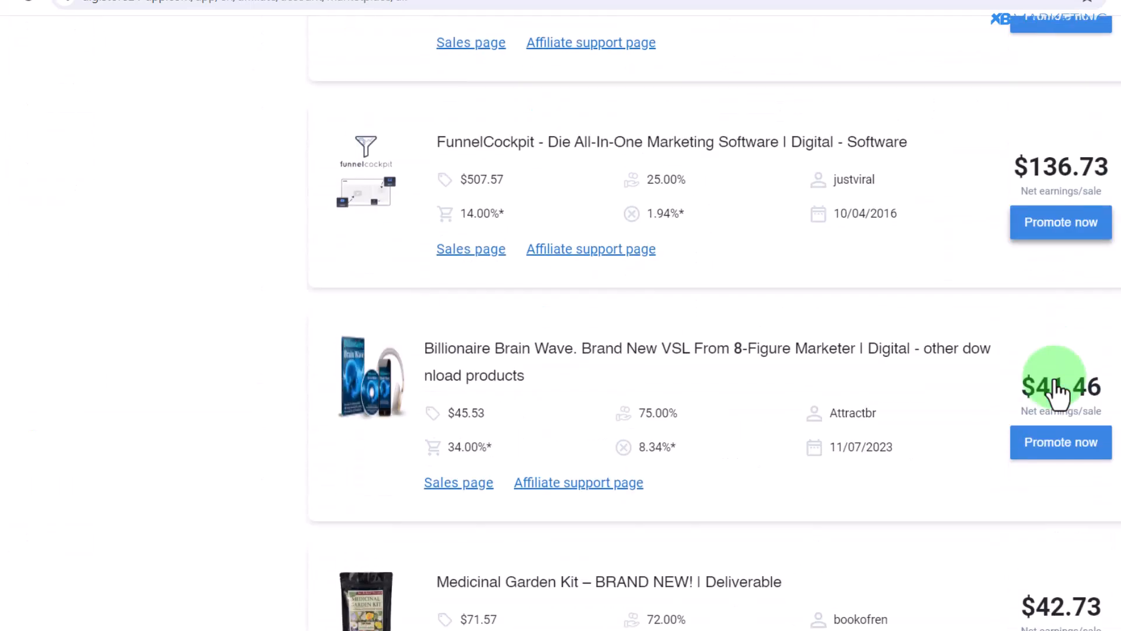
scroll(1055, 379, "up", 12)
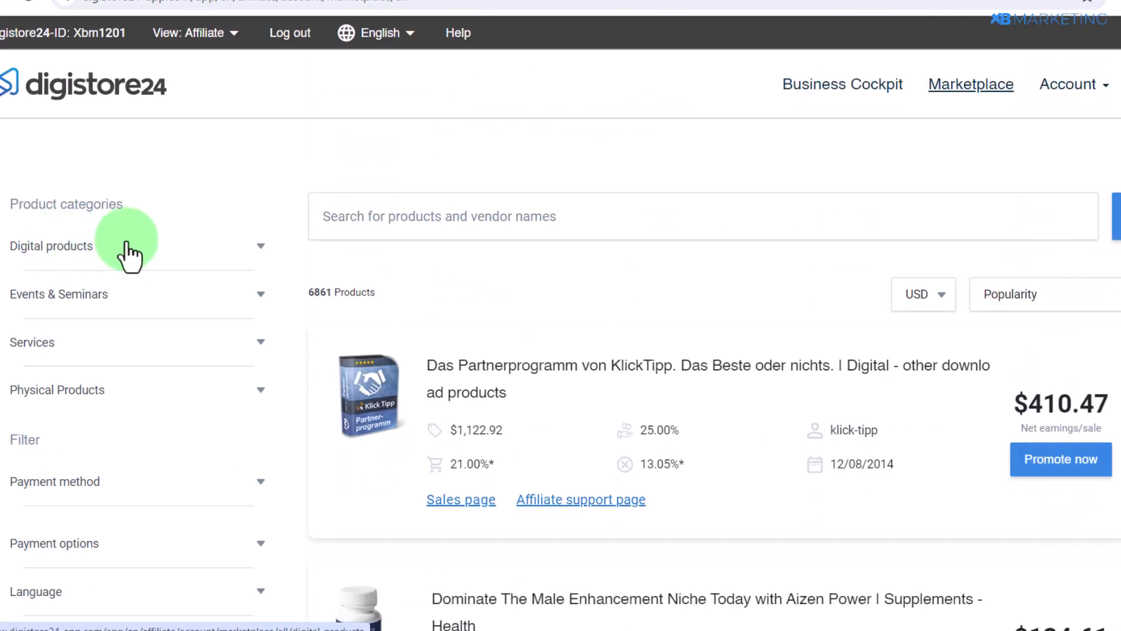
Step: Filter the marketplace to Personal development under Digital products and expand the details of the Billionaire Brain Wave offer
left_click(64, 248)
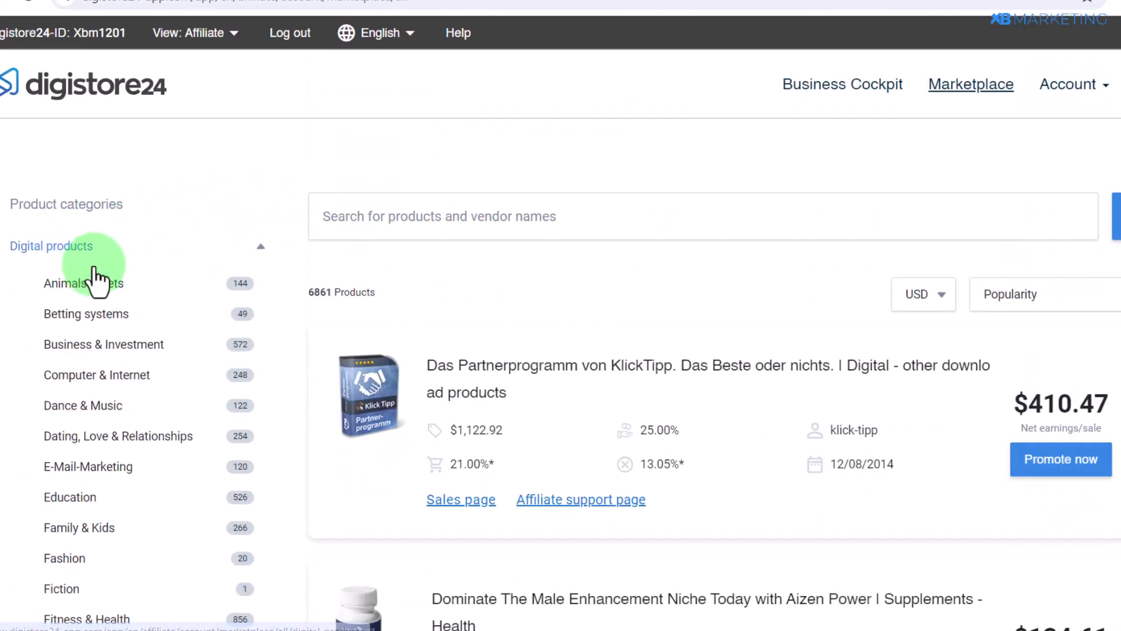
scroll(58, 239, "down", 2)
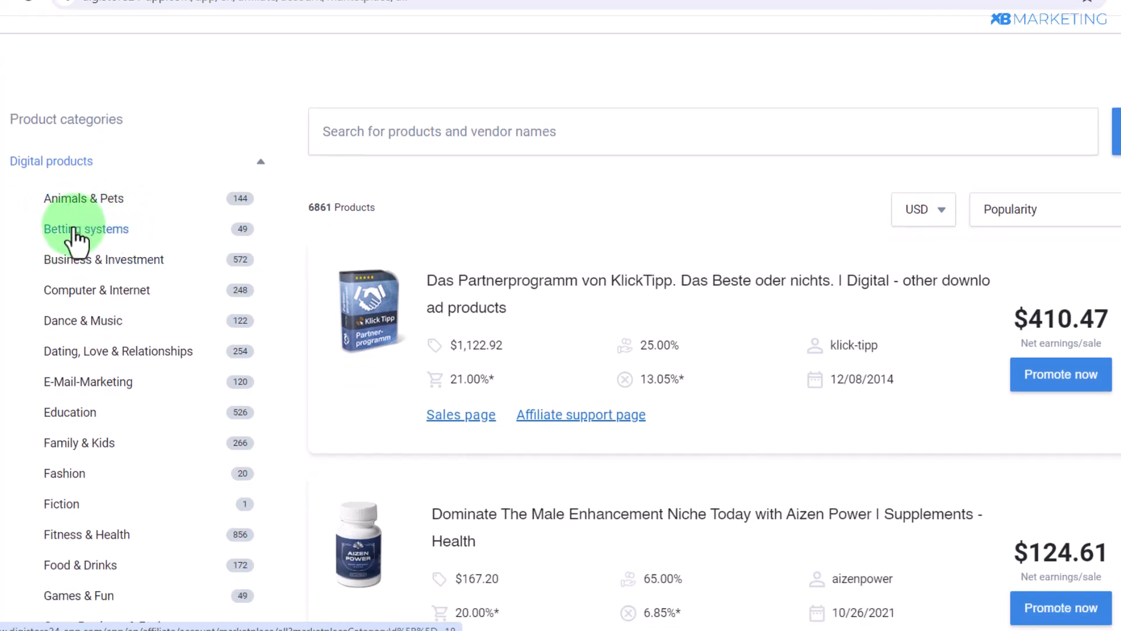
scroll(96, 275, "down", 10)
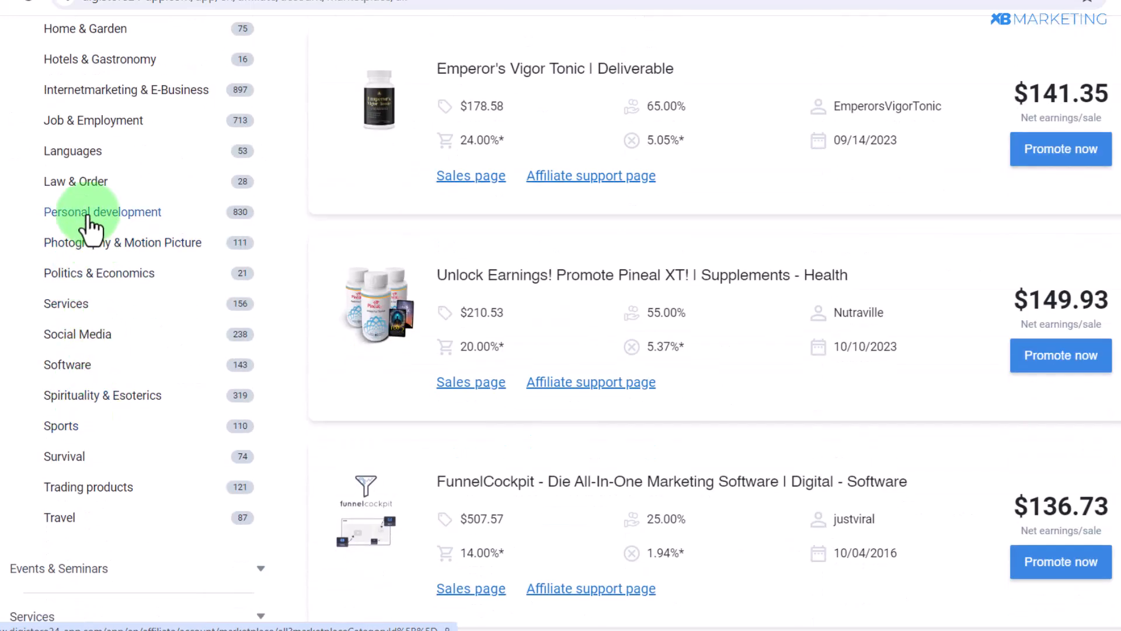
left_click(93, 219)
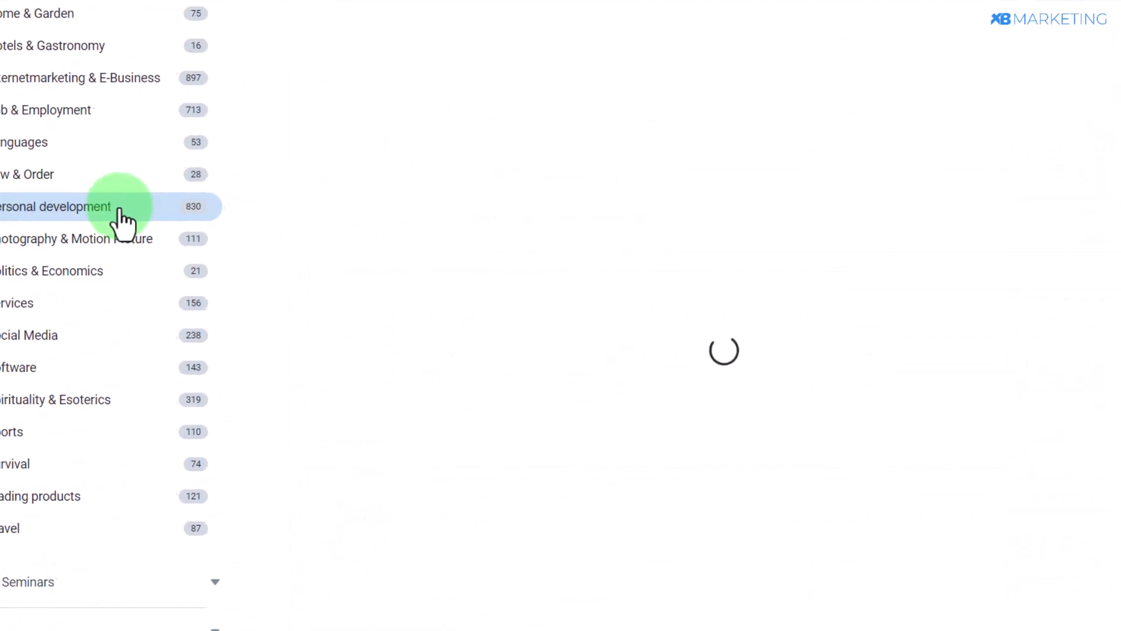
scroll(450, 132, "up", 5)
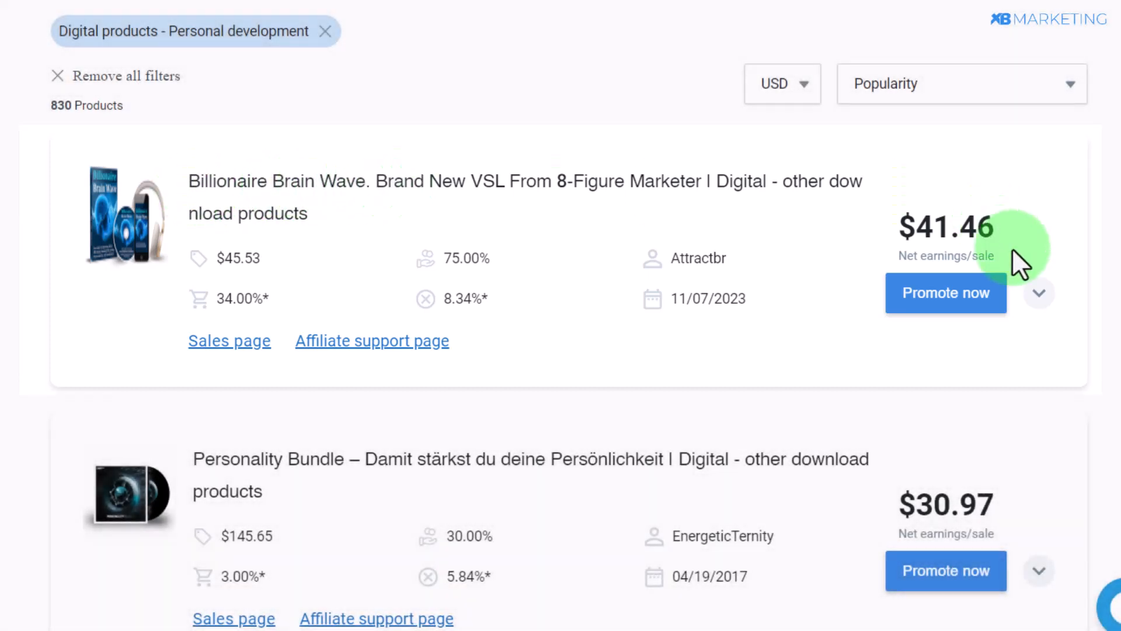
left_click(1012, 247)
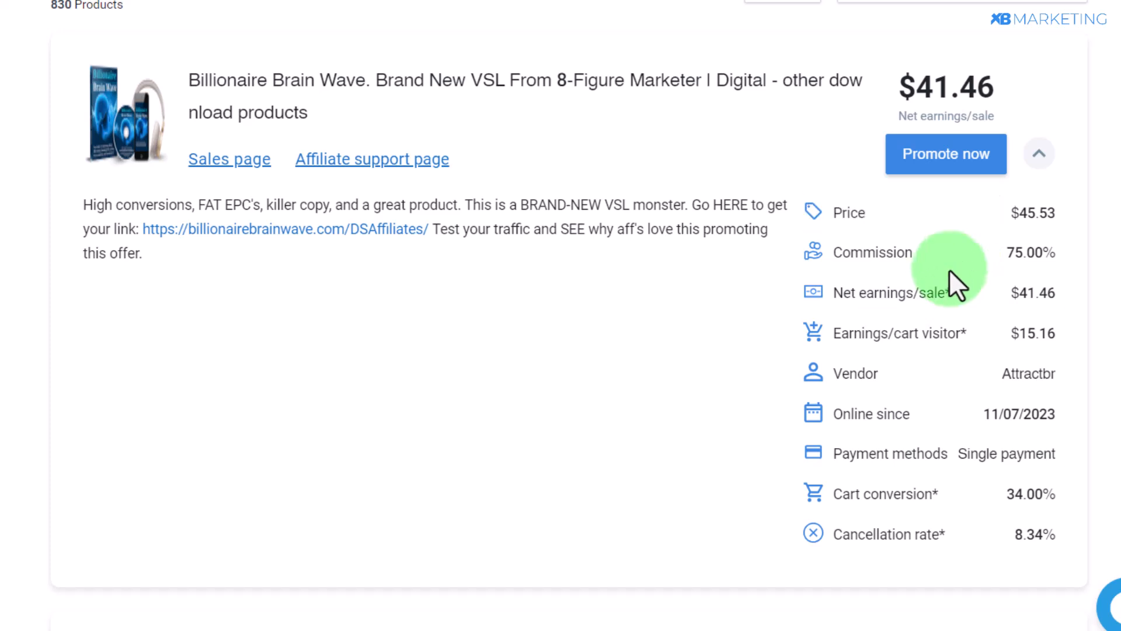
mouse_move(942, 289)
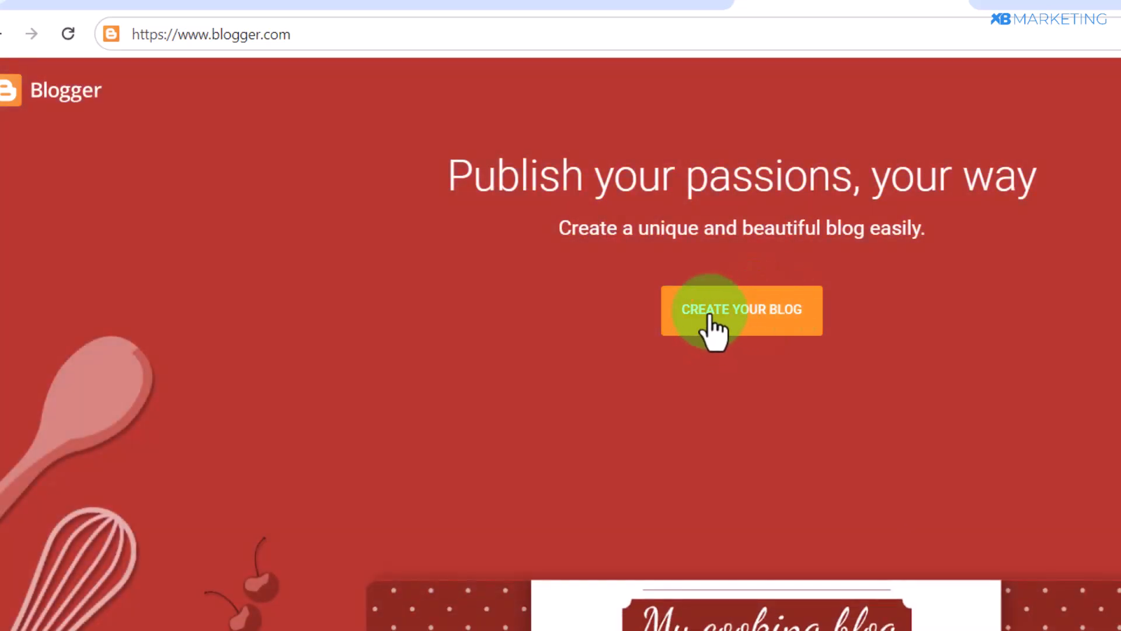
Step: Switch to Blogger and, with a Google account, create a blog titled "Mind Scope" at the address mindscopesnews.blogspot.com
left_click(743, 318)
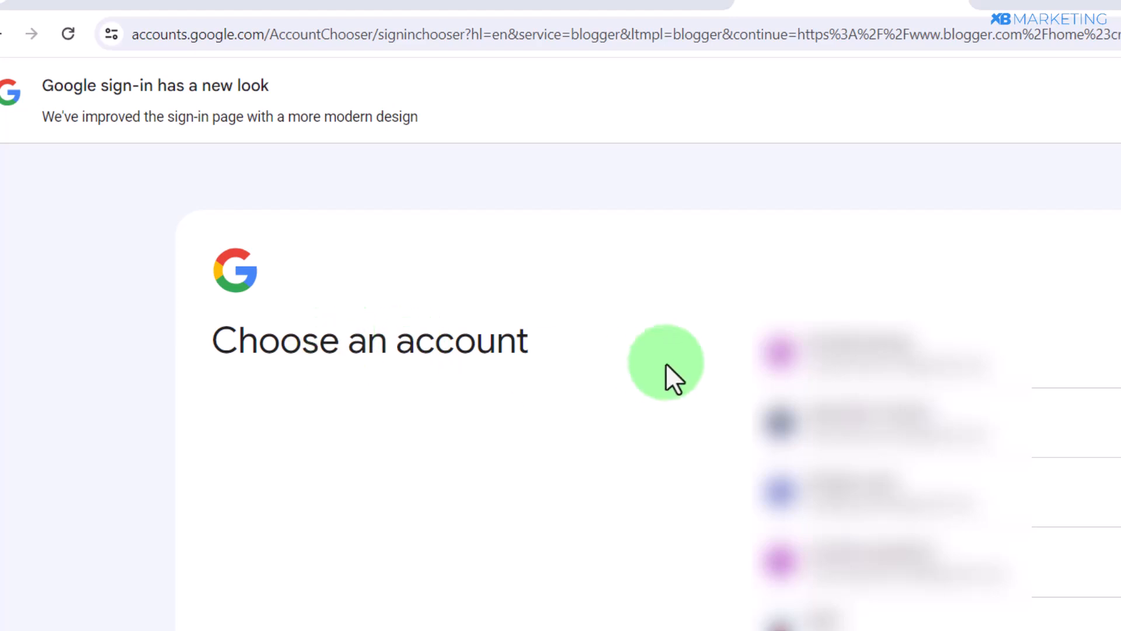
left_click(896, 416)
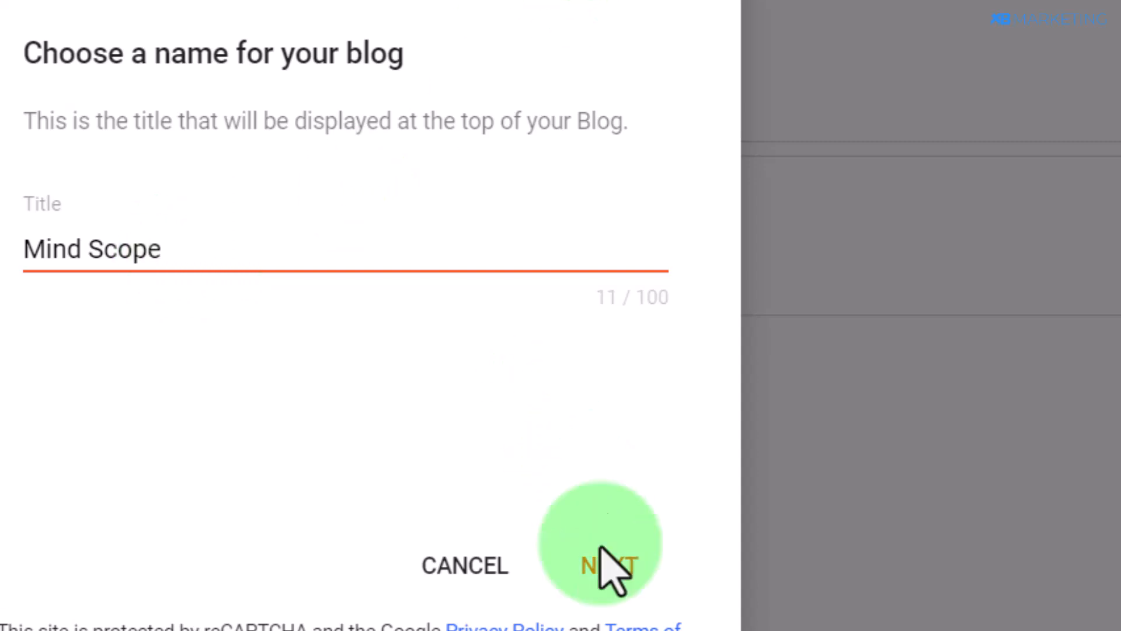
left_click(607, 570)
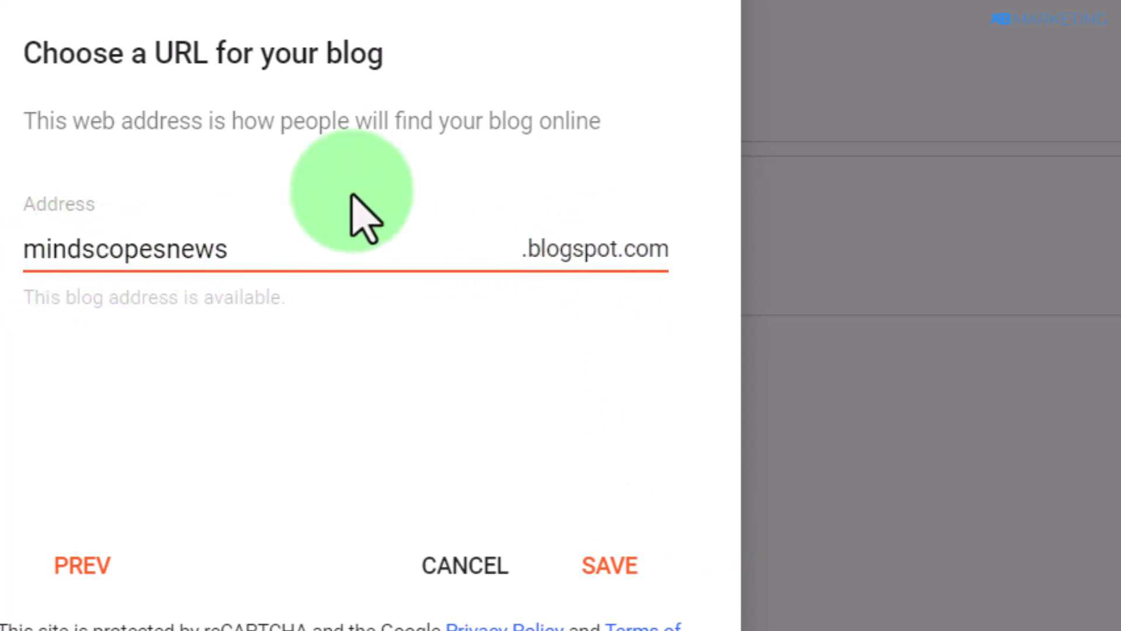
left_click(607, 575)
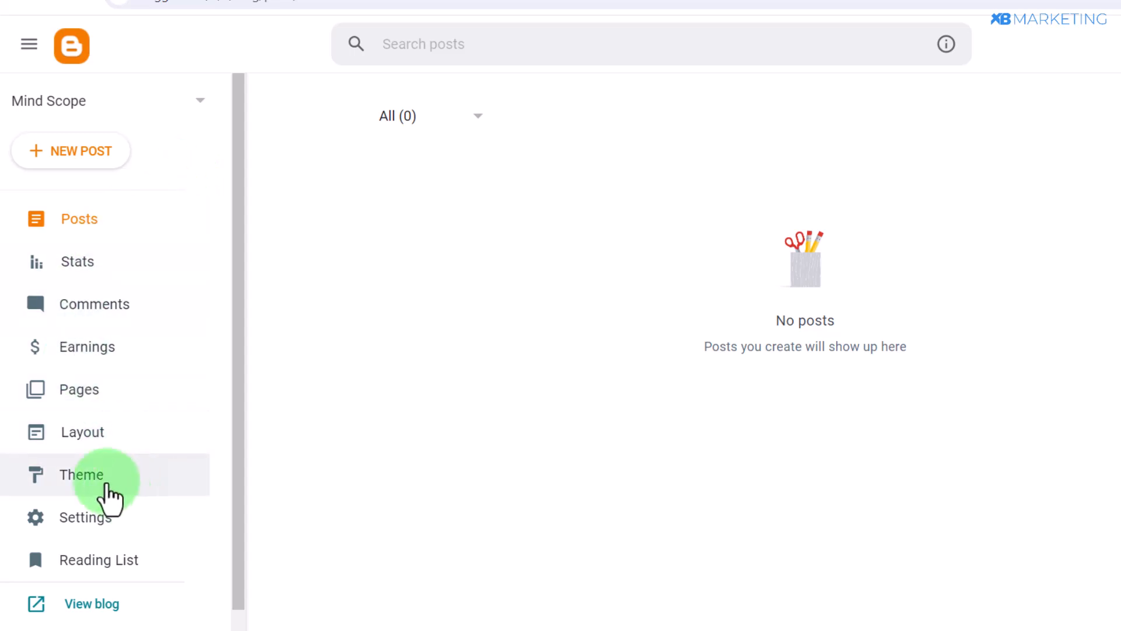
Step: Restore the Mind Scope blog's theme from the file free.xml
left_click(98, 486)
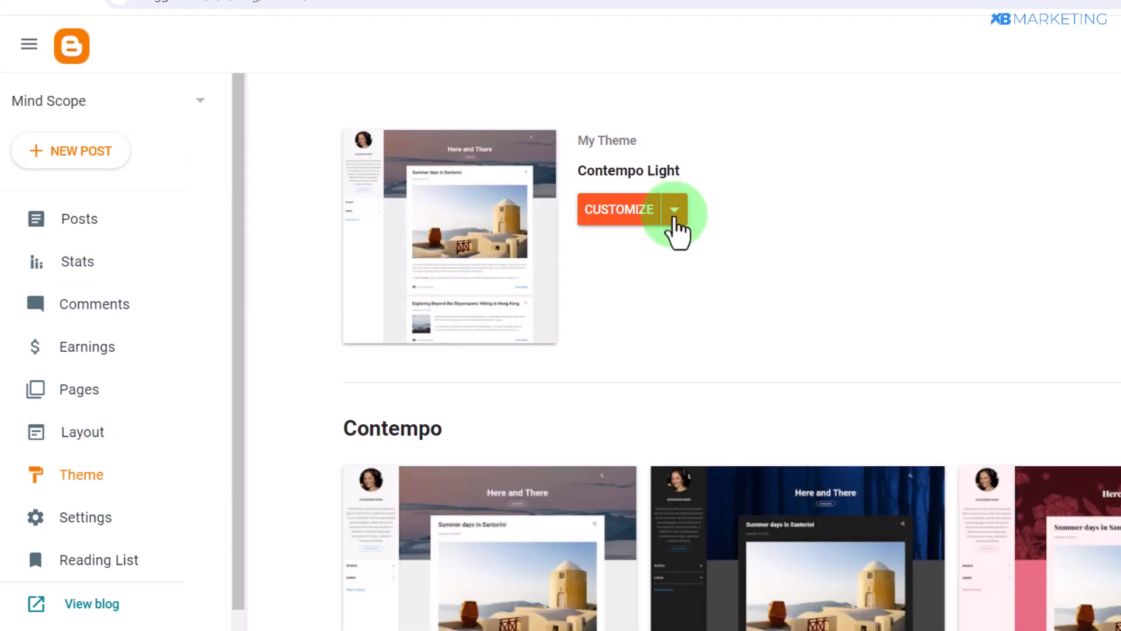
left_click(675, 212)
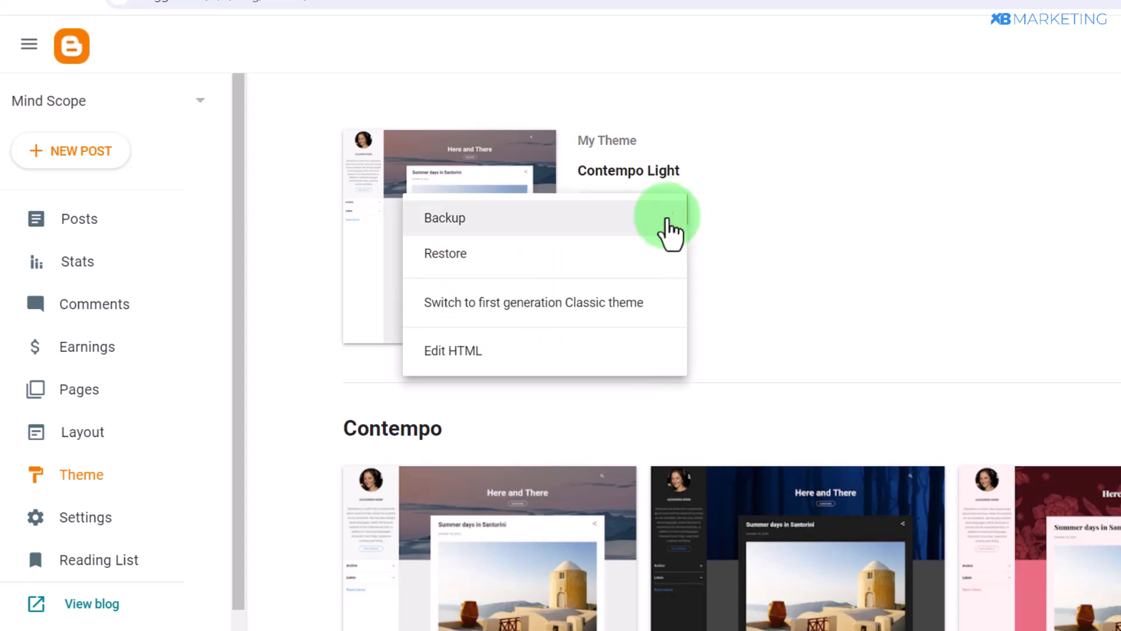
left_click(447, 255)
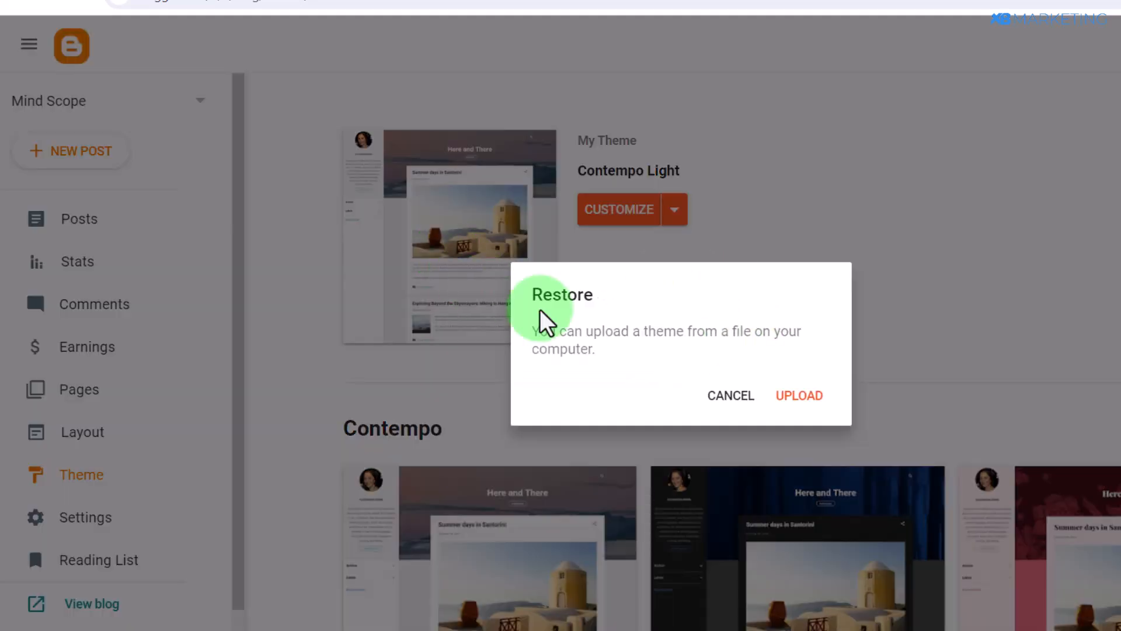
left_click(806, 397)
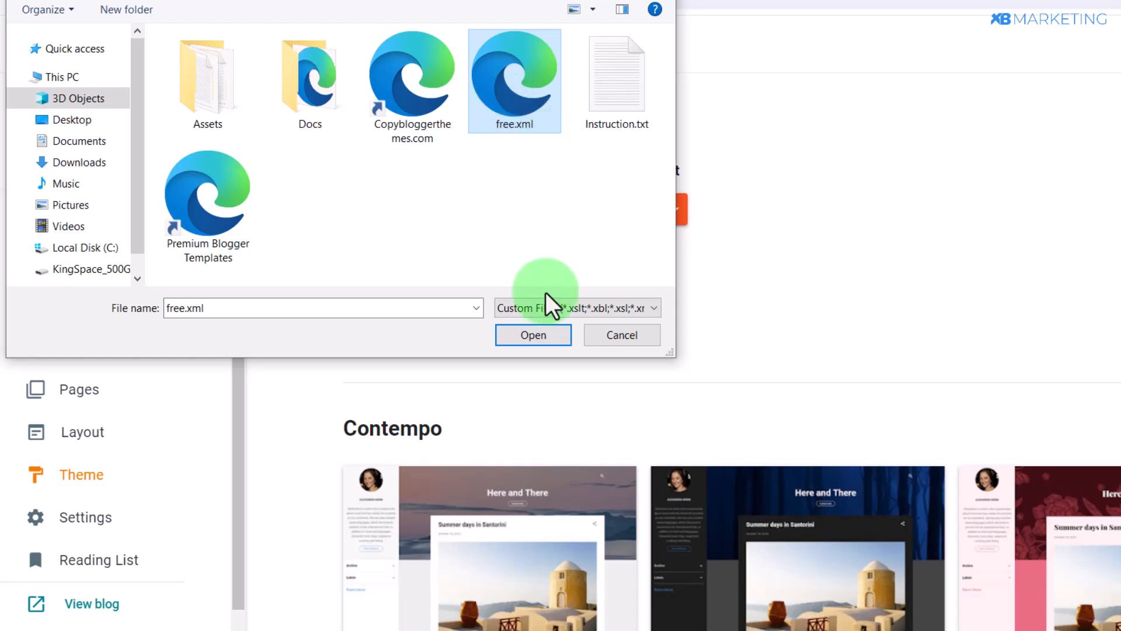
left_click(535, 335)
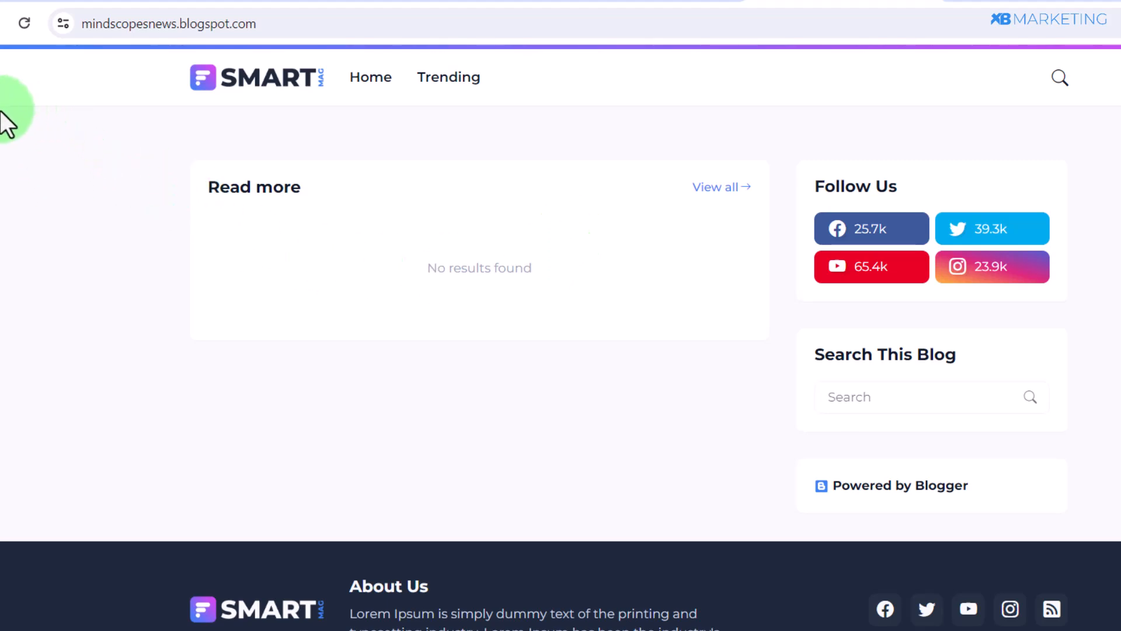
Step: Switch back to Digistore24, open the Billionaire Brain Wave affiliate support page and find its affiliate link form
left_click(454, 6)
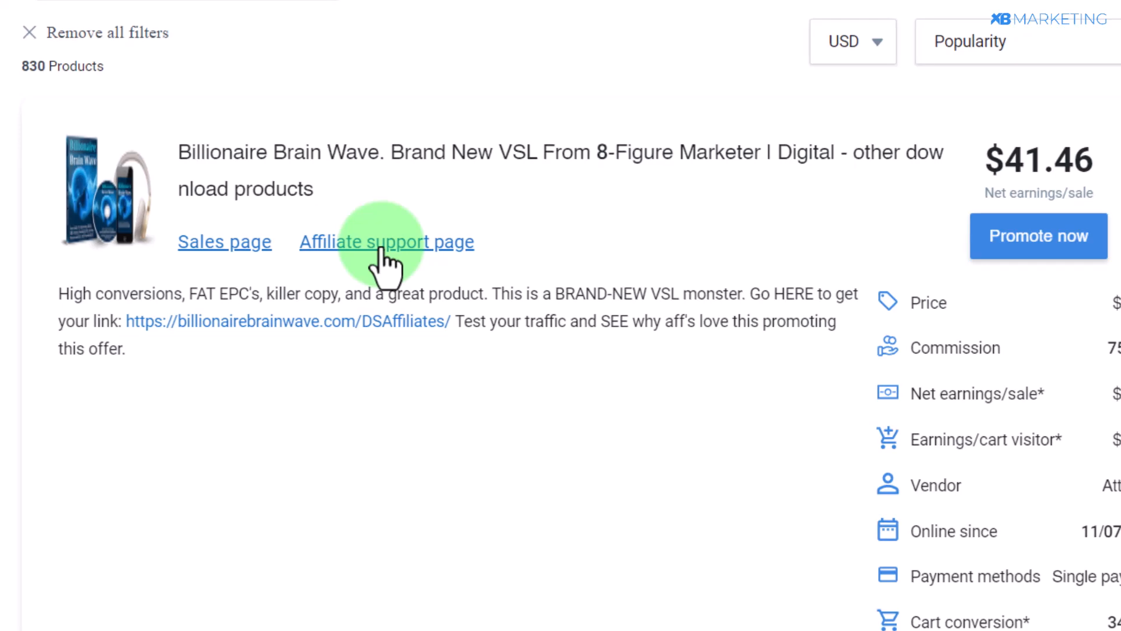
left_click(381, 245)
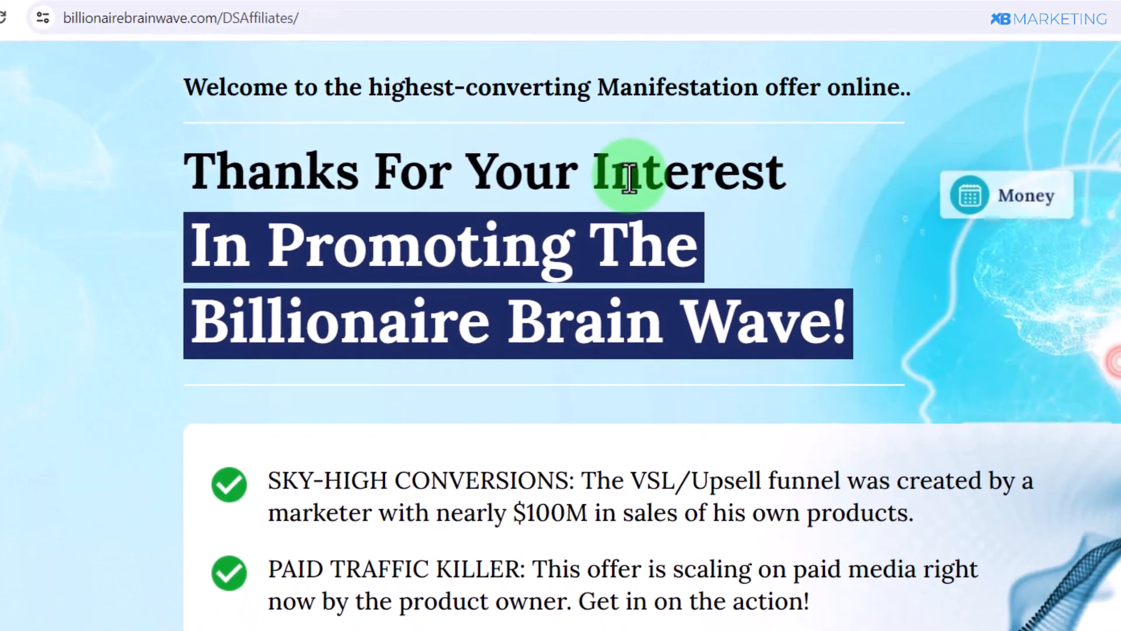
scroll(626, 170, "down", 15)
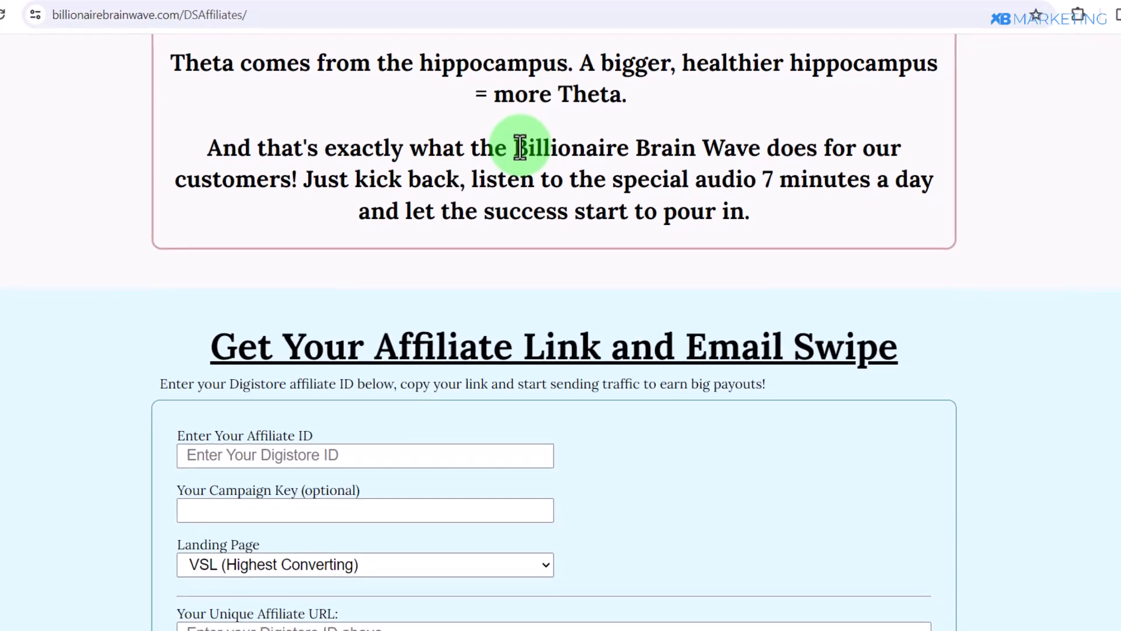
Step: Open the Email Swipes V1 document from the affiliate page and copy Email 2's subject line "watch THIS to attract more for your family"
scroll(518, 146, "down", 13)
scroll(518, 146, "up", 3)
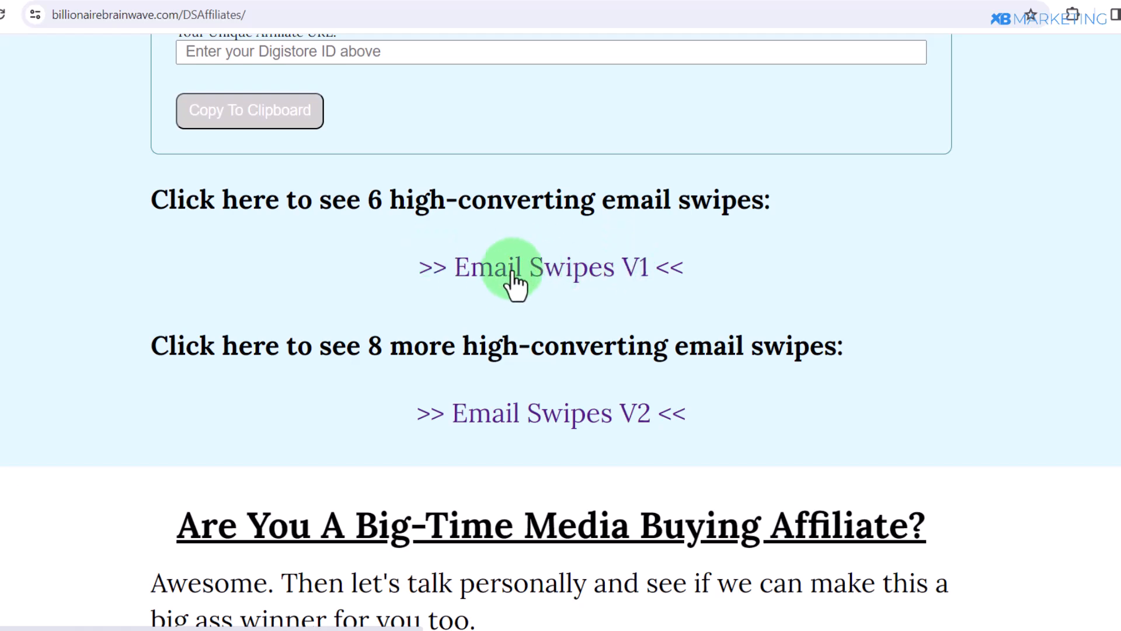
left_click(582, 270)
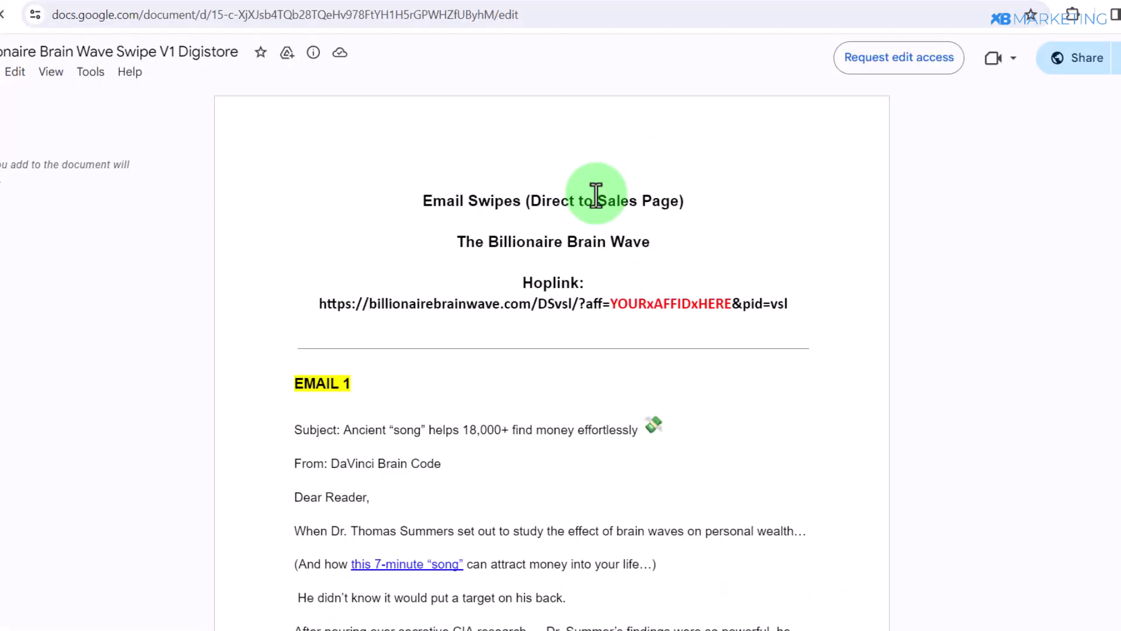
scroll(596, 194, "down", 12)
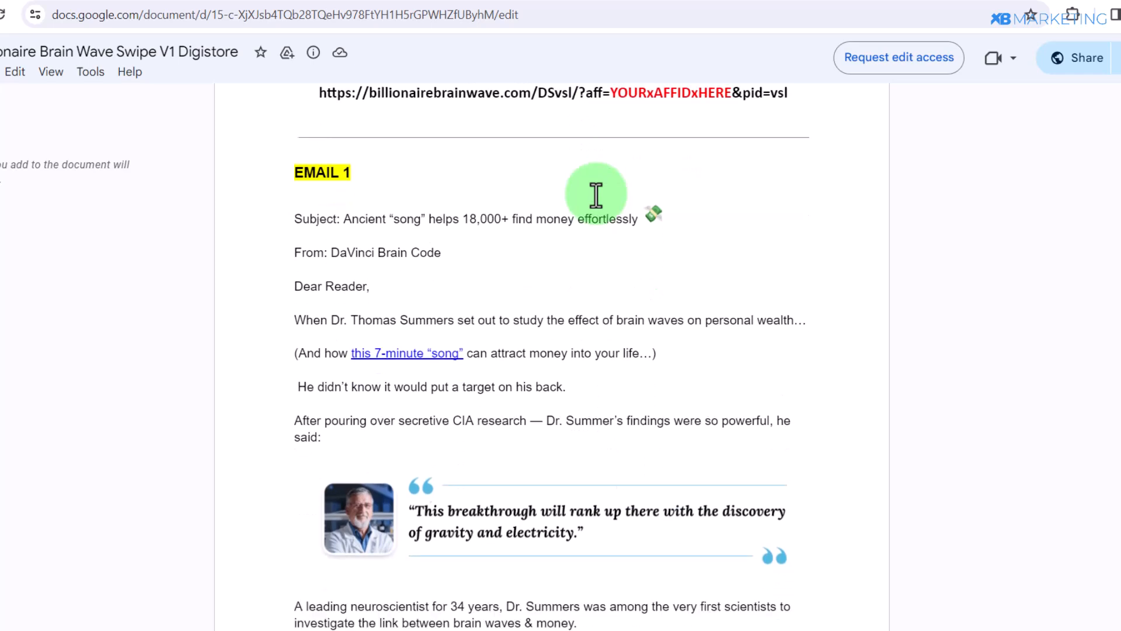
scroll(595, 194, "down", 12)
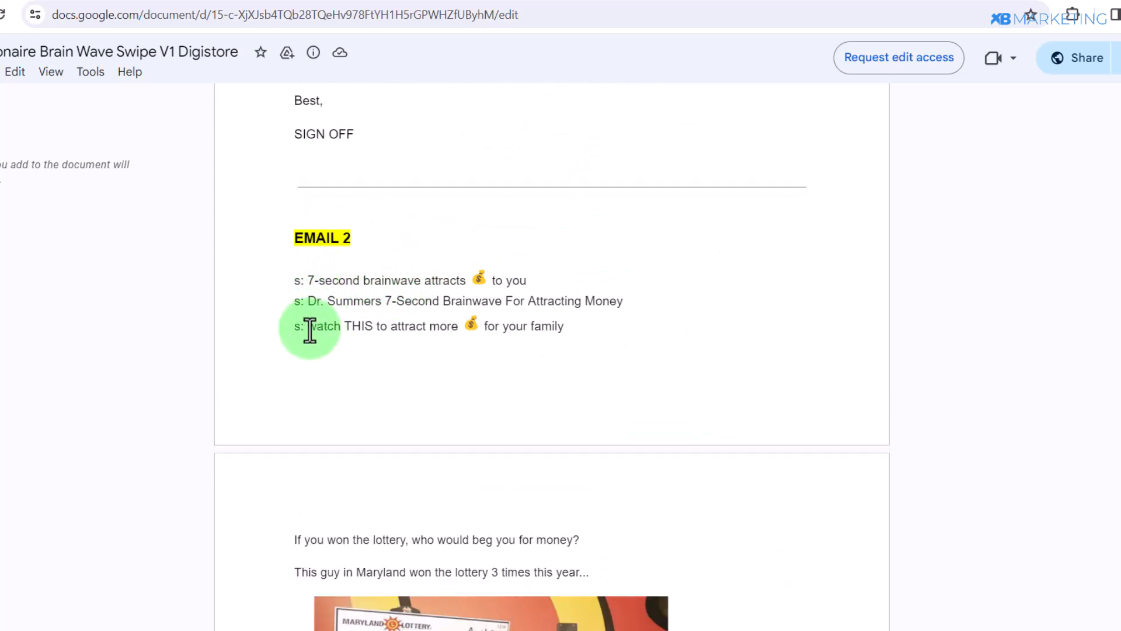
left_click_drag(309, 330, 533, 344)
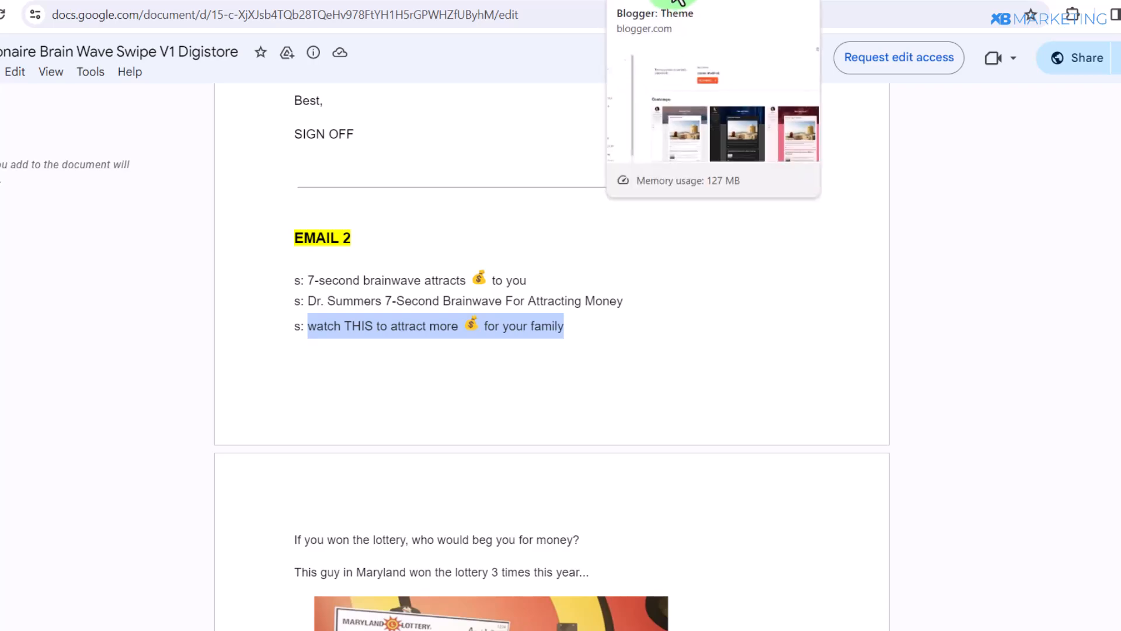
Step: Switch to Blogger and start a new post titled "READ THIS to attract more for your family"
left_click(811, 1)
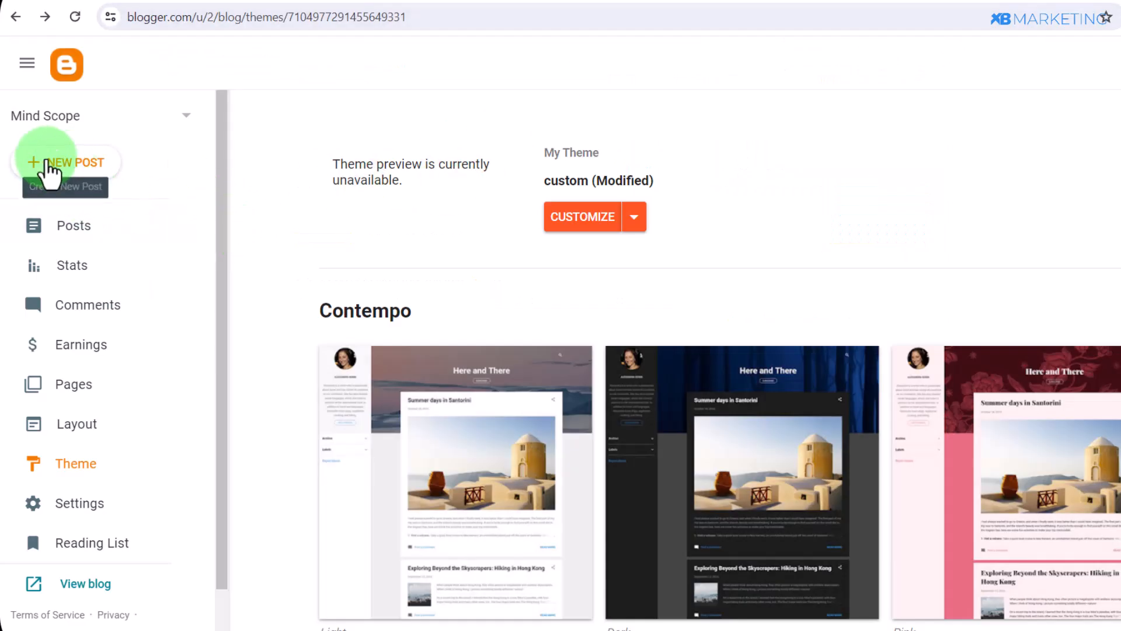
left_click(70, 168)
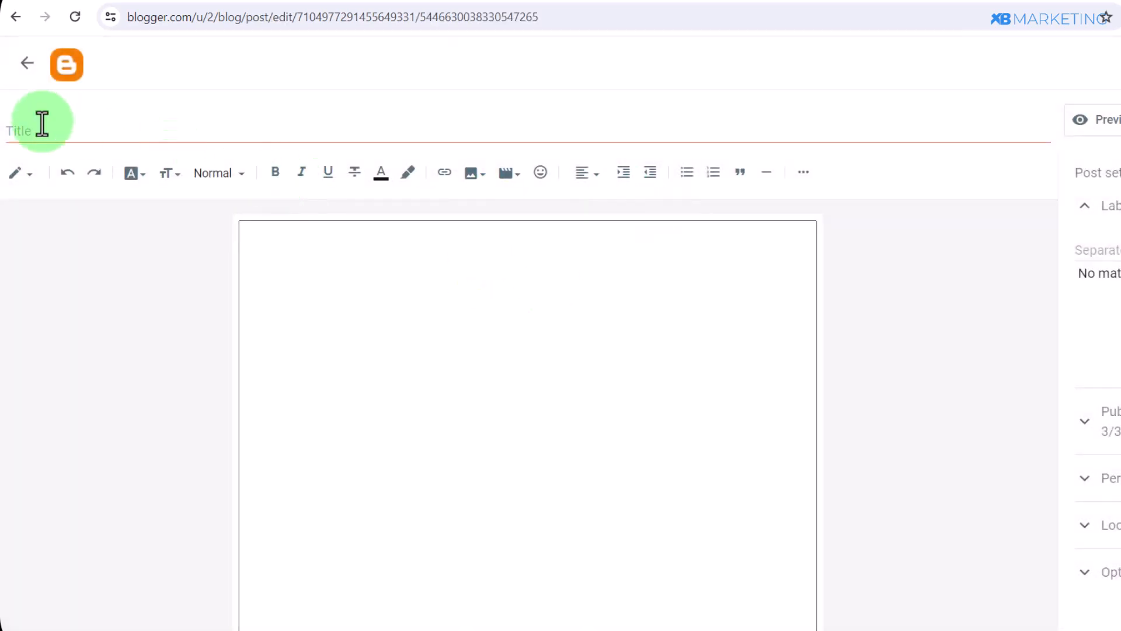
left_click(42, 124)
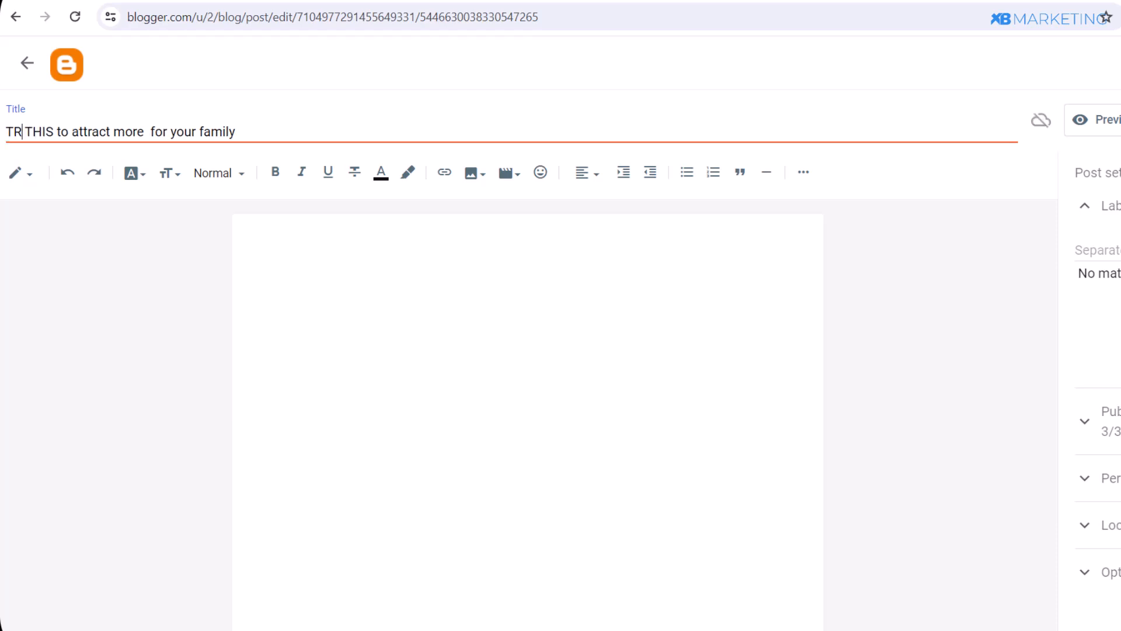
left_click(450, 316)
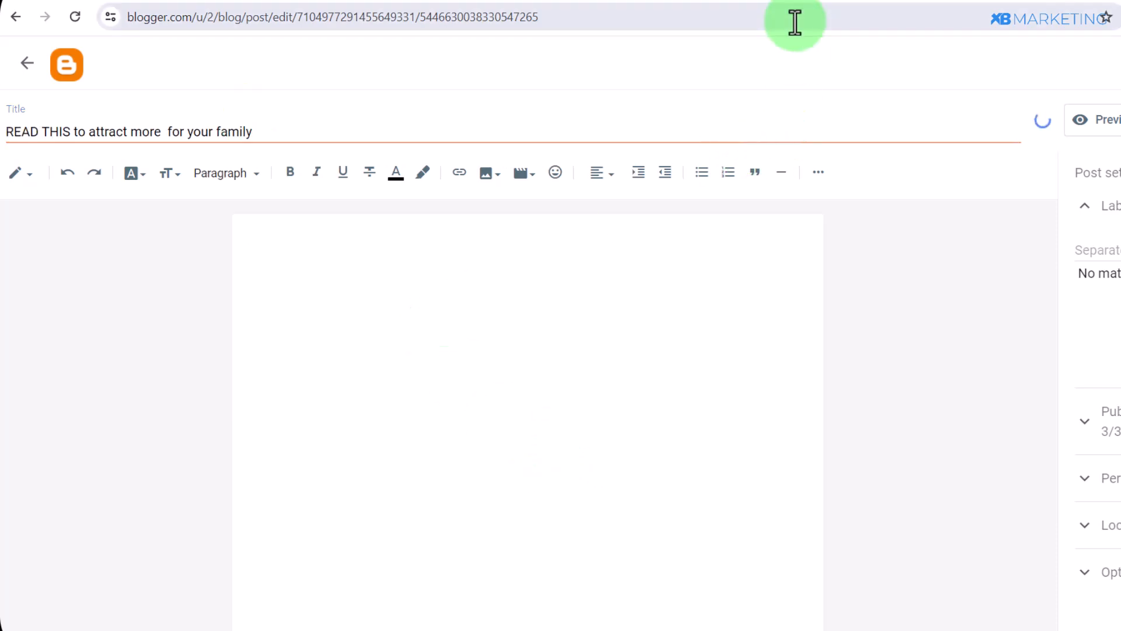
Step: Copy the full Email 2 body, including the lottery picture, from the swipe document into the new post's body
left_click(643, 2)
scroll(671, 572, "down", 3)
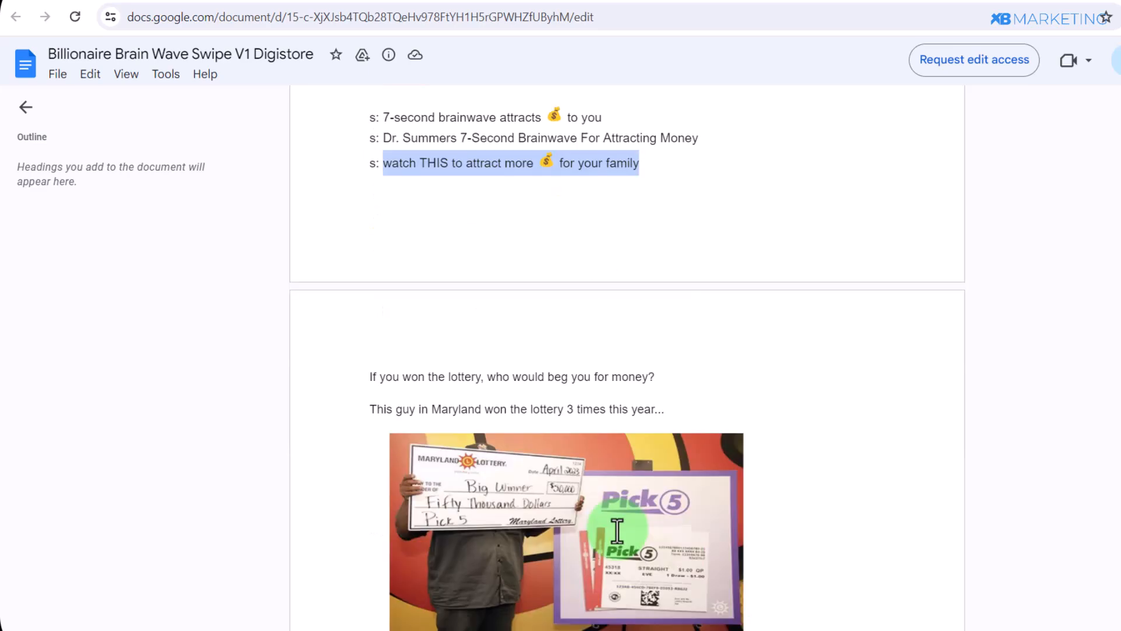
scroll(576, 488, "down", 3)
left_click_drag(370, 211, 728, 495)
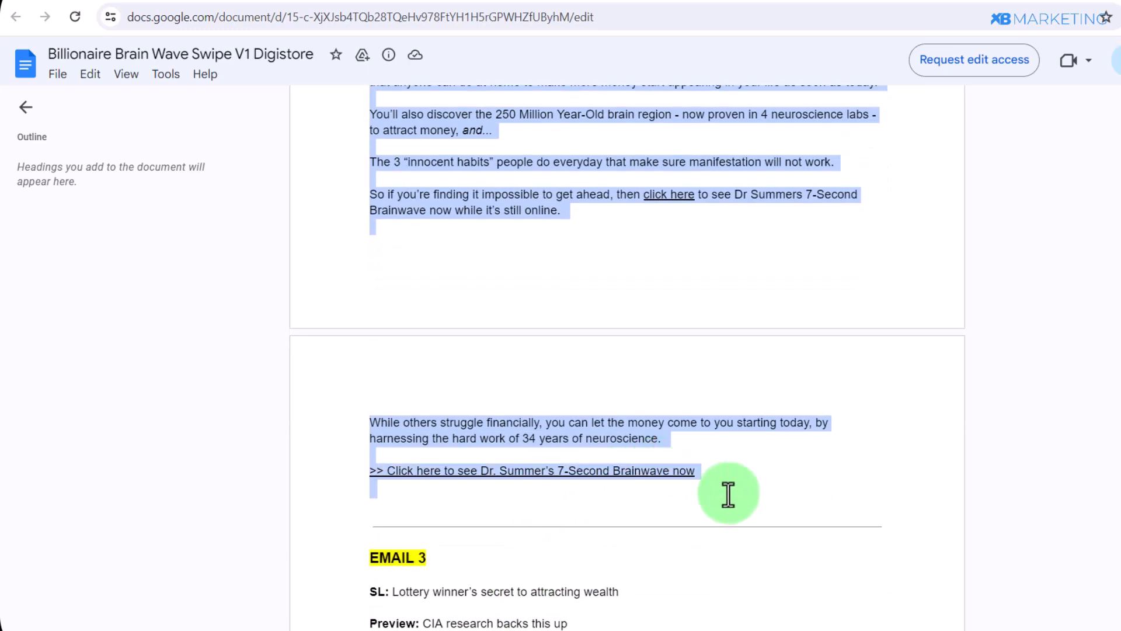
key("ctrl+c")
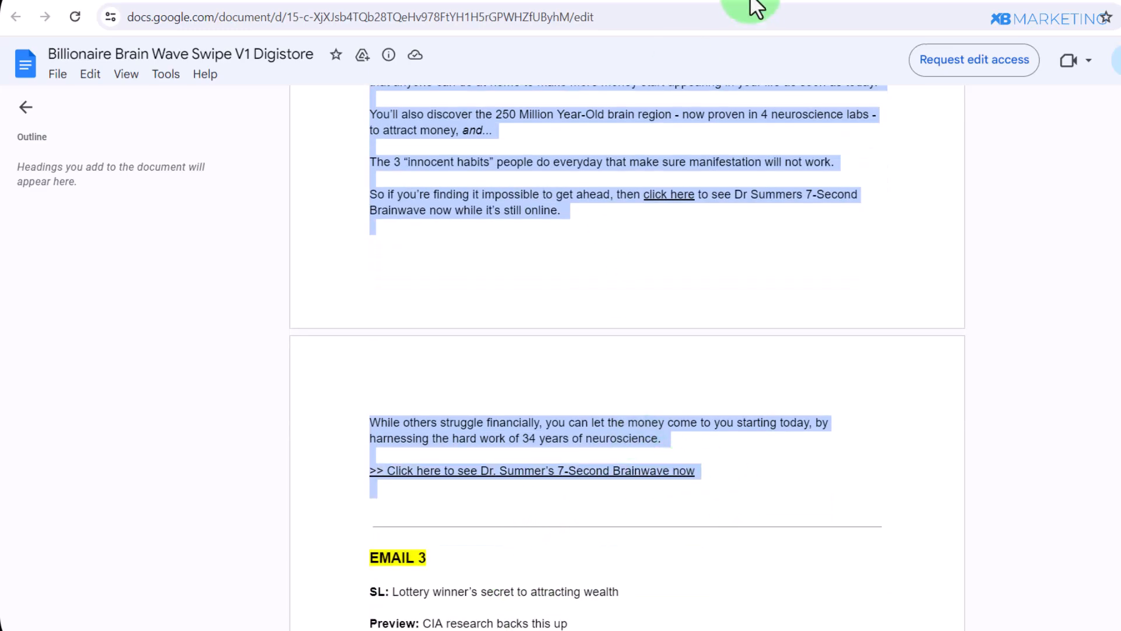
left_click(752, 2)
left_click(418, 257)
key("ctrl+v")
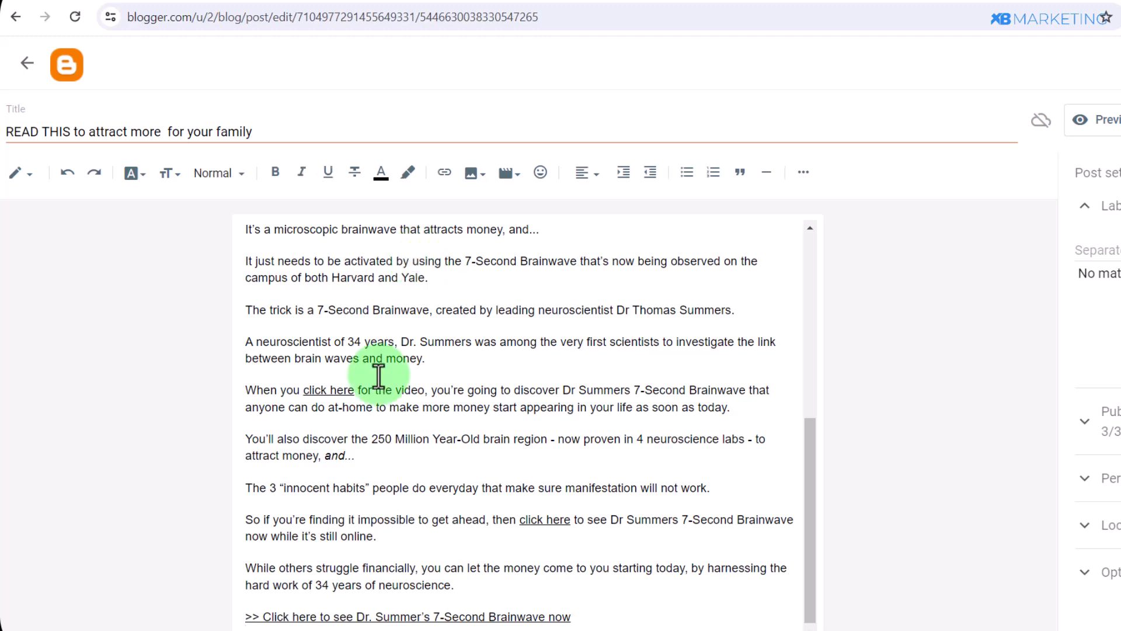
scroll(405, 398, "up", 5)
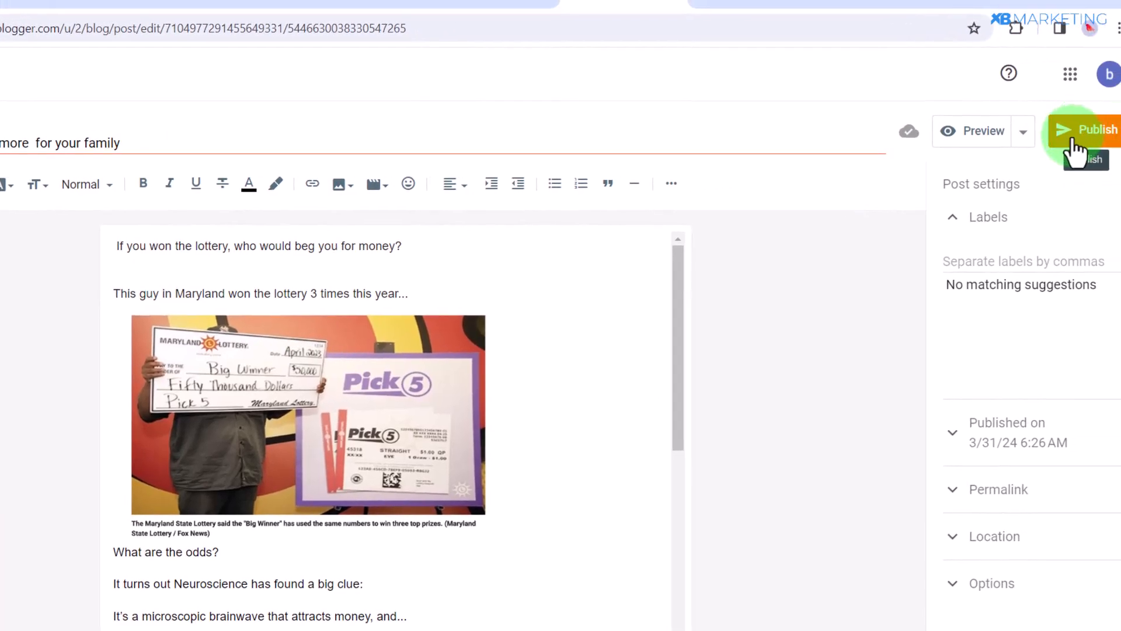
Step: Publish the post to the Mind Scope blog and view the blog's home page
left_click(1073, 143)
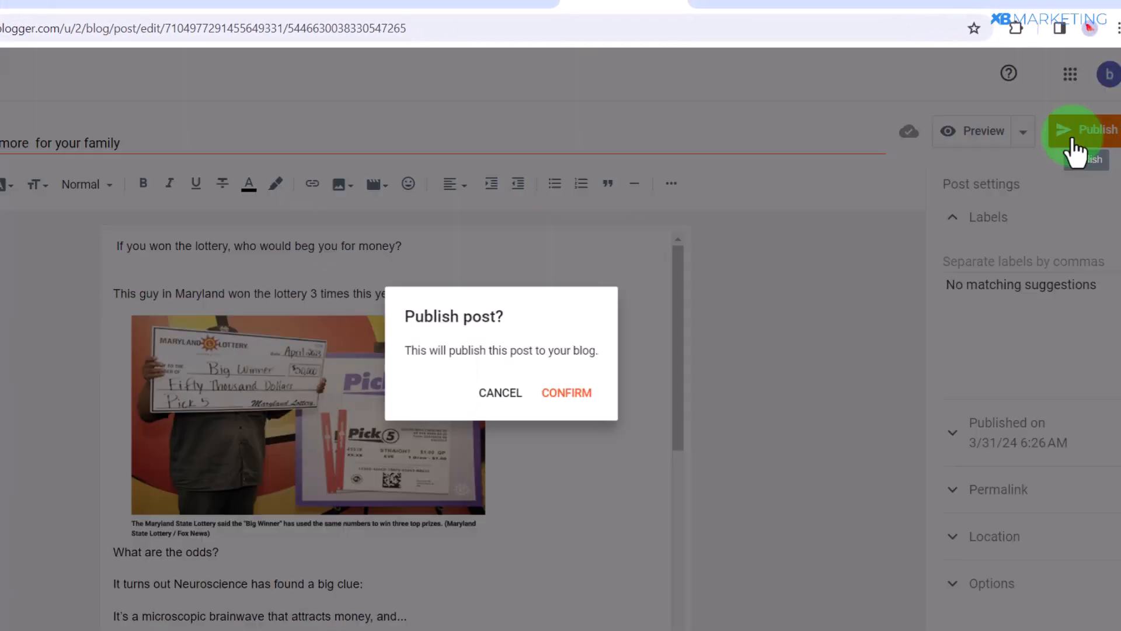
left_click(577, 400)
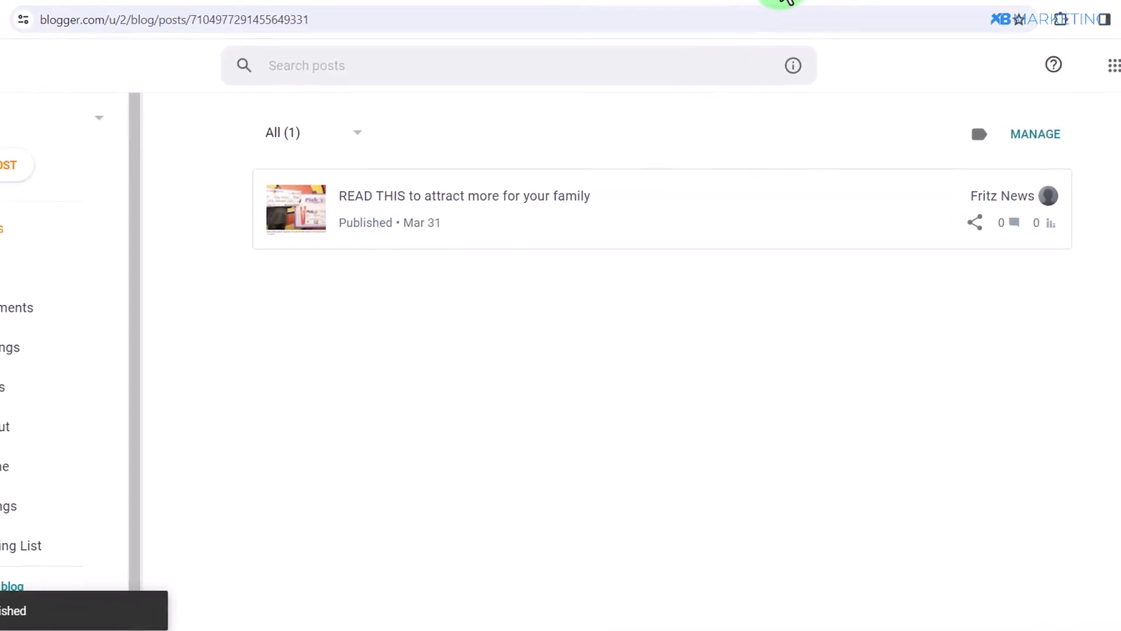
left_click(736, 2)
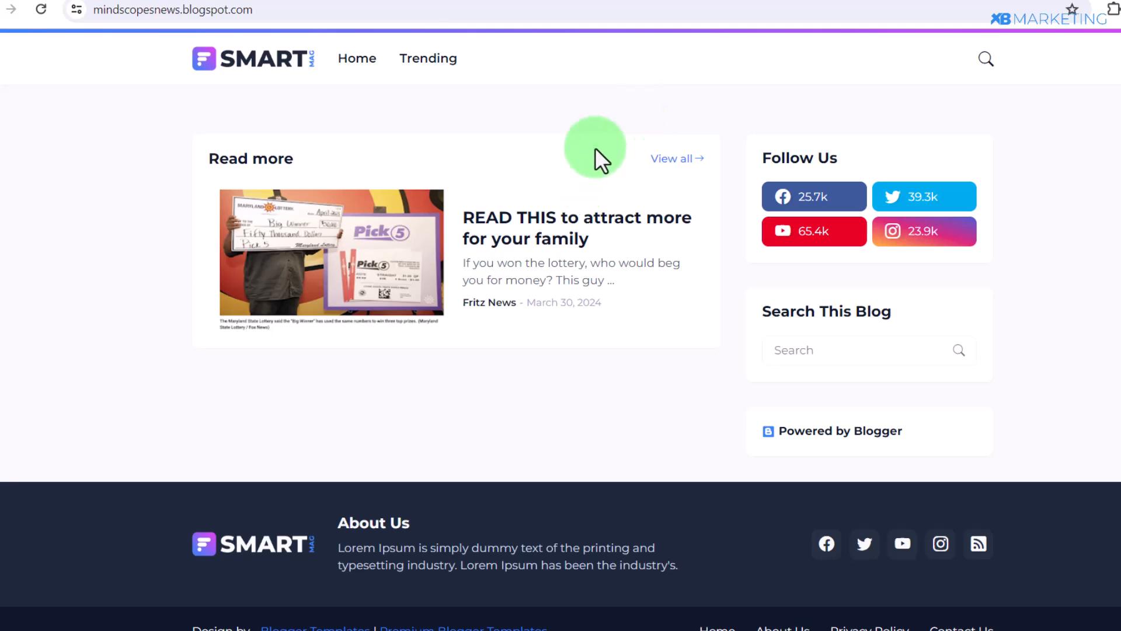
Step: Return to the swipe document and copy Email 4's subject line "Billionaires are spending money just to HIDE this from you"
left_click(596, 2)
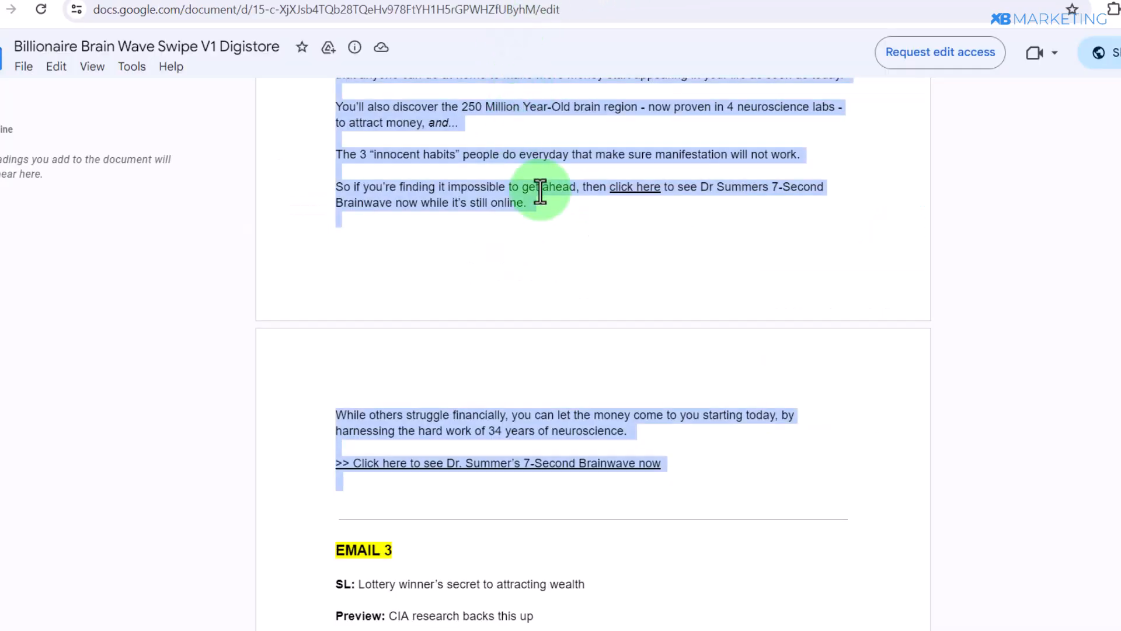
scroll(539, 188, "down", 7)
scroll(540, 193, "down", 20)
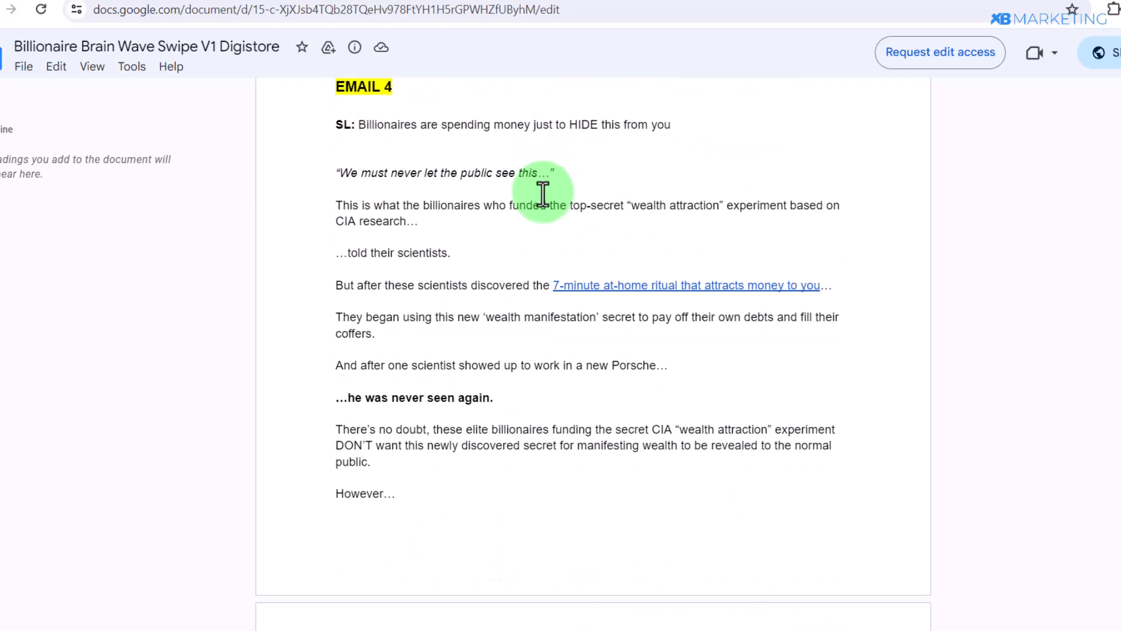
scroll(543, 193, "down", 20)
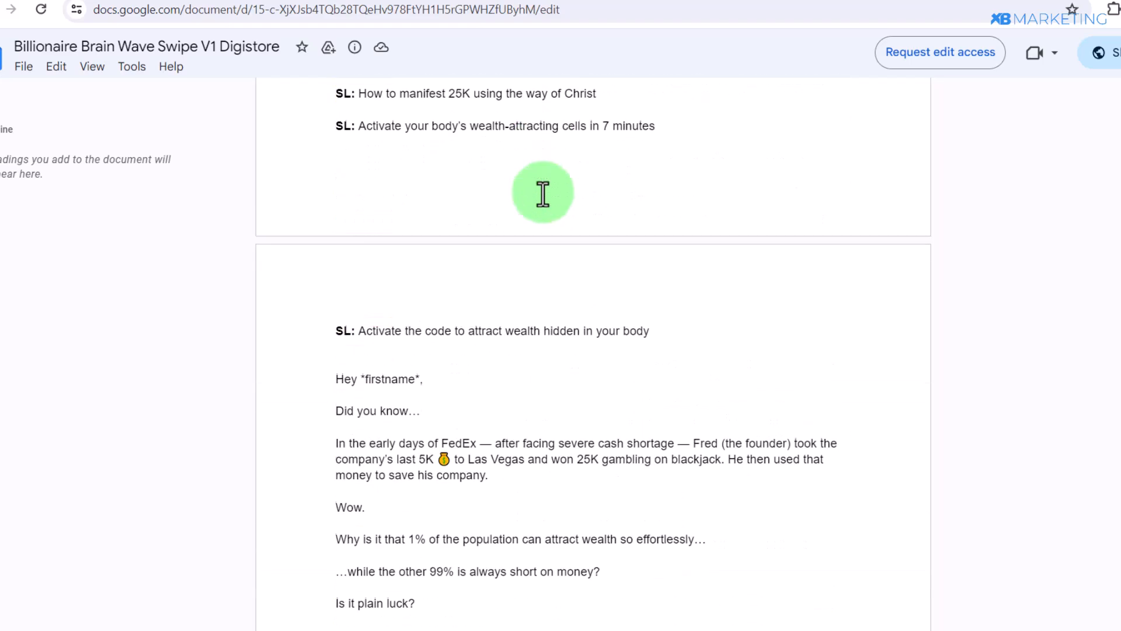
scroll(543, 194, "down", 4)
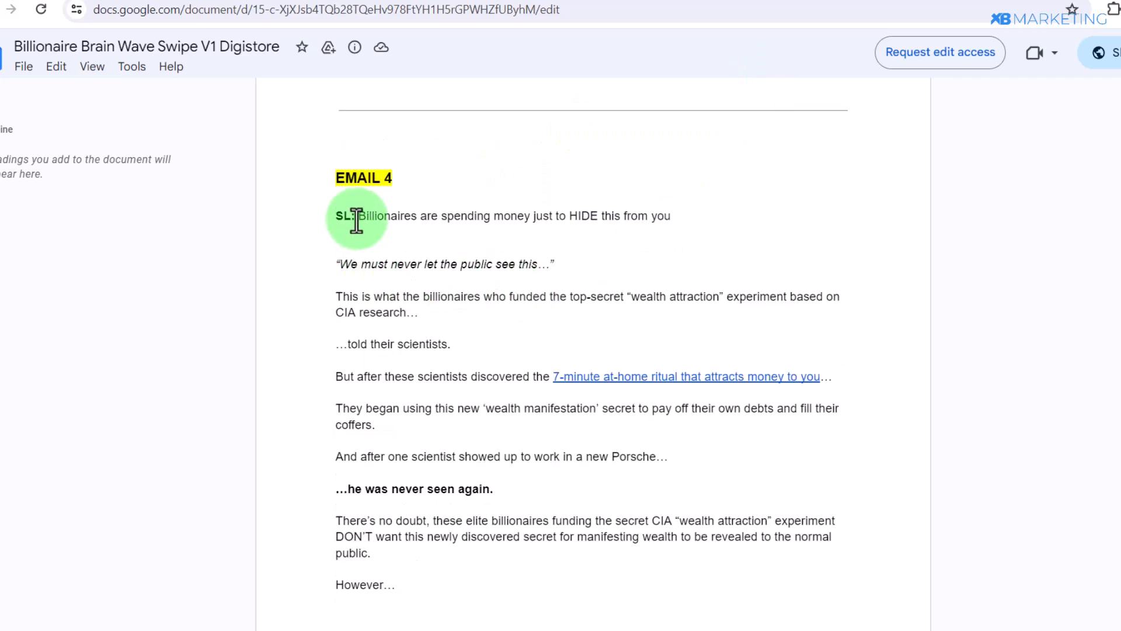
left_click_drag(357, 221, 712, 226)
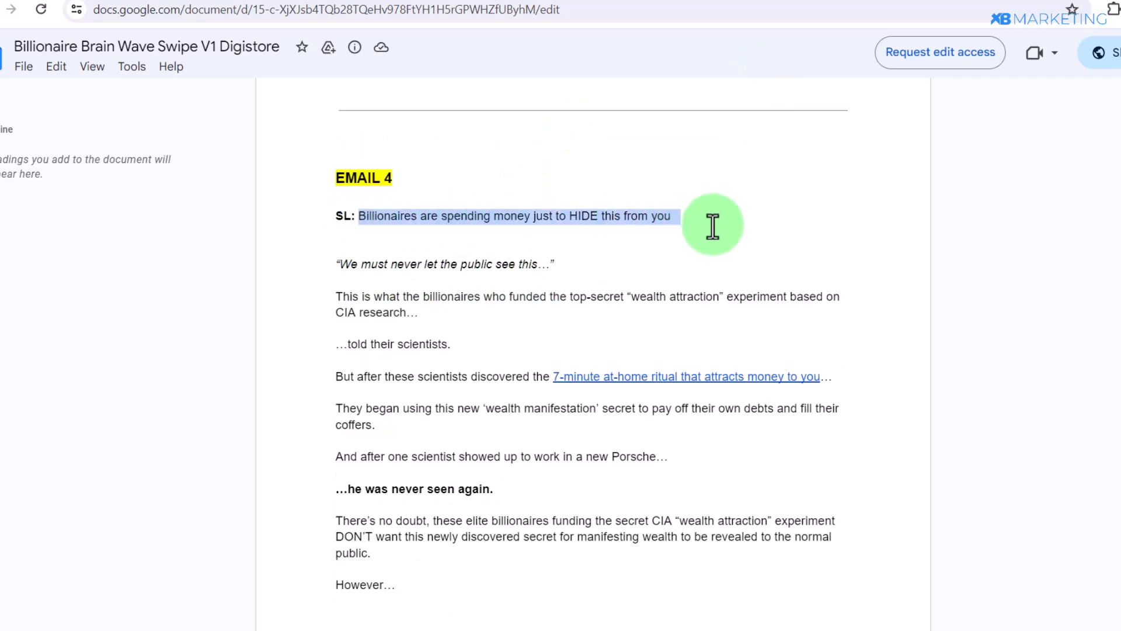
left_click(385, 214)
left_click_drag(360, 216, 653, 211)
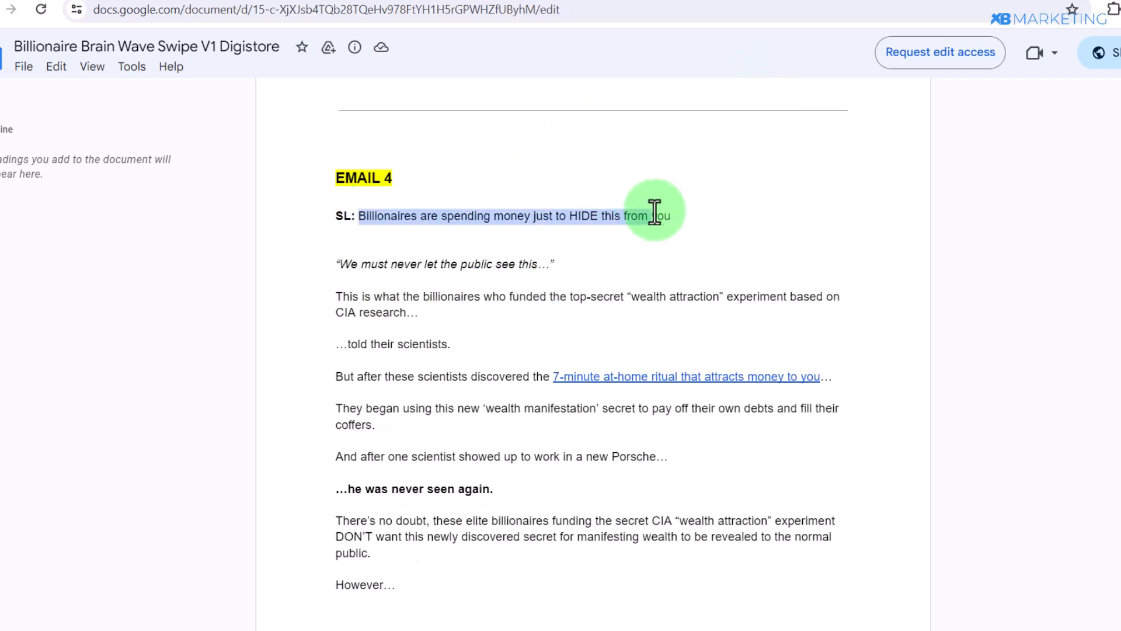
double_click(449, 238)
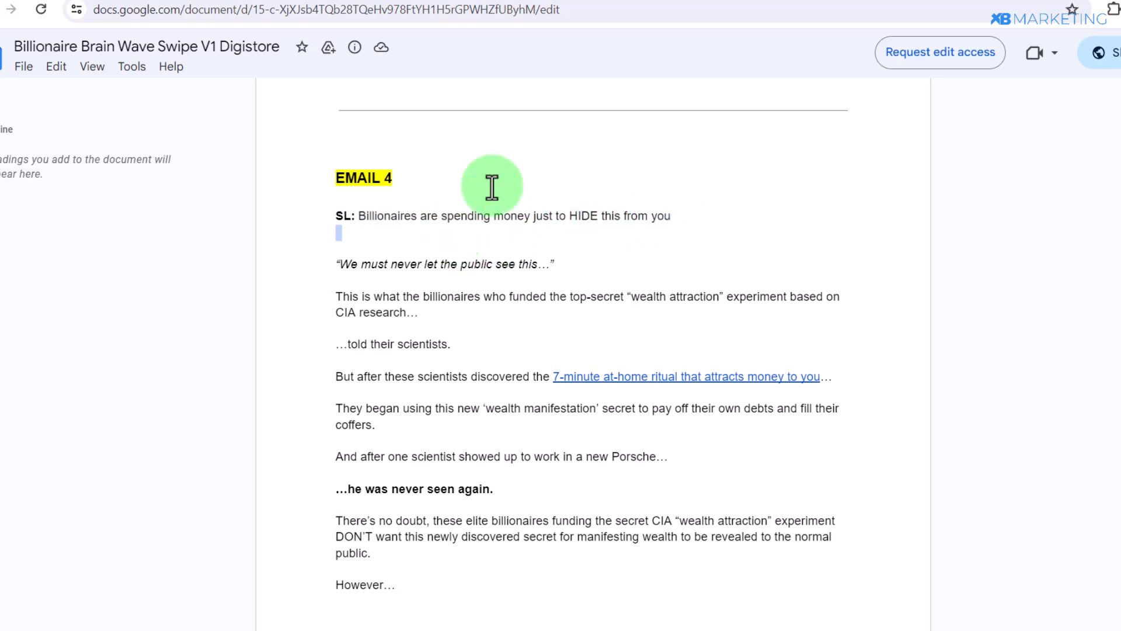
Step: Switch to Blogger and start another post titled "Billionaires are spending money just to HIDE this from you"
left_click(733, 0)
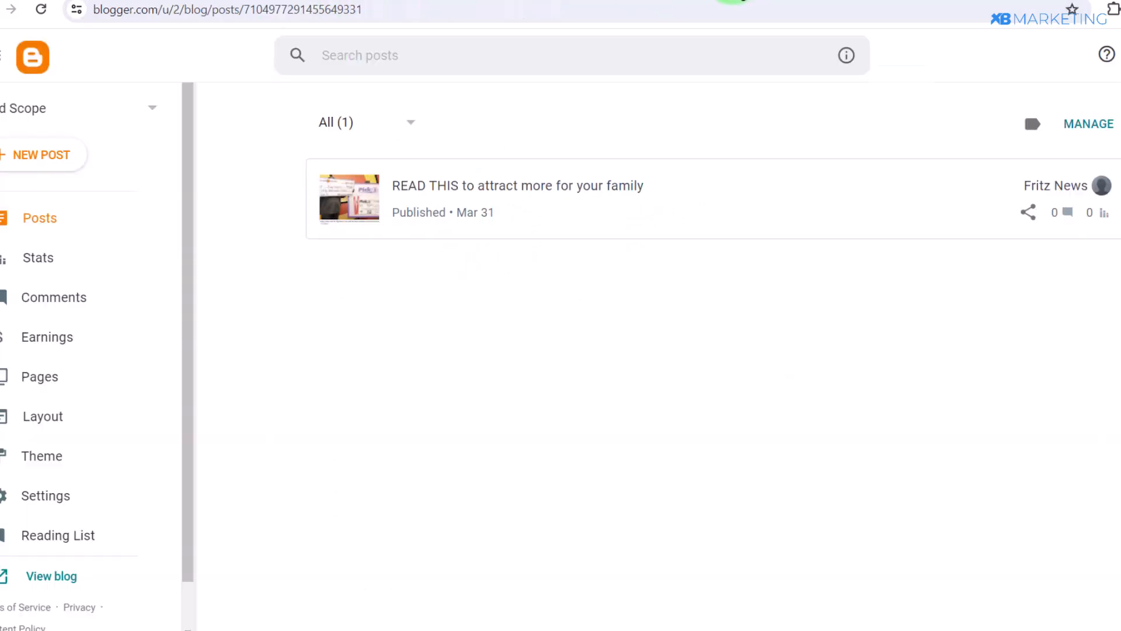
left_click(29, 156)
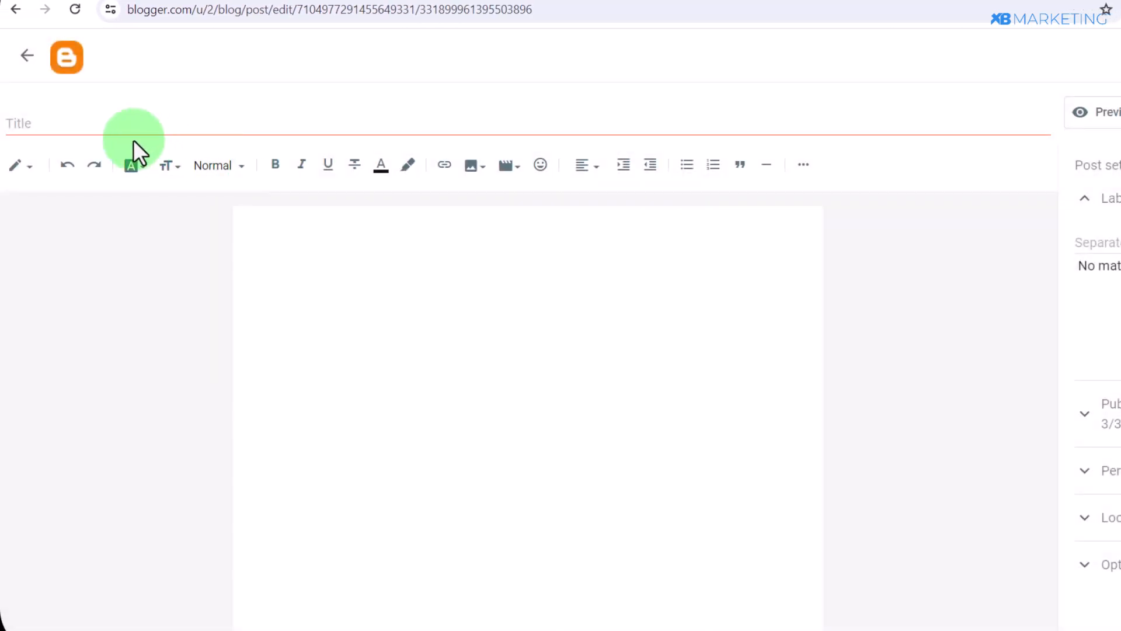
left_click(123, 119)
left_click(332, 304)
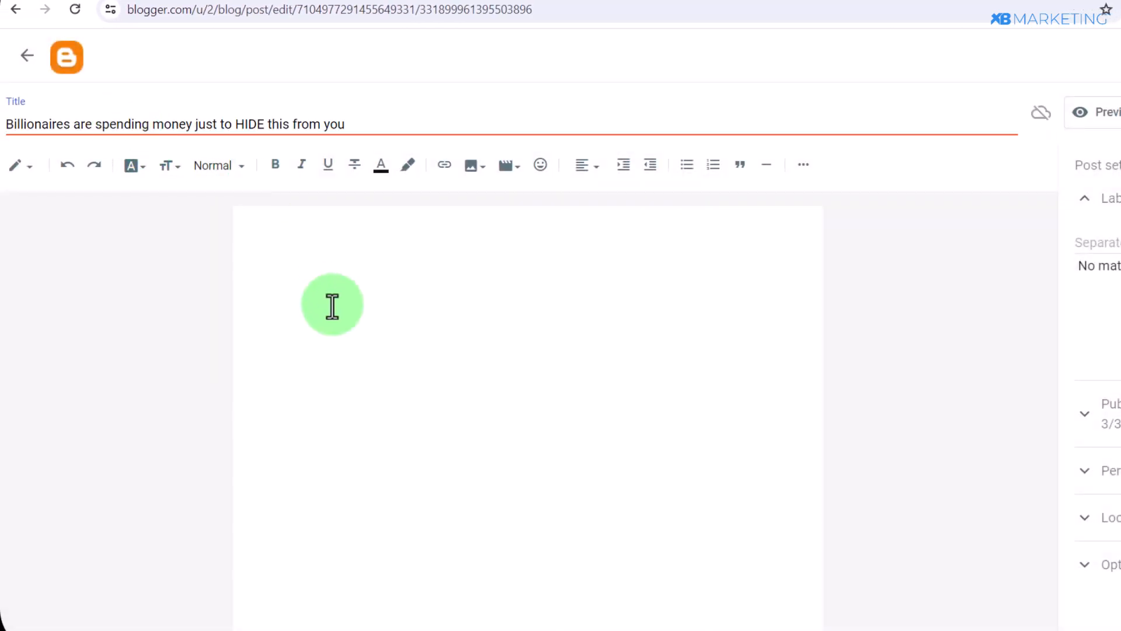
Step: Copy the Email 4 body from the swipe document into the body of the new post
left_click(644, 1)
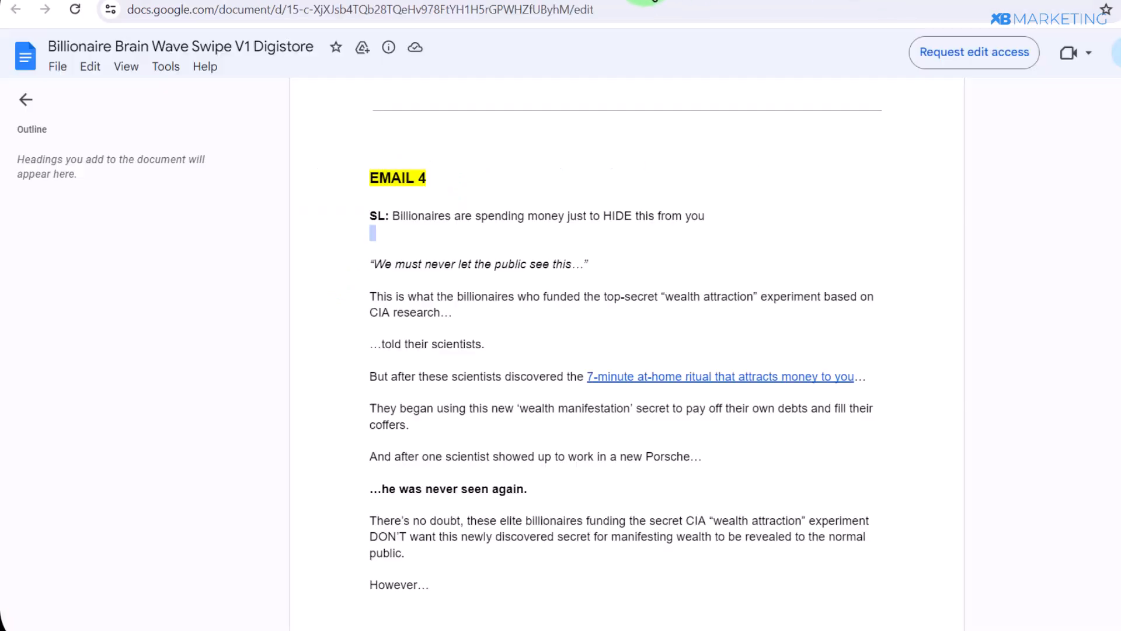
scroll(613, 363, "down", 3)
scroll(388, 152, "up", 3)
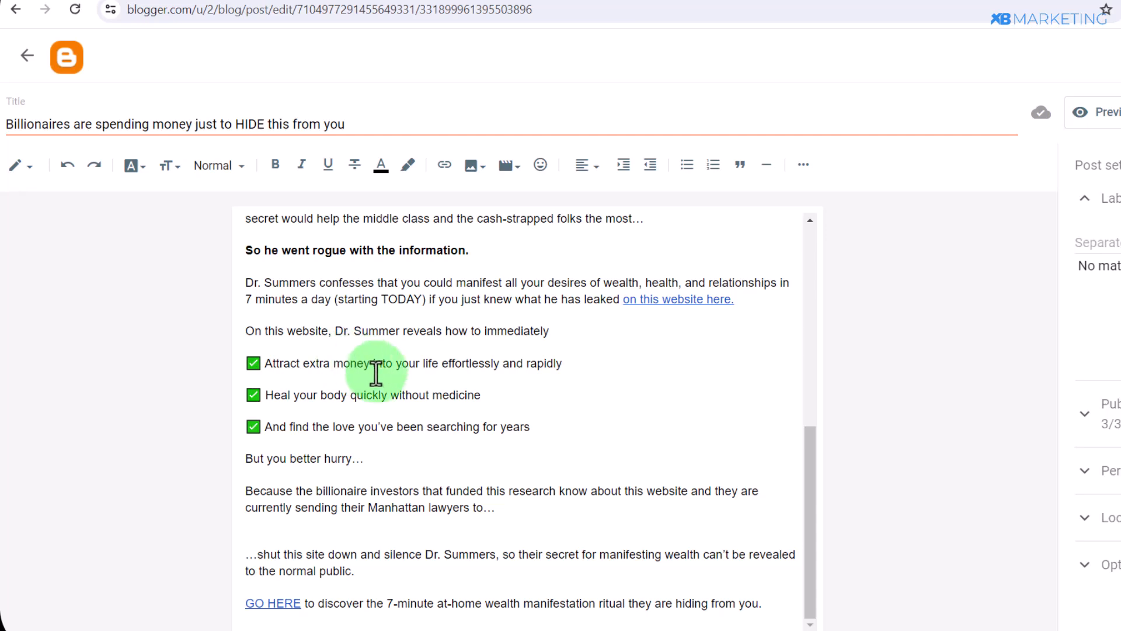
scroll(385, 368, "up", 7)
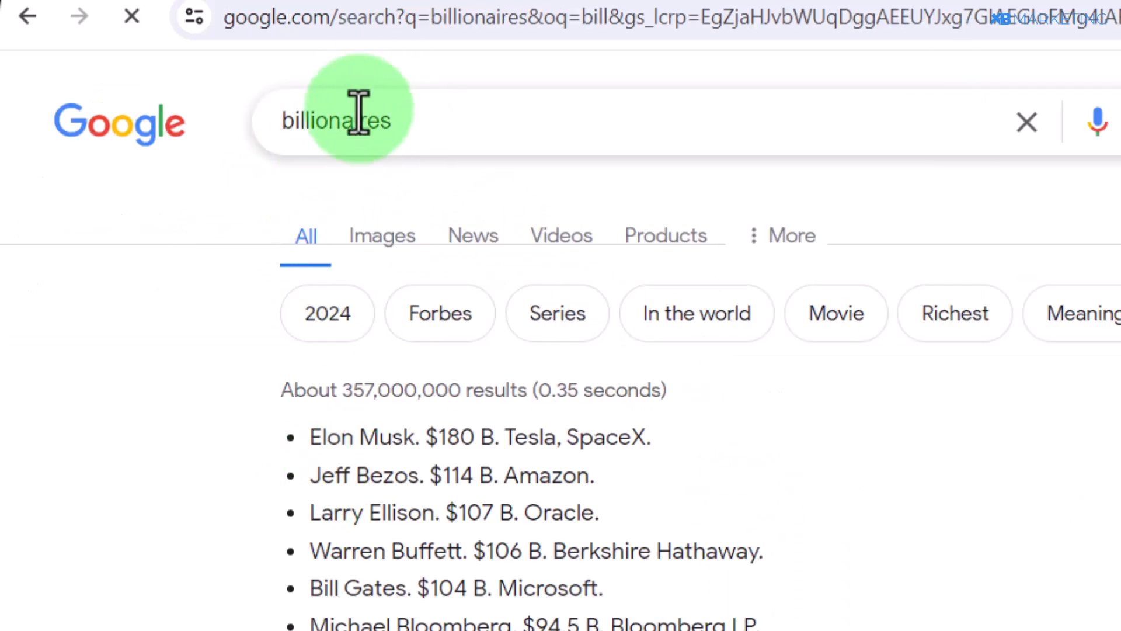
Step: Show Google image results for "billionaires", open the Vox picture of four billionaires and get its image address
left_click(387, 245)
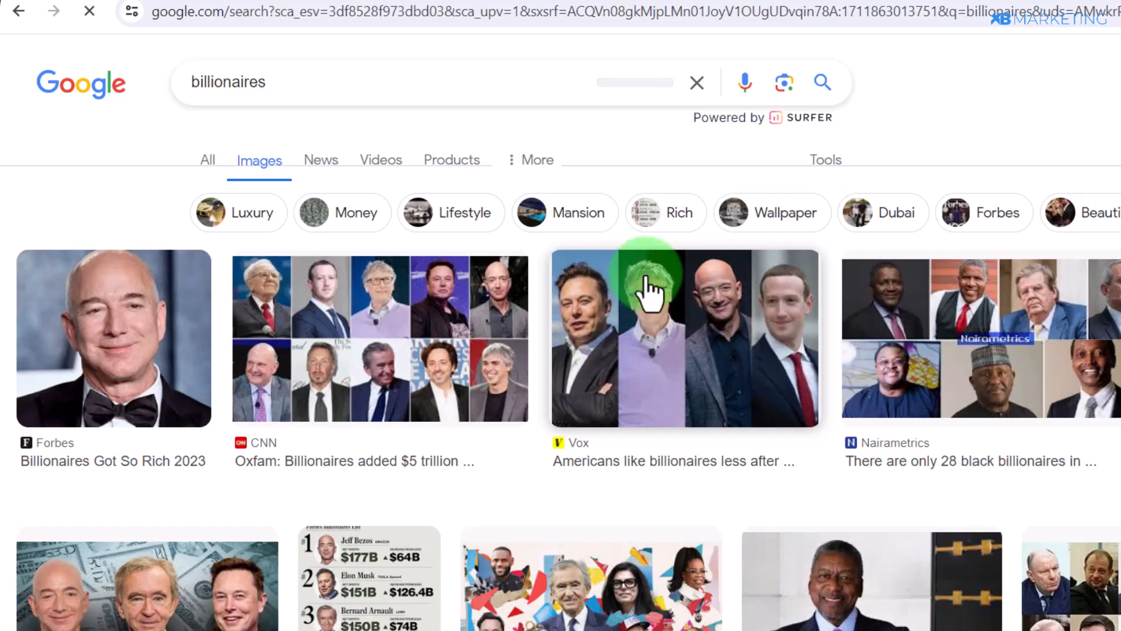
left_click(701, 337)
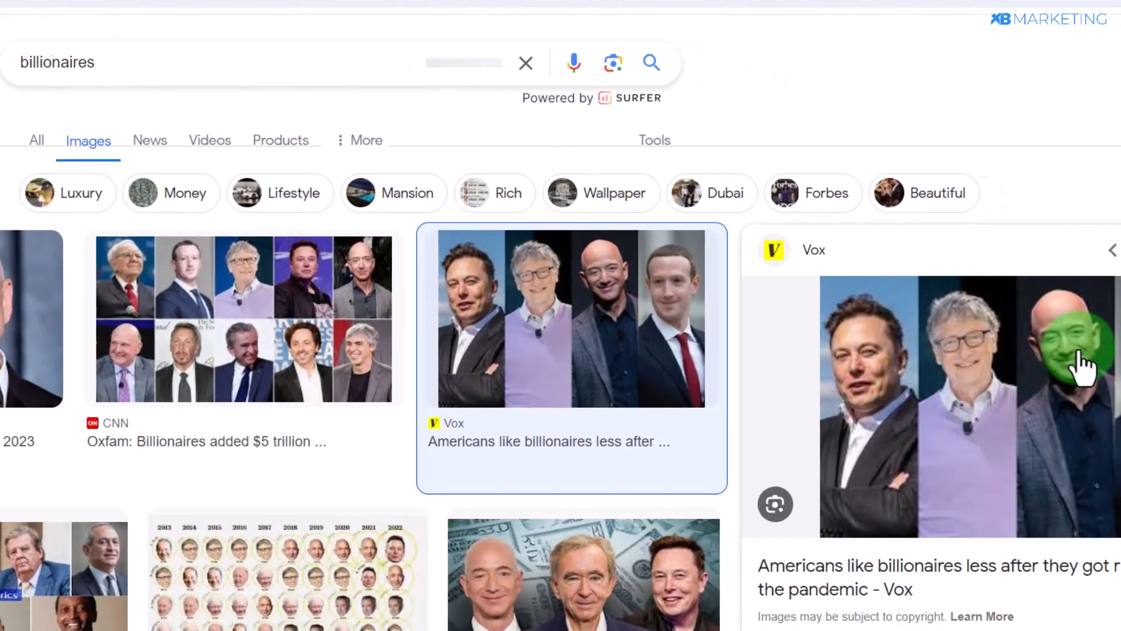
right_click(1112, 368)
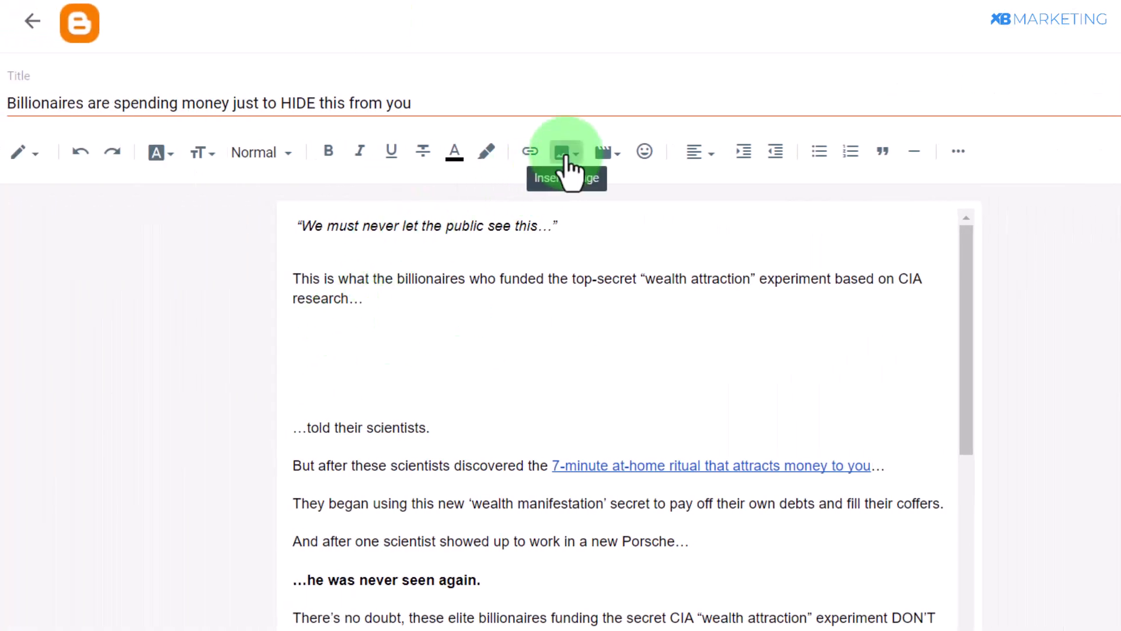
Step: Insert the Vox picture of four billionaires into the post by pasting its image URL
left_click(563, 154)
left_click(650, 334)
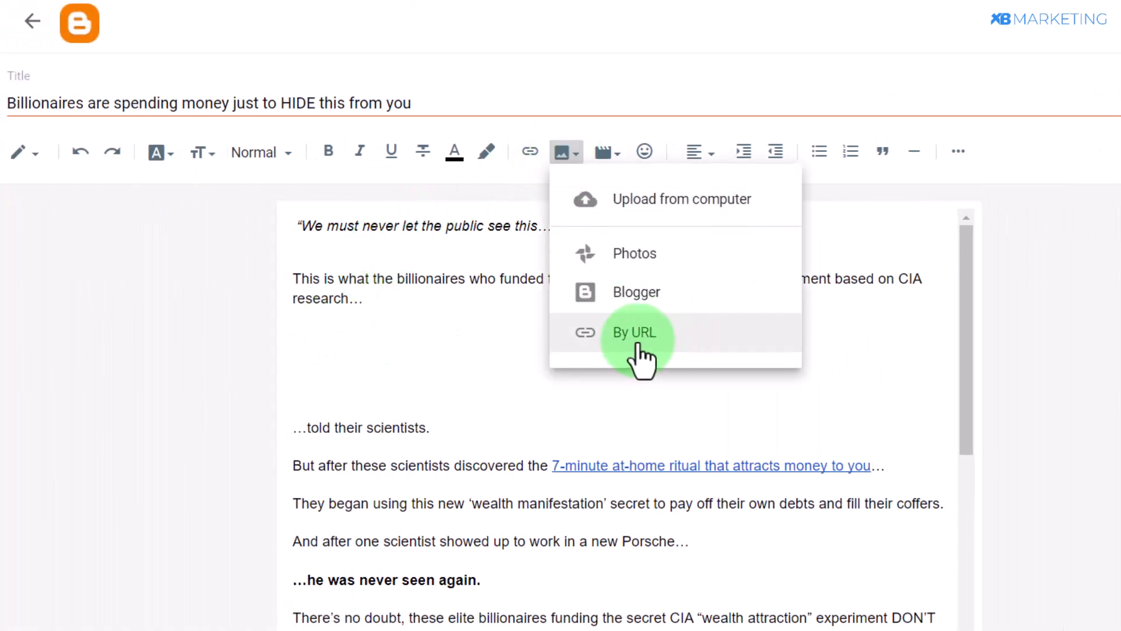
left_click(620, 330)
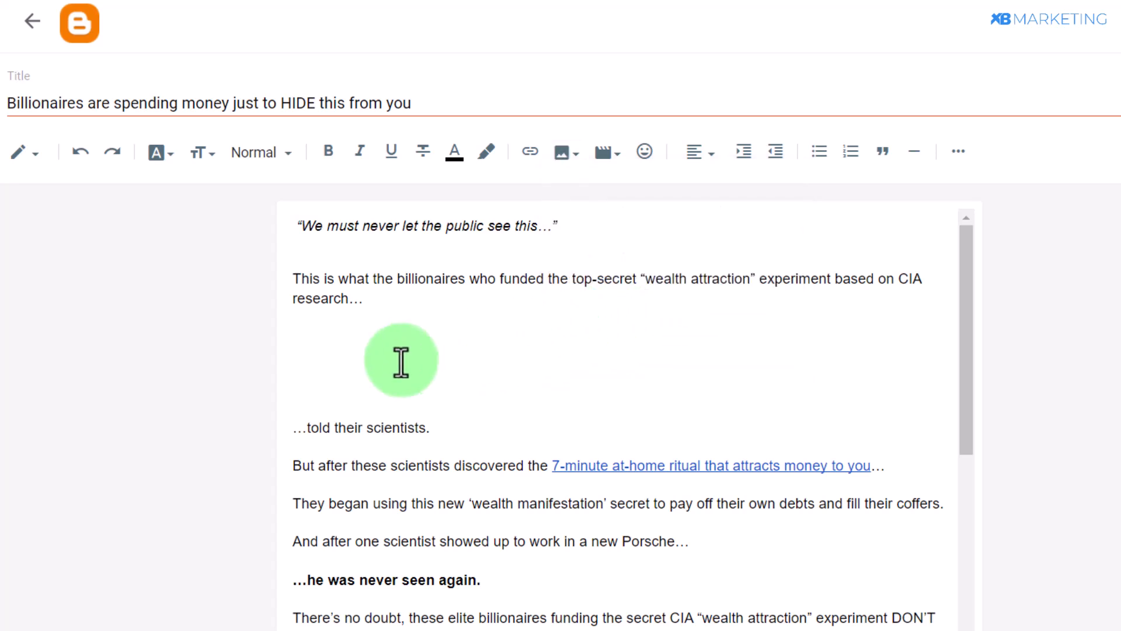
key("ctrl+v")
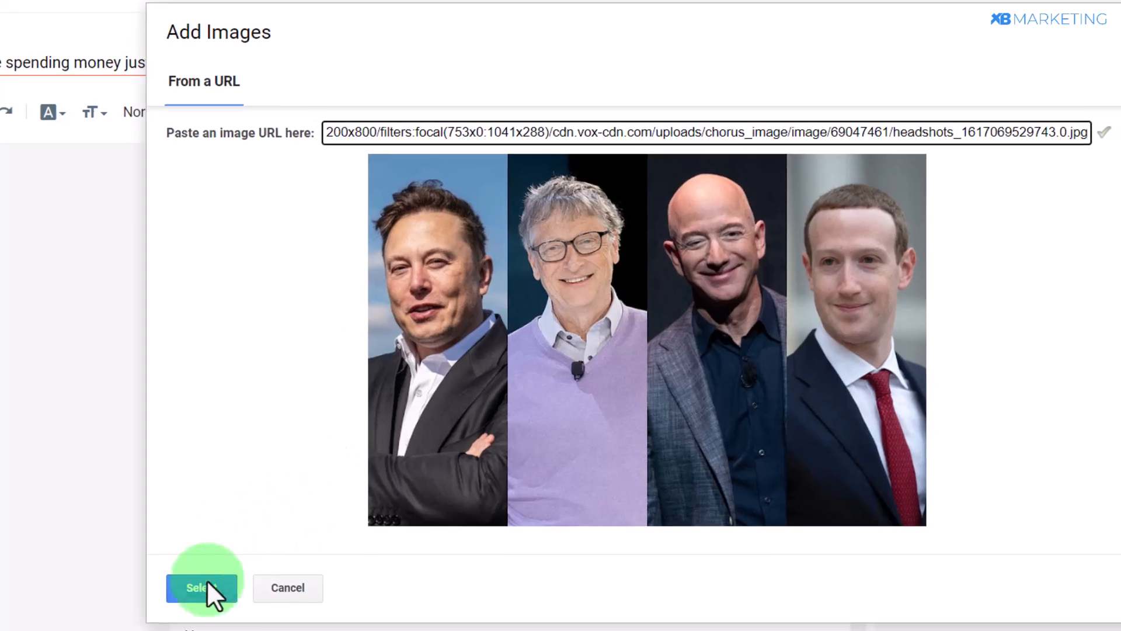
left_click(317, 627)
Step: Shrink and narrow the billionaires picture beneath the opening paragraph, and publish the post to the blog
scroll(759, 466, "down", 3)
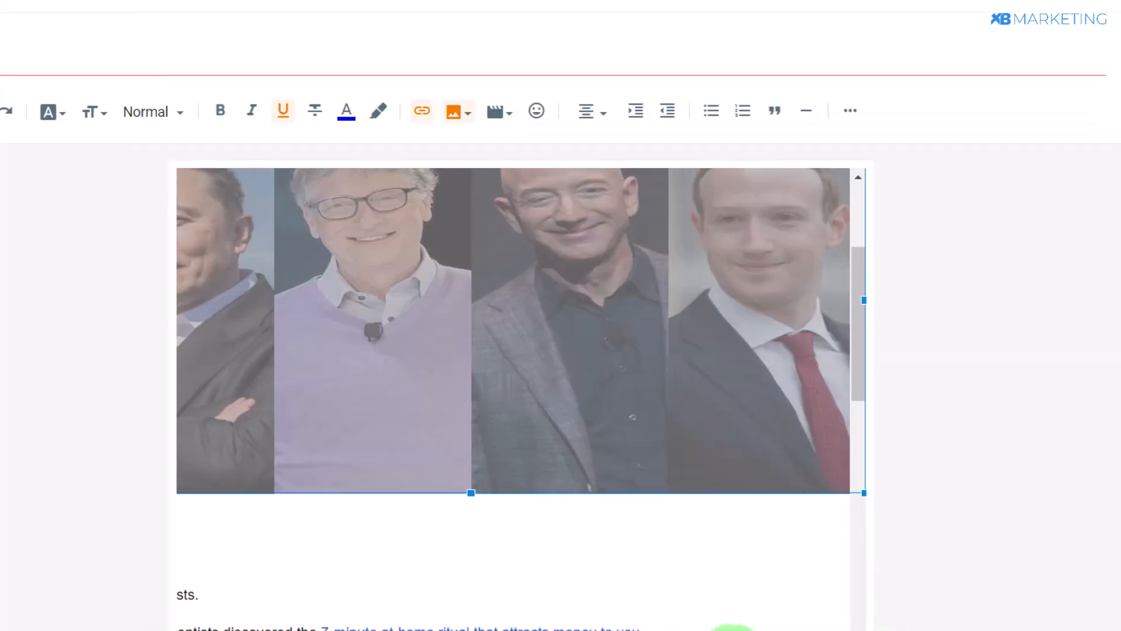
left_click_drag(733, 630, 769, 630)
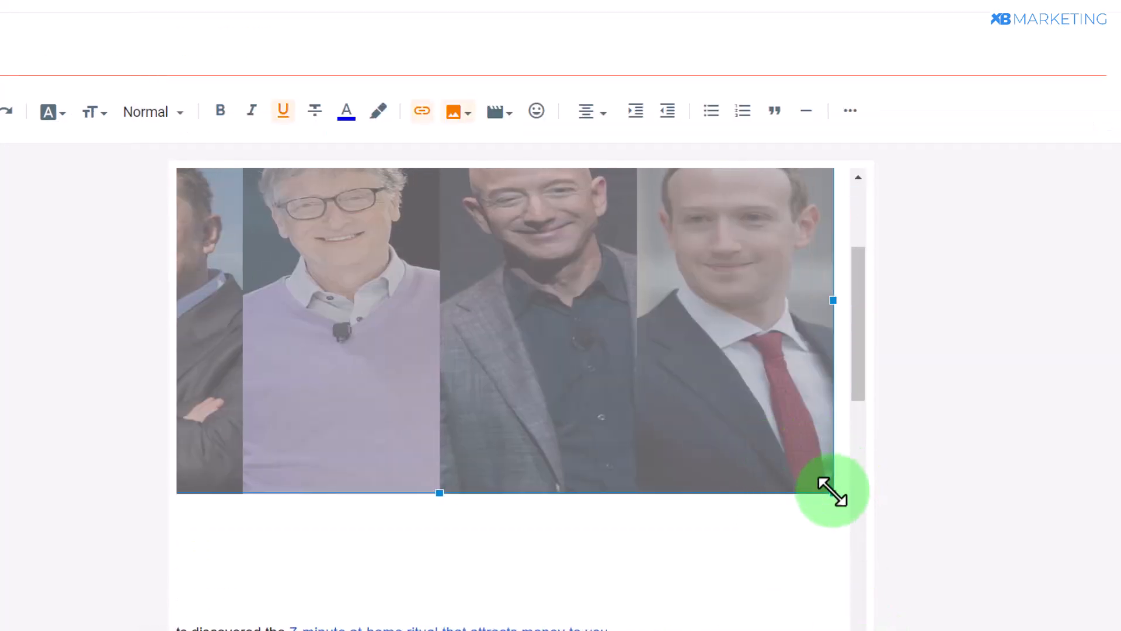
left_click_drag(832, 490, 630, 423)
left_click_drag(496, 339, 496, 337)
scroll(495, 338, "up", 3)
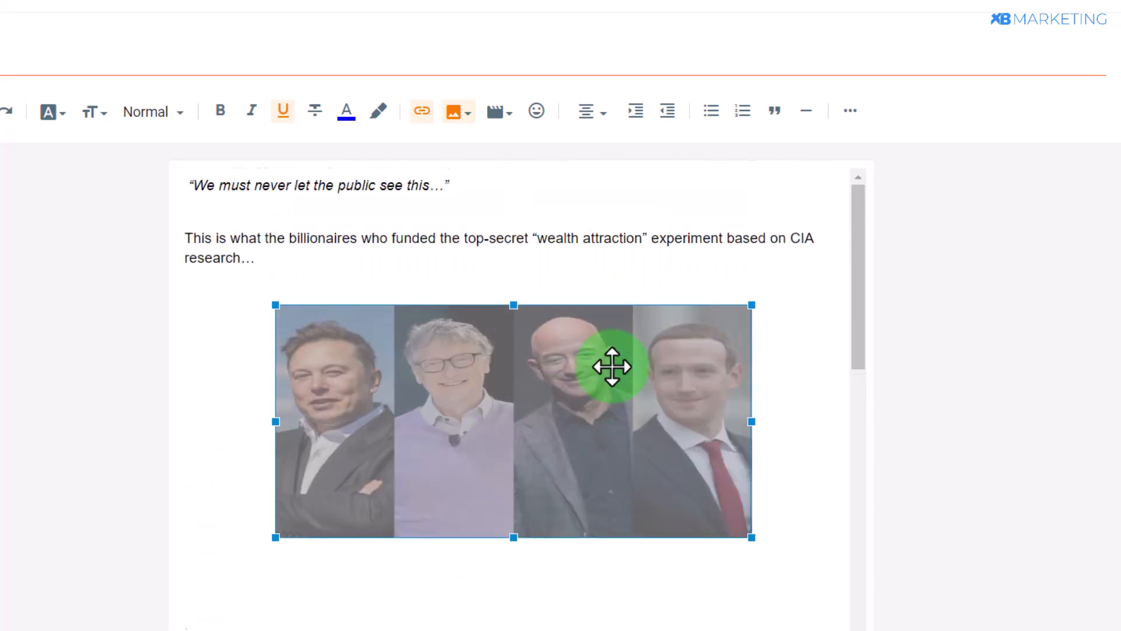
left_click_drag(739, 419, 576, 420)
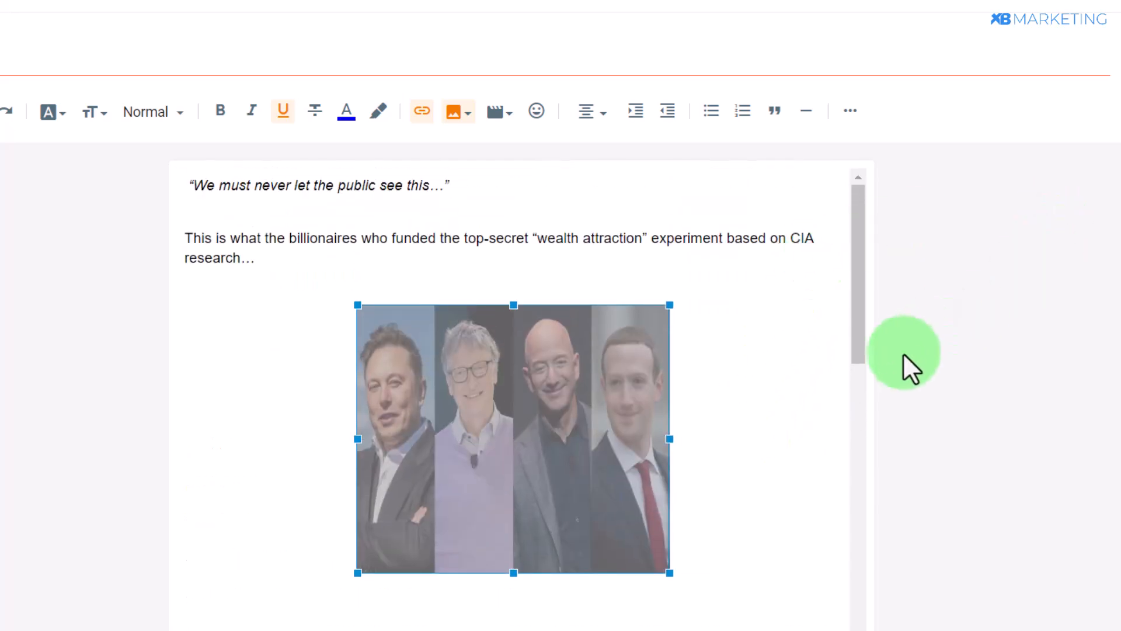
left_click(1063, 111)
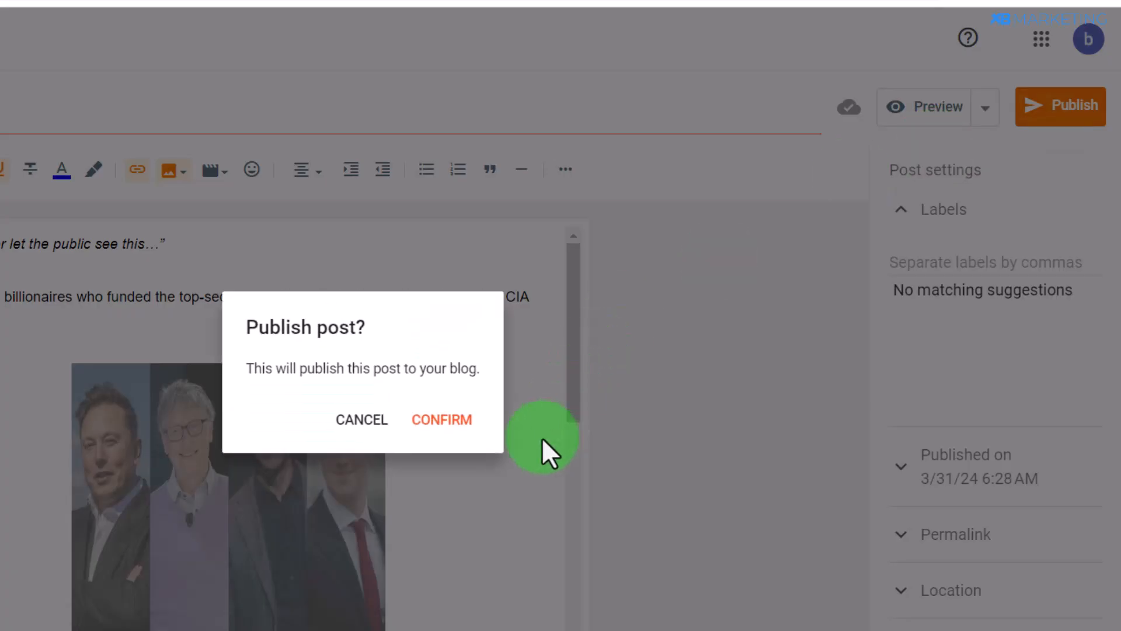
left_click(437, 422)
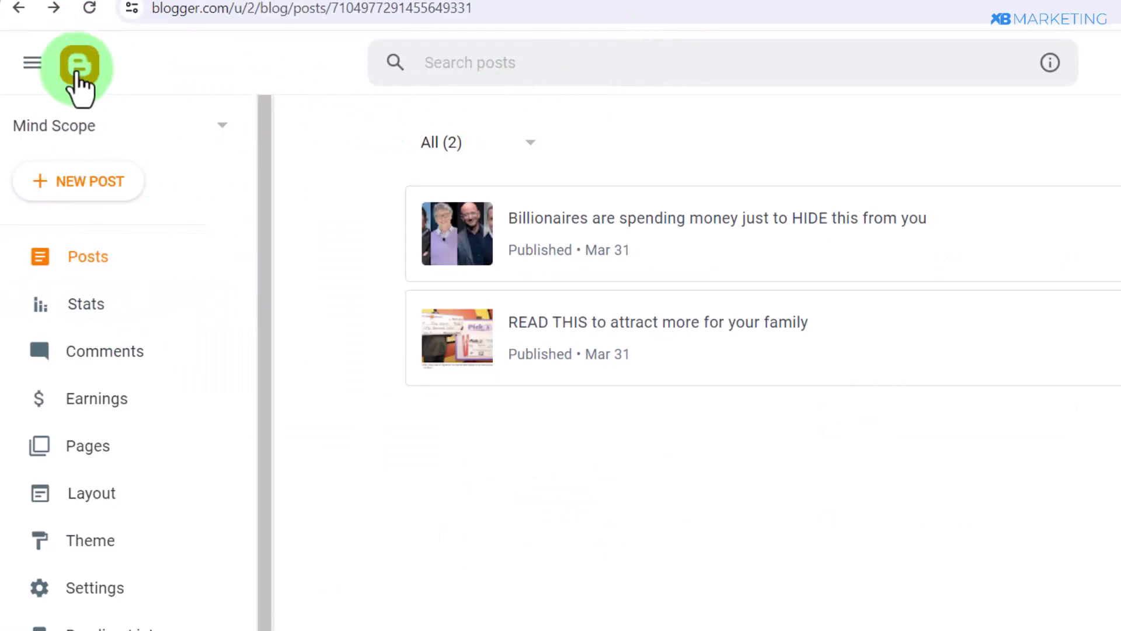
Step: Start a new Blogger page and copy Email 1's subject line "Ancient “song” helps 18,000+ find money effortlessly" from the swipe document
left_click(97, 449)
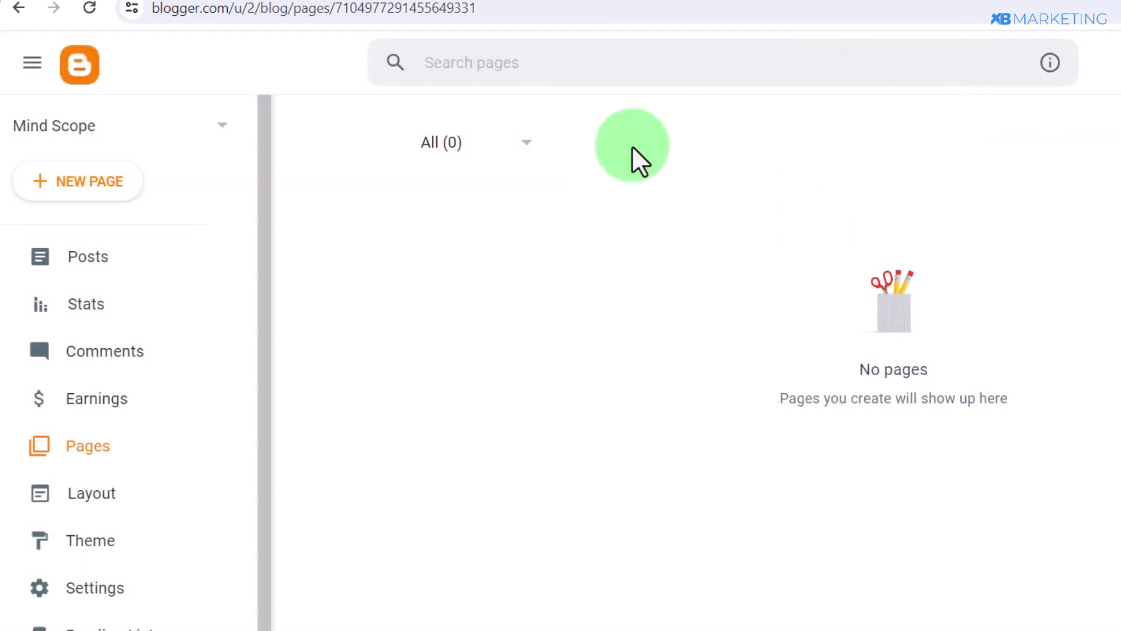
left_click(96, 193)
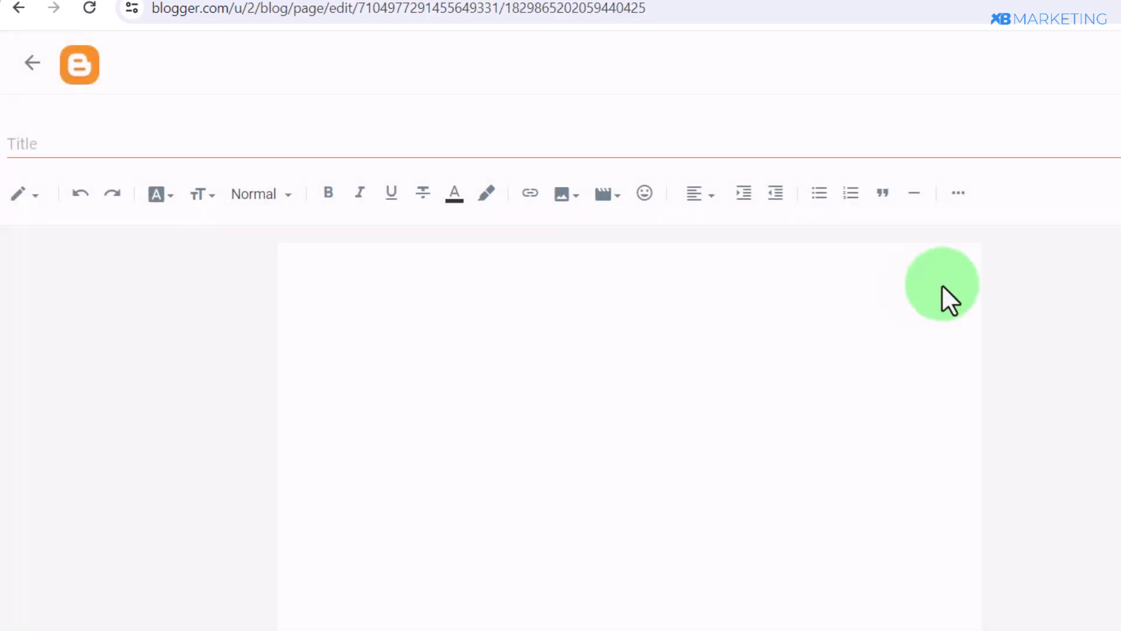
left_click(666, 1)
scroll(775, 367, "up", 10)
scroll(775, 367, "up", 20)
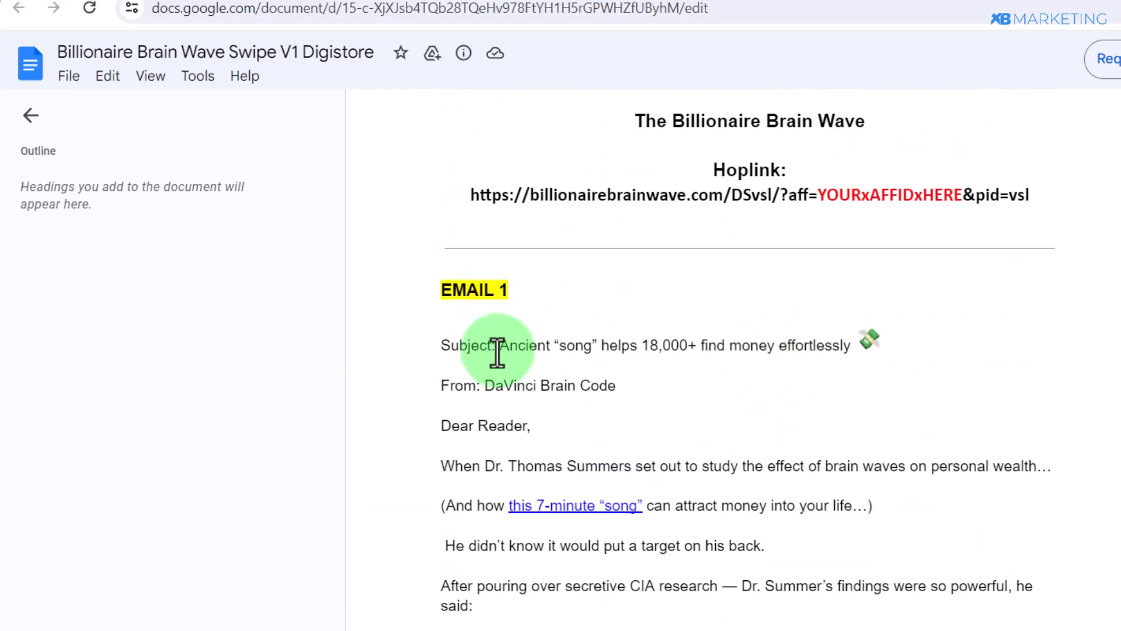
left_click_drag(504, 345, 863, 344)
key("ctrl+c")
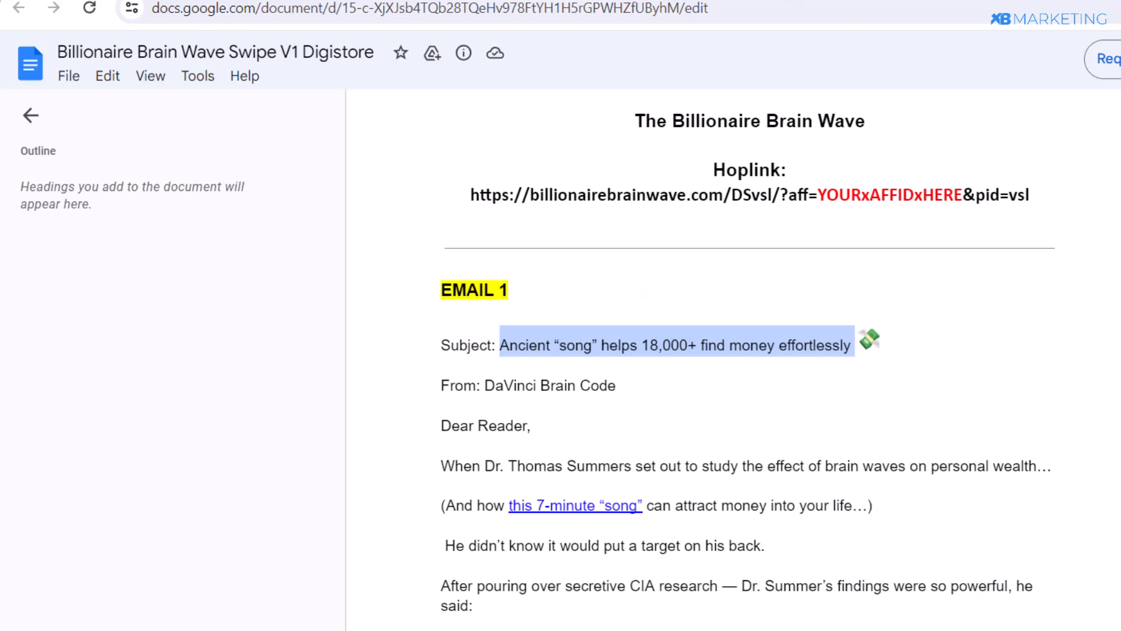
Step: Title the new page "Ancient “song” helps 18,000+ find money effortlessly" and copy the Email 1 body from the swipe document into it
left_click(793, 2)
left_click(155, 143)
key("ctrl+v")
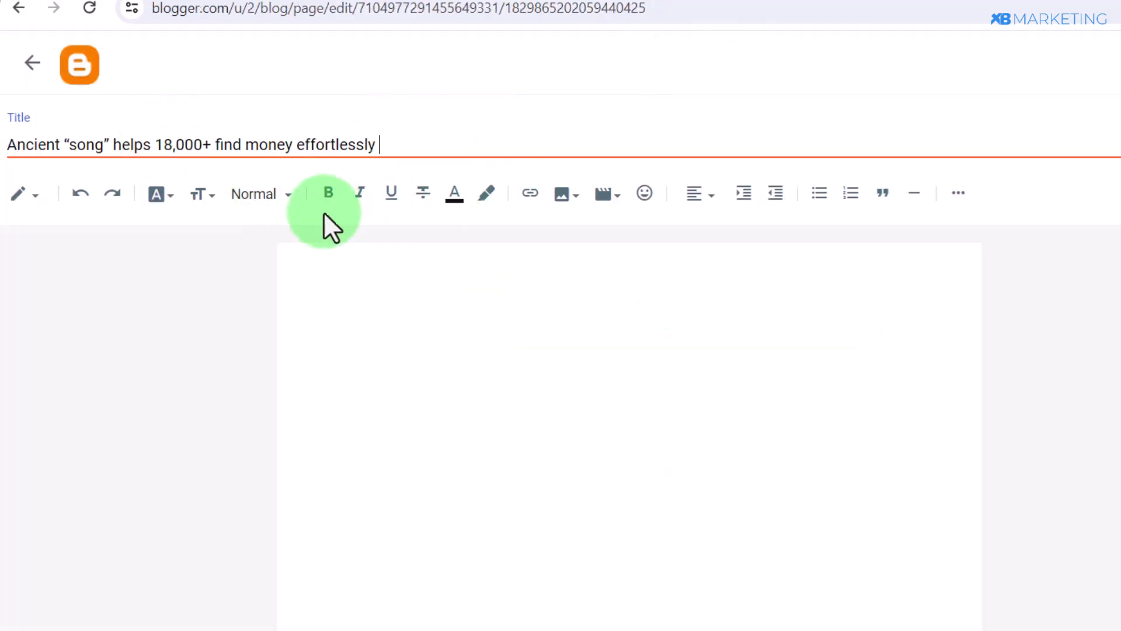
key("Tab")
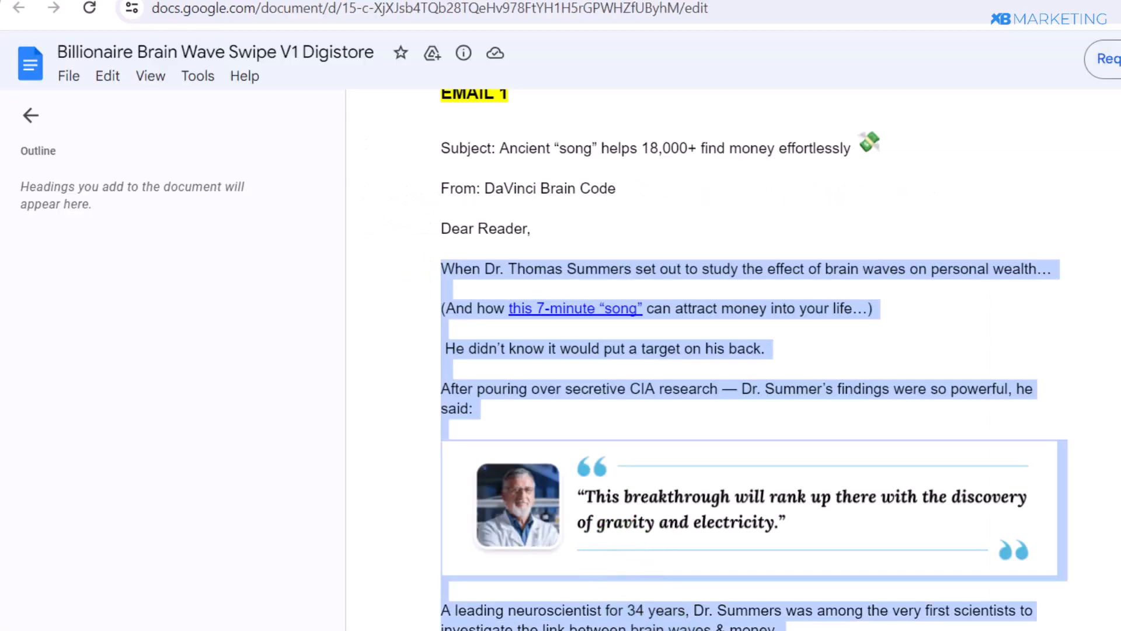
scroll(733, 359, "down", 15)
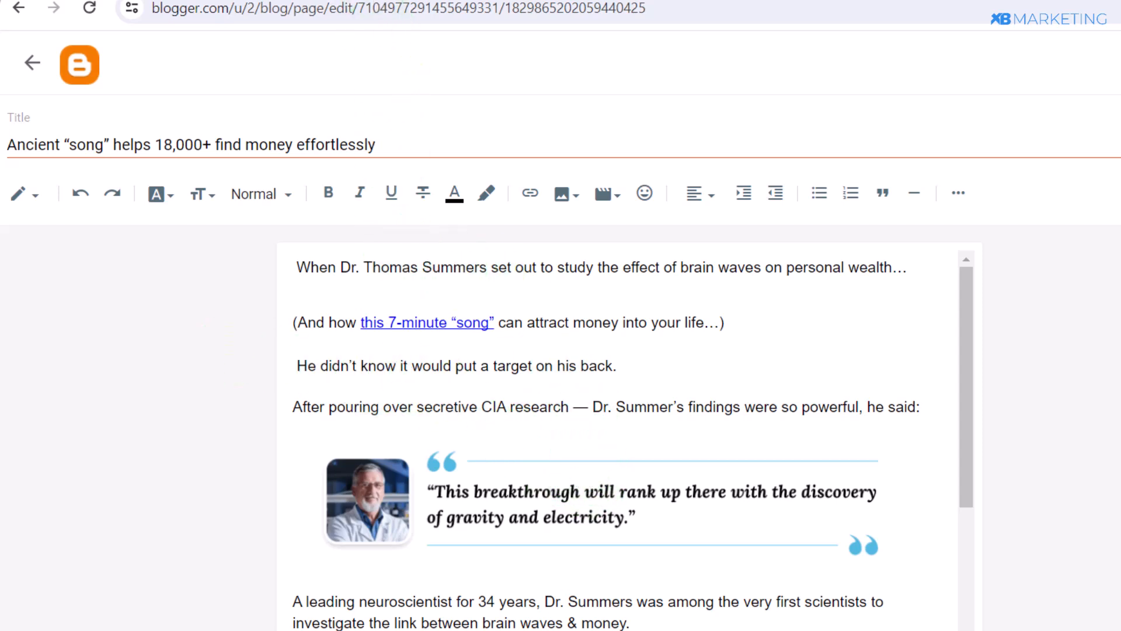
Step: Switch to the Digistore24 marketplace, sign up to promote Billionaire Brain Wave and copy its promolink
left_click(403, 0)
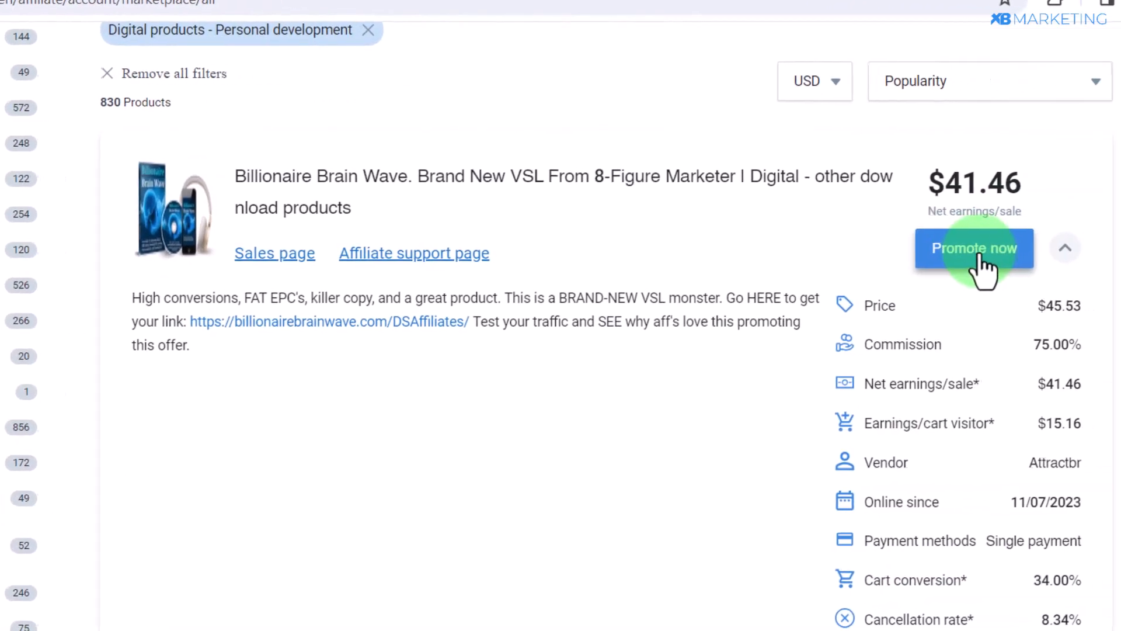
left_click(975, 253)
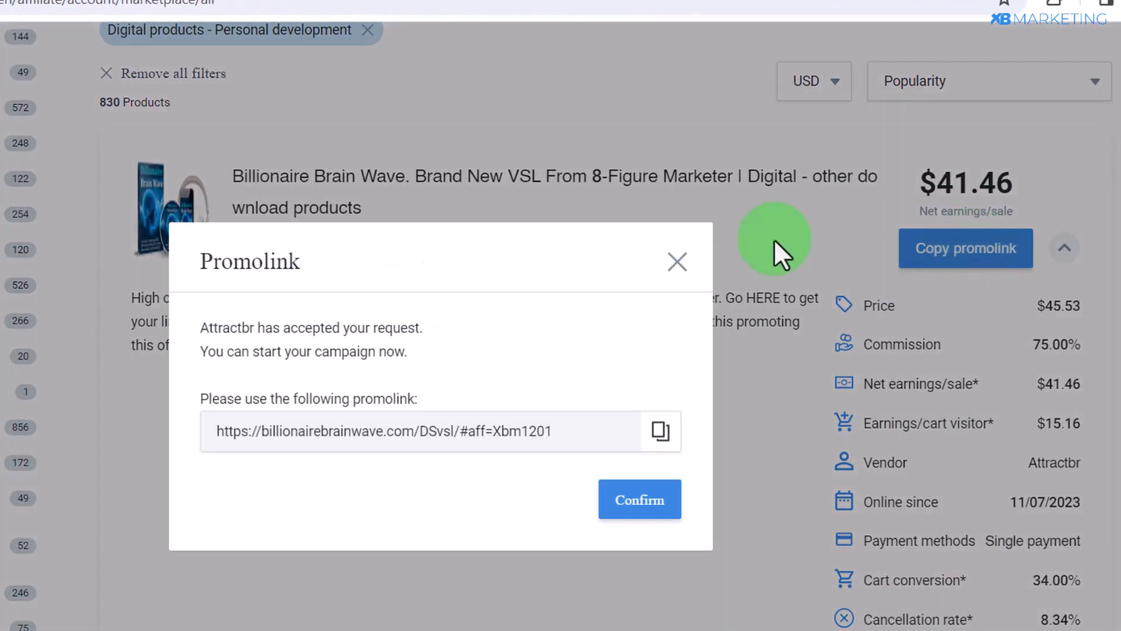
left_click(650, 443)
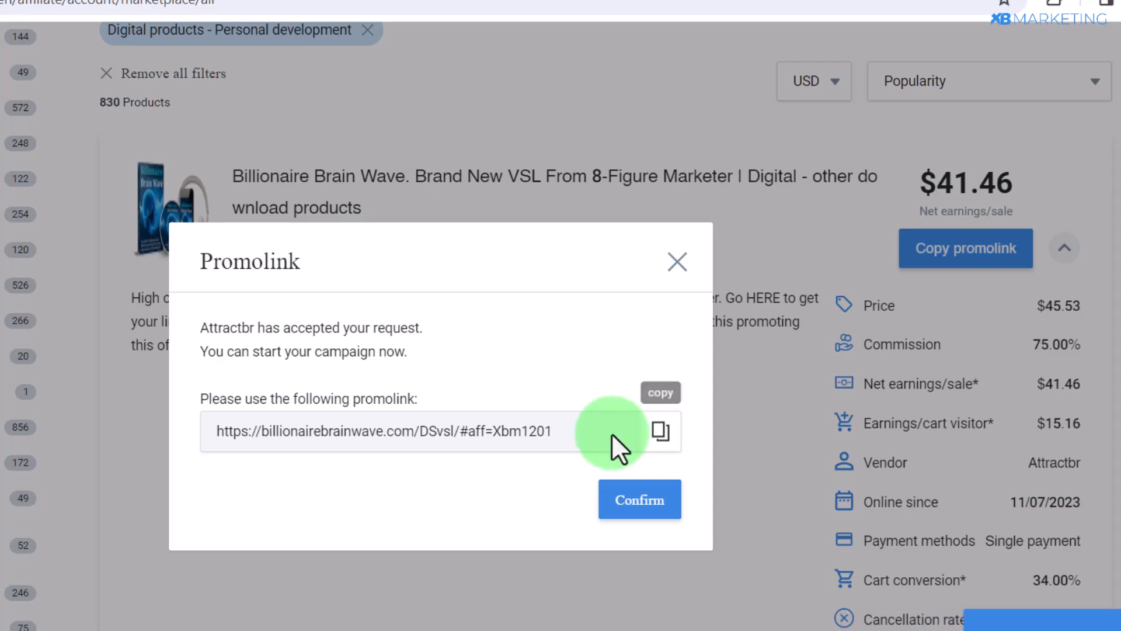
Step: Return to the Blogger page and link the text "this 7-minute “song”" to the copied affiliate promolink
left_click(315, 315)
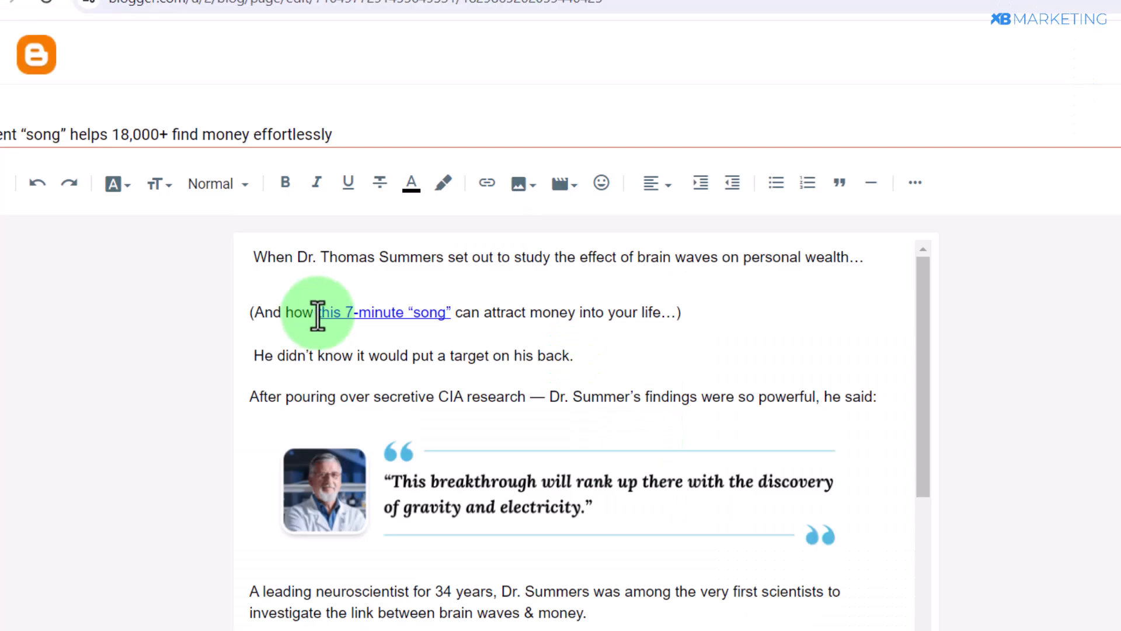
left_click_drag(318, 315, 452, 316)
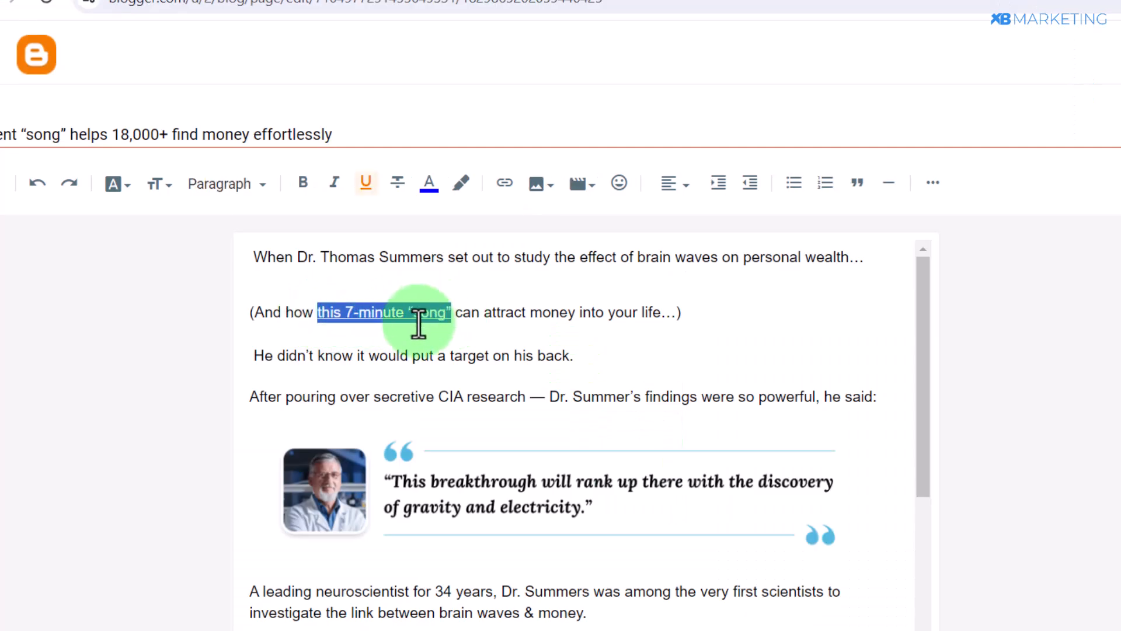
left_click(506, 187)
left_click(662, 377)
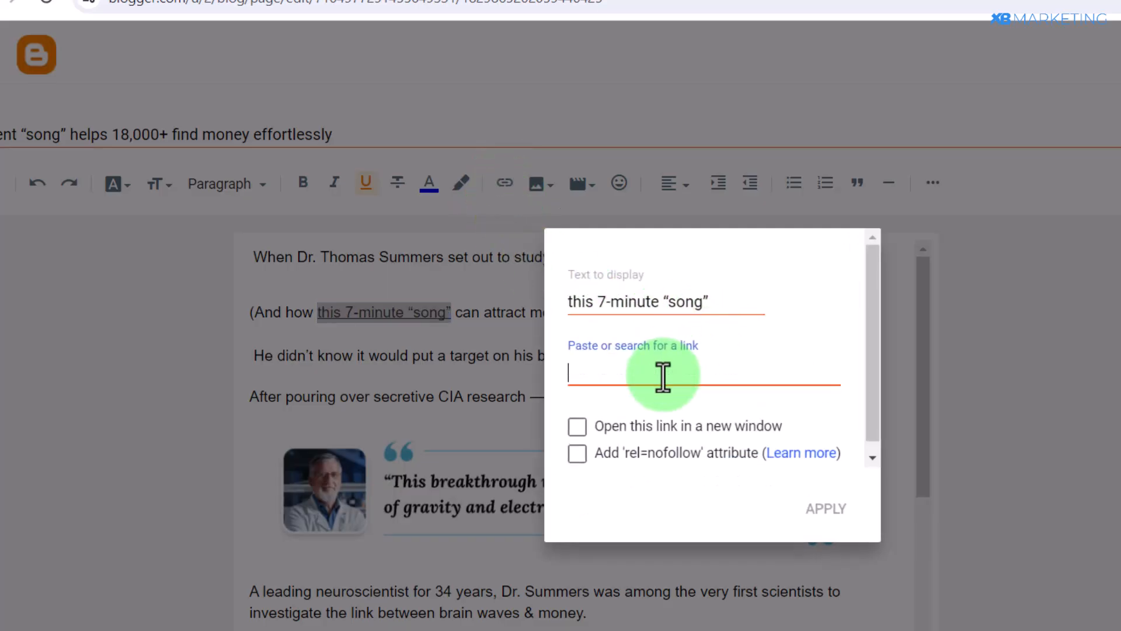
key("ctrl+v")
left_click(745, 352)
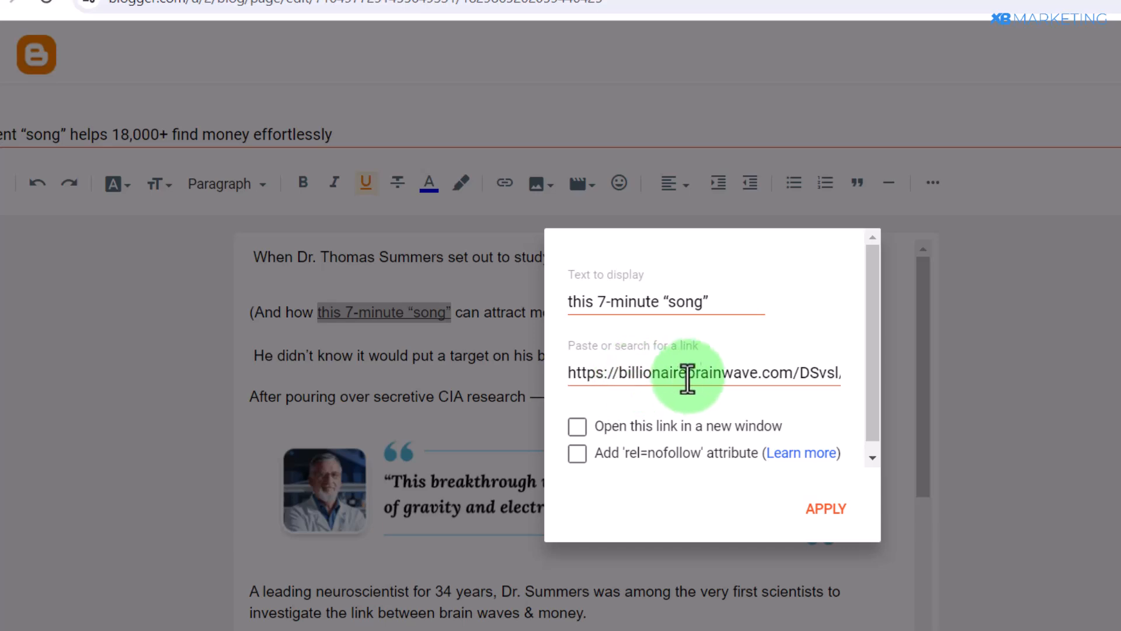
left_click(828, 513)
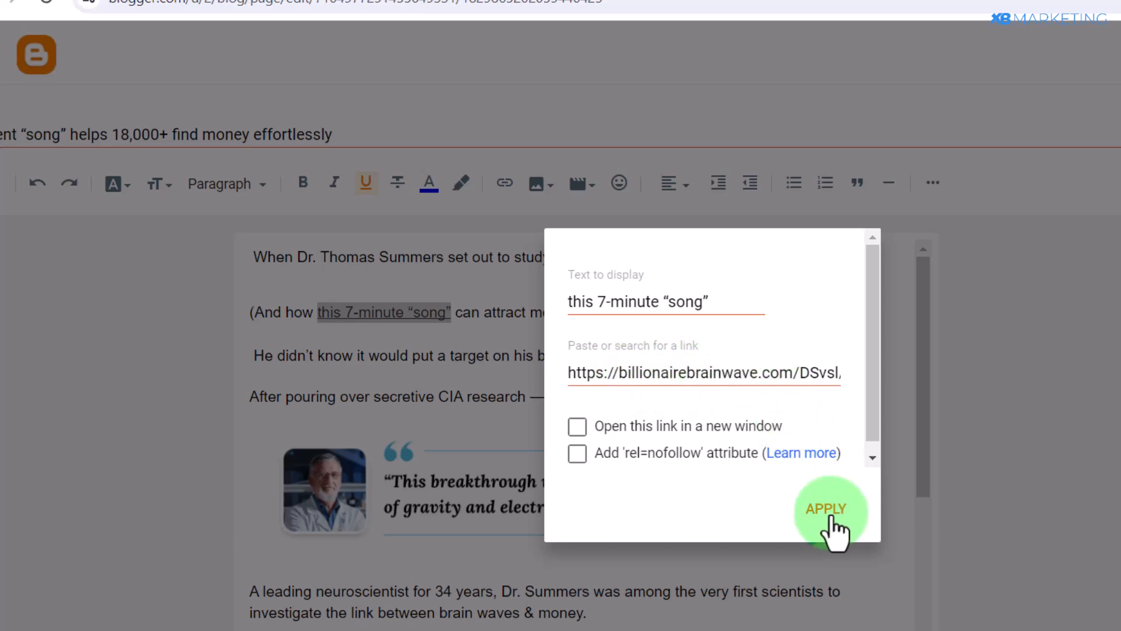
Step: Link the text "this tiny power source" further down the page to the same affiliate promolink
scroll(475, 388, "down", 5)
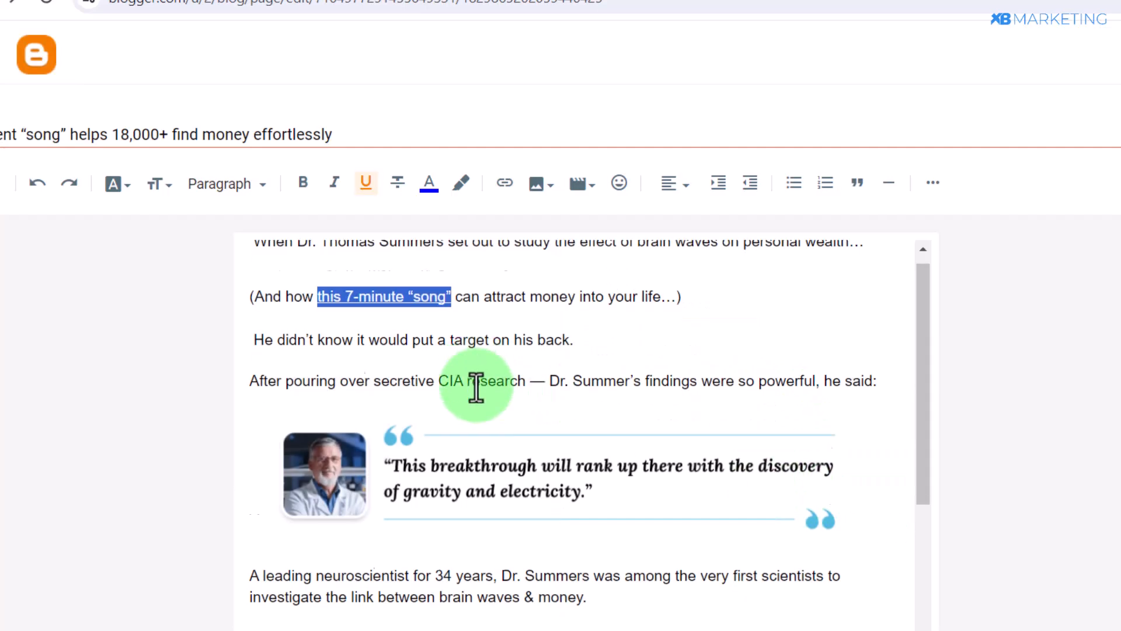
scroll(495, 399, "down", 3)
left_click_drag(455, 520, 608, 522)
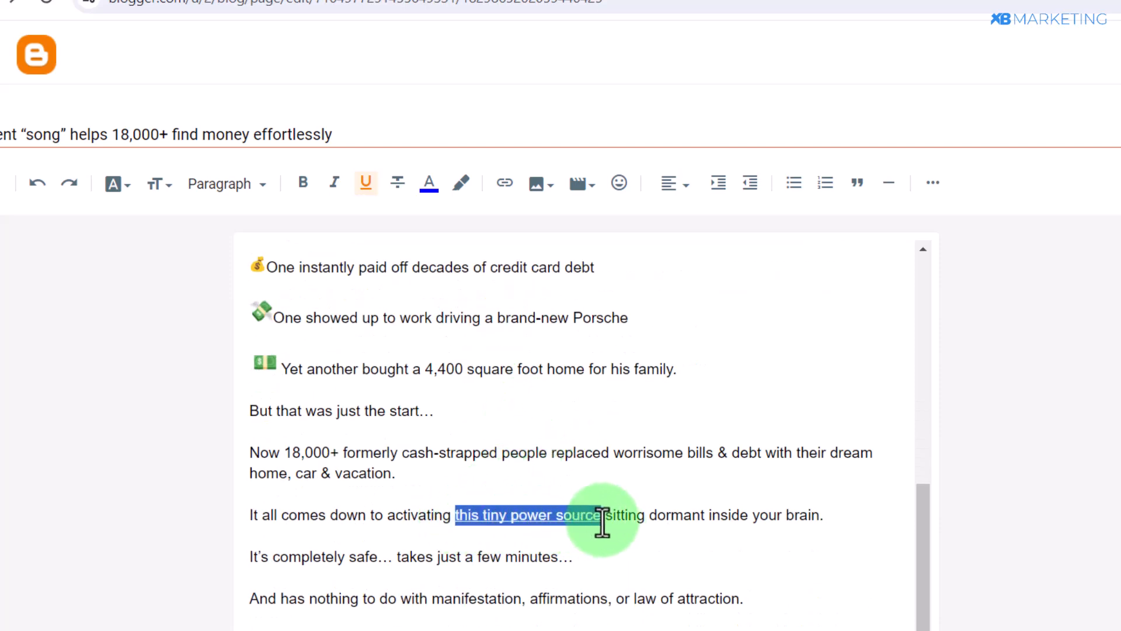
left_click(503, 184)
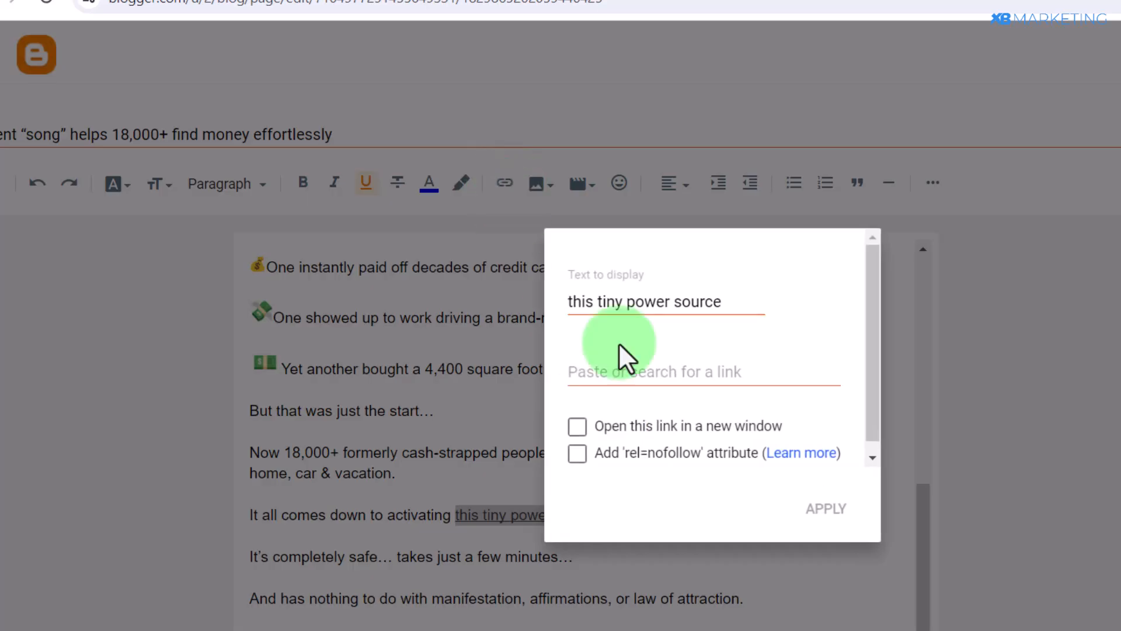
key("ctrl+v")
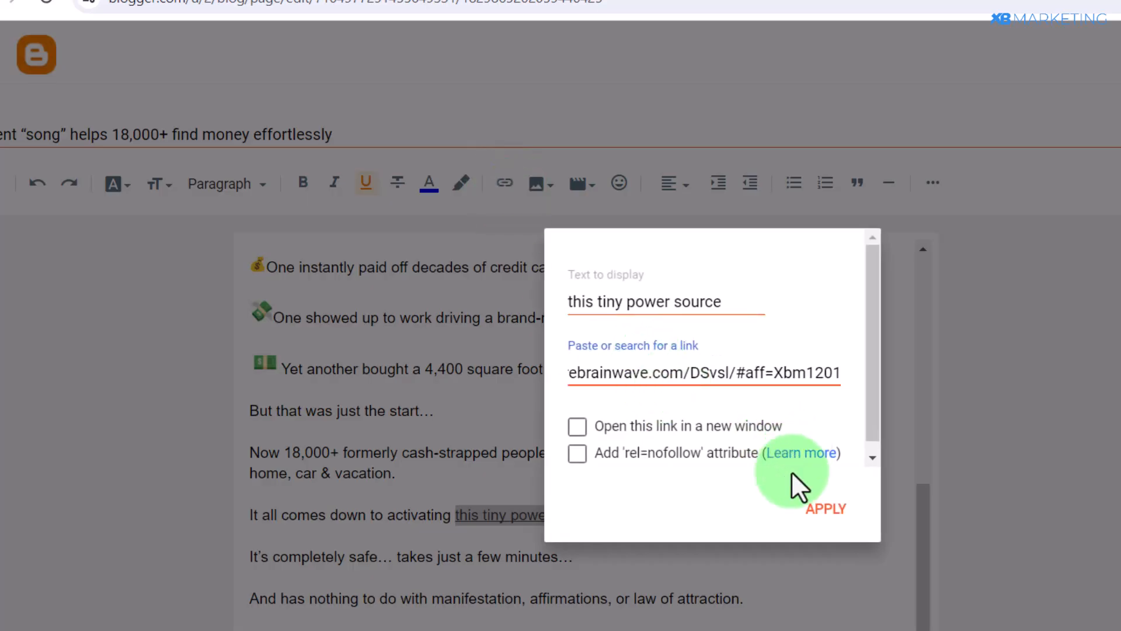
left_click(820, 510)
left_click(475, 493)
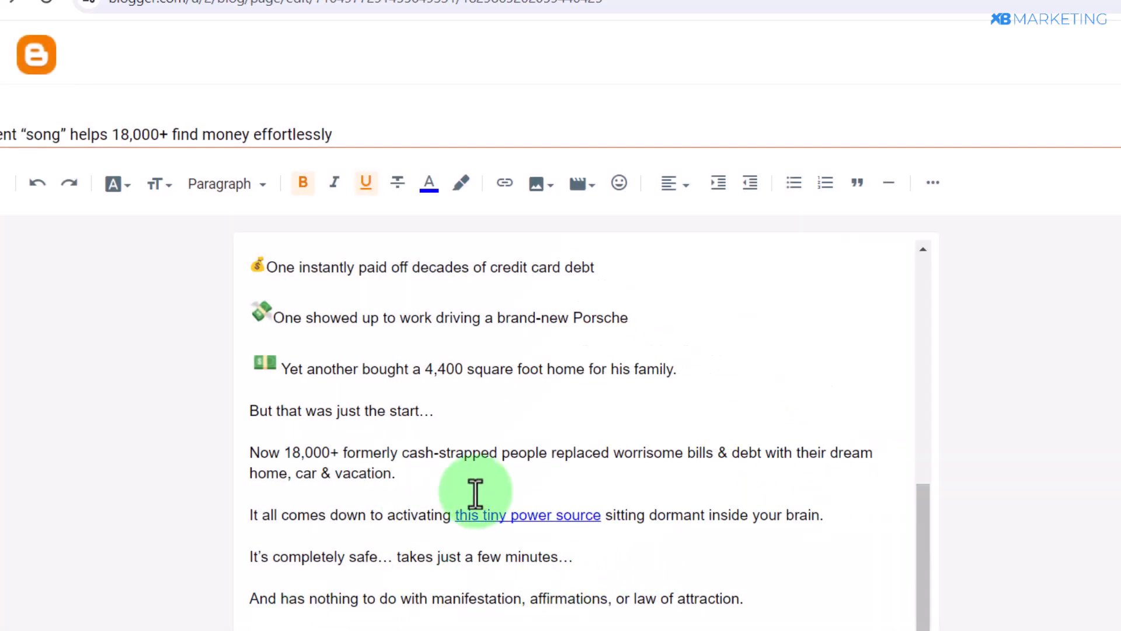
Step: Publish the page "Ancient “song” helps 18,000+ find money effortlessly" to the blog
scroll(651, 545, "up", 8)
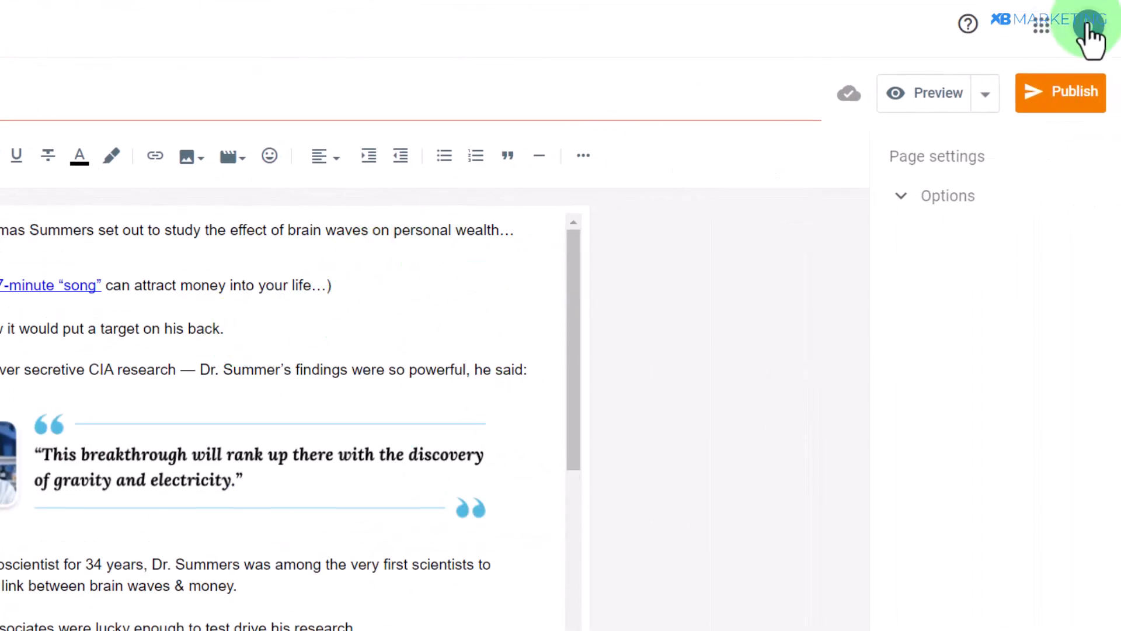
left_click(1072, 95)
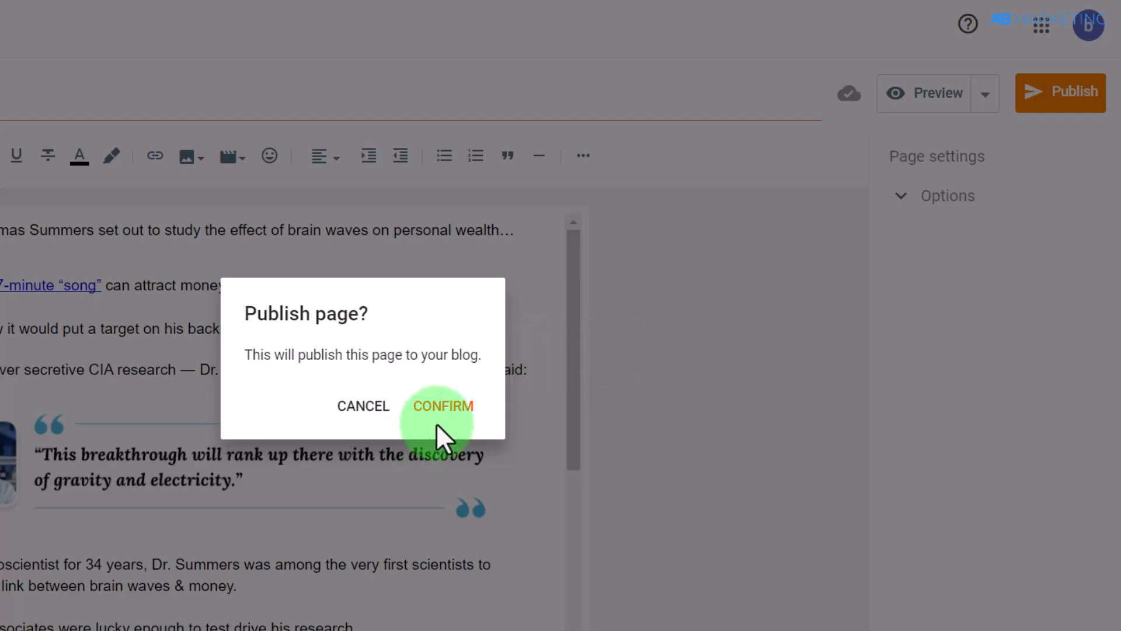
left_click(443, 407)
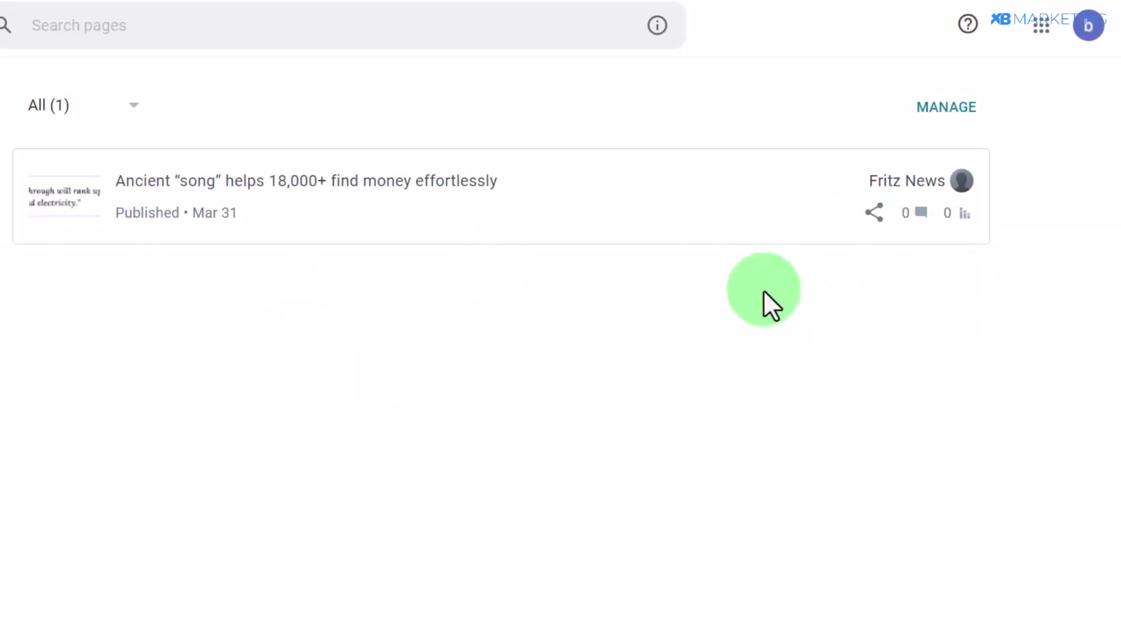
Step: Open the sharing options of the published "Ancient “song” helps 18,000+ find money effortlessly" page
mouse_move(841, 237)
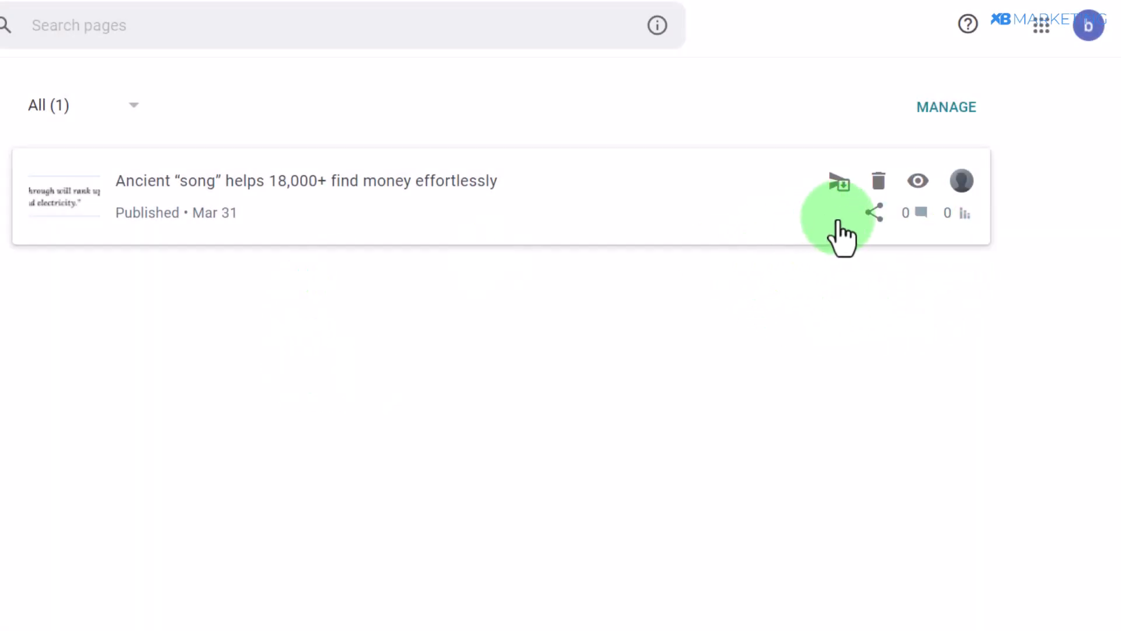
left_click(874, 215)
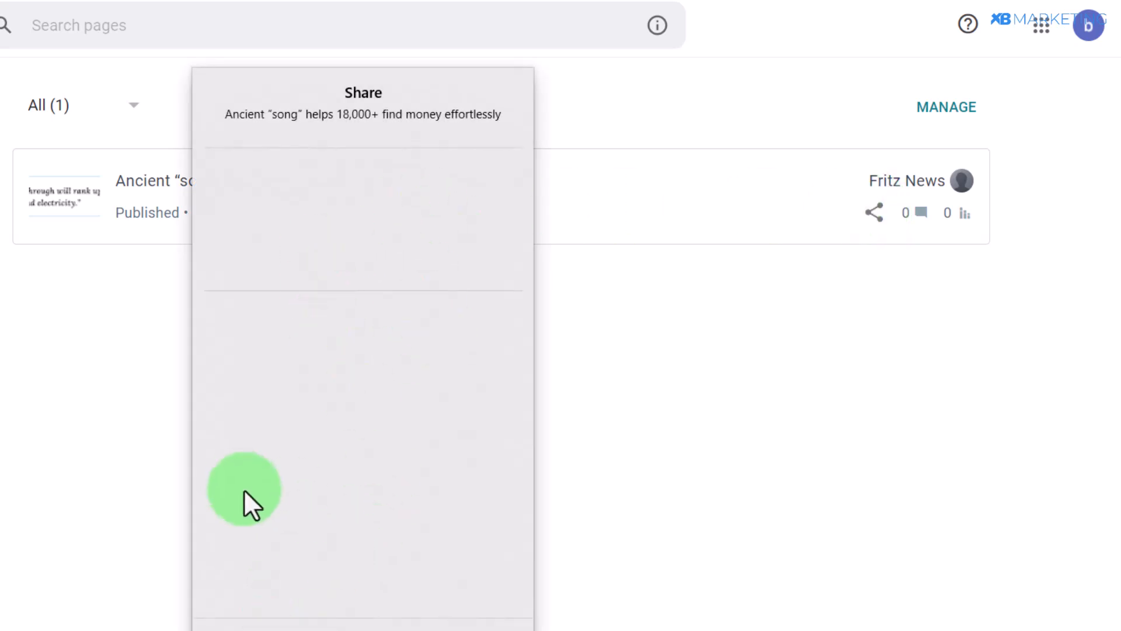
left_click(239, 514)
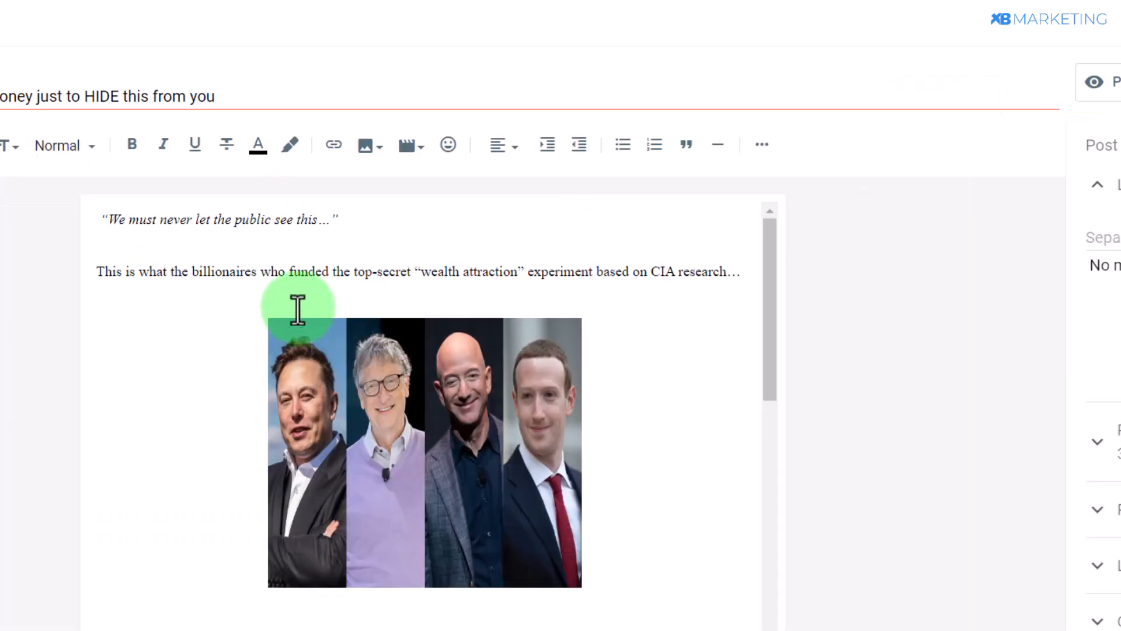
Step: Link the post text "7-minute at-home ritual that attracts money to you…" to the copied URL of the ancient-song page
scroll(301, 309, "down", 5)
scroll(492, 388, "down", 7)
scroll(492, 355, "up", 8)
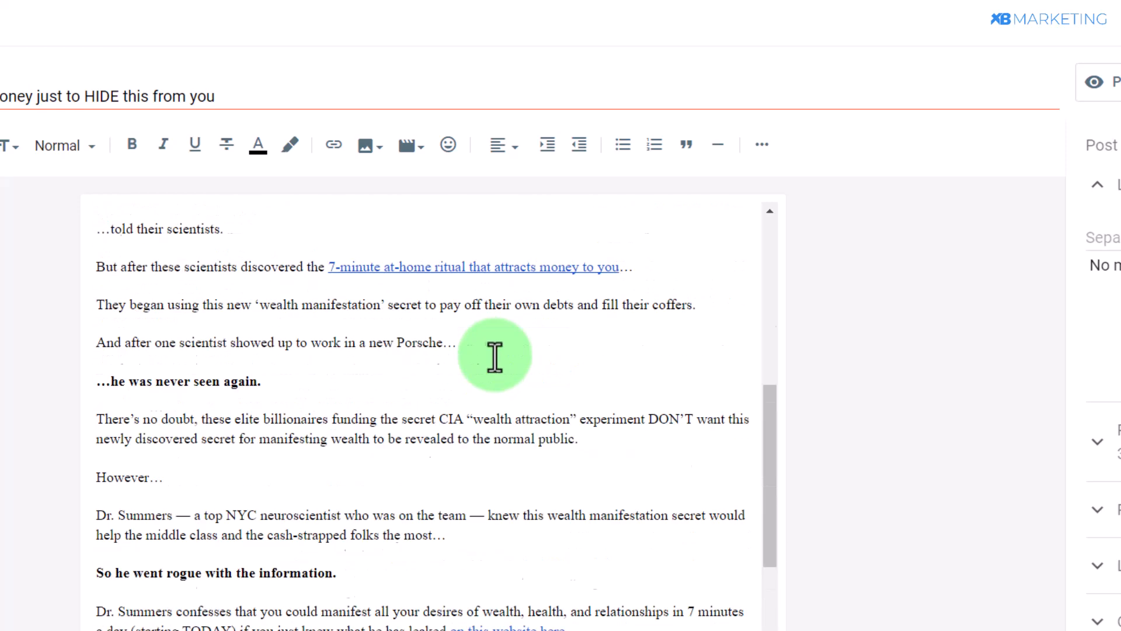
left_click_drag(329, 435, 636, 442)
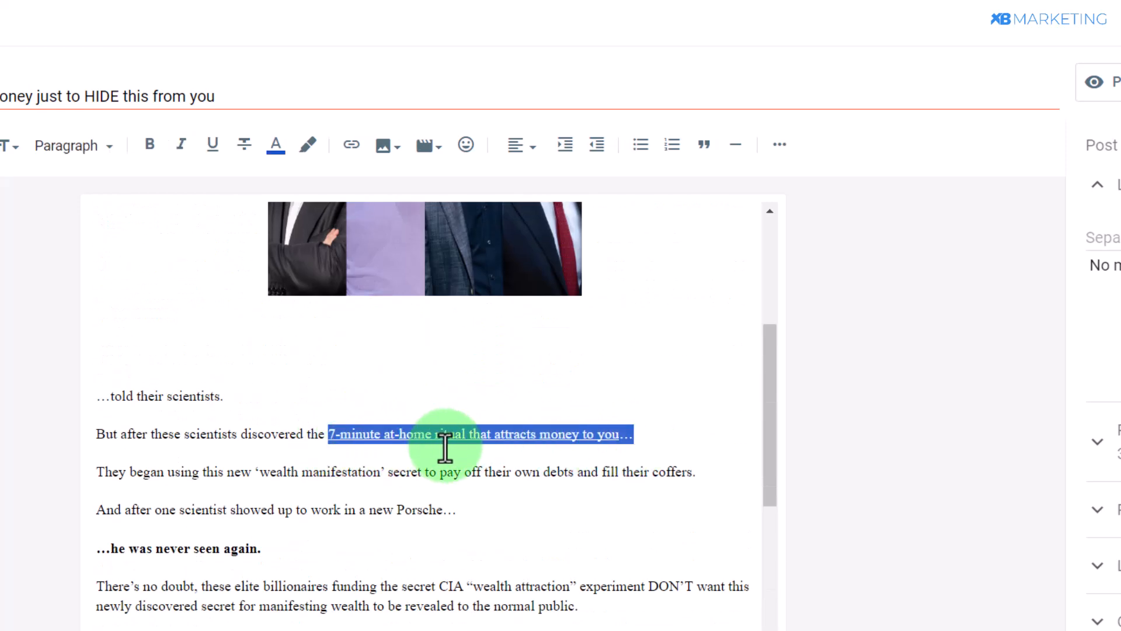
left_click(351, 146)
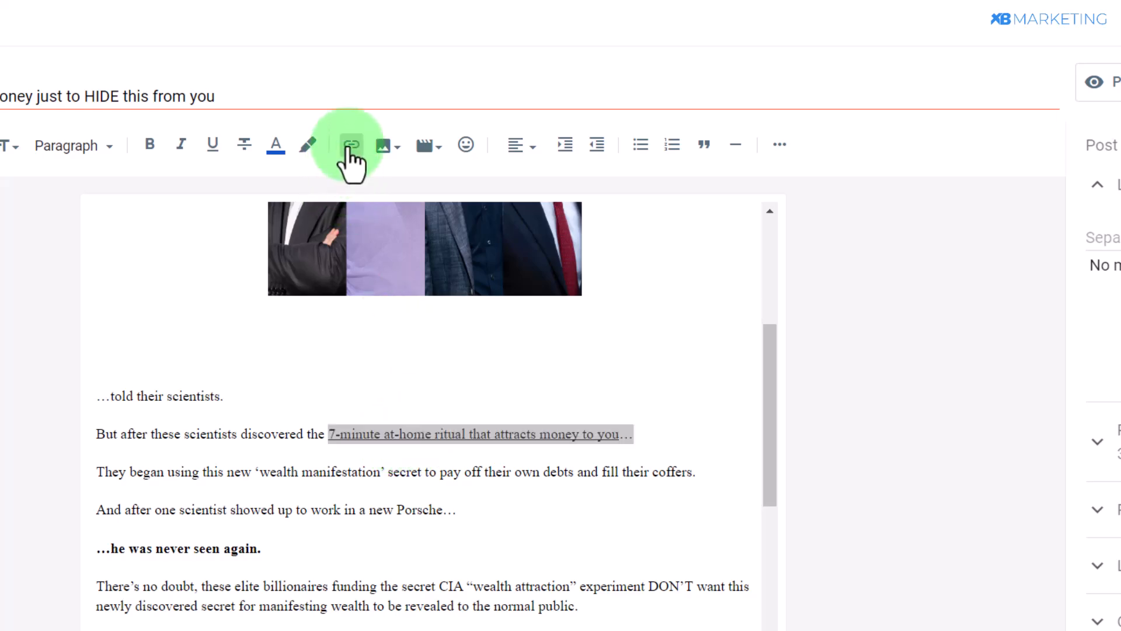
left_click(513, 296)
key("ctrl+v")
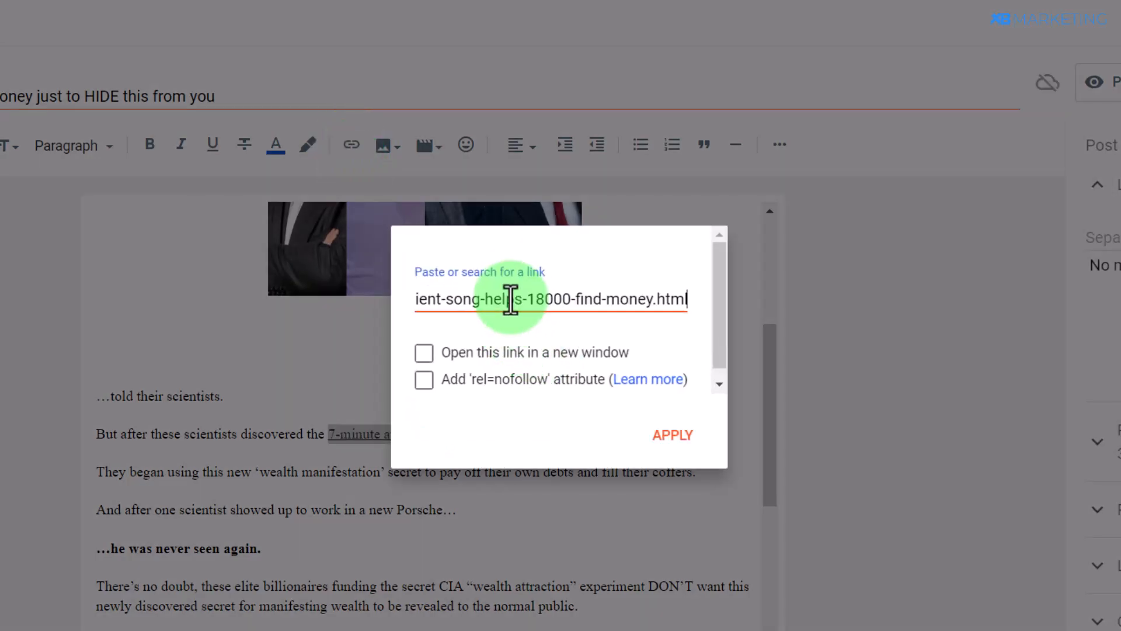
left_click(500, 321)
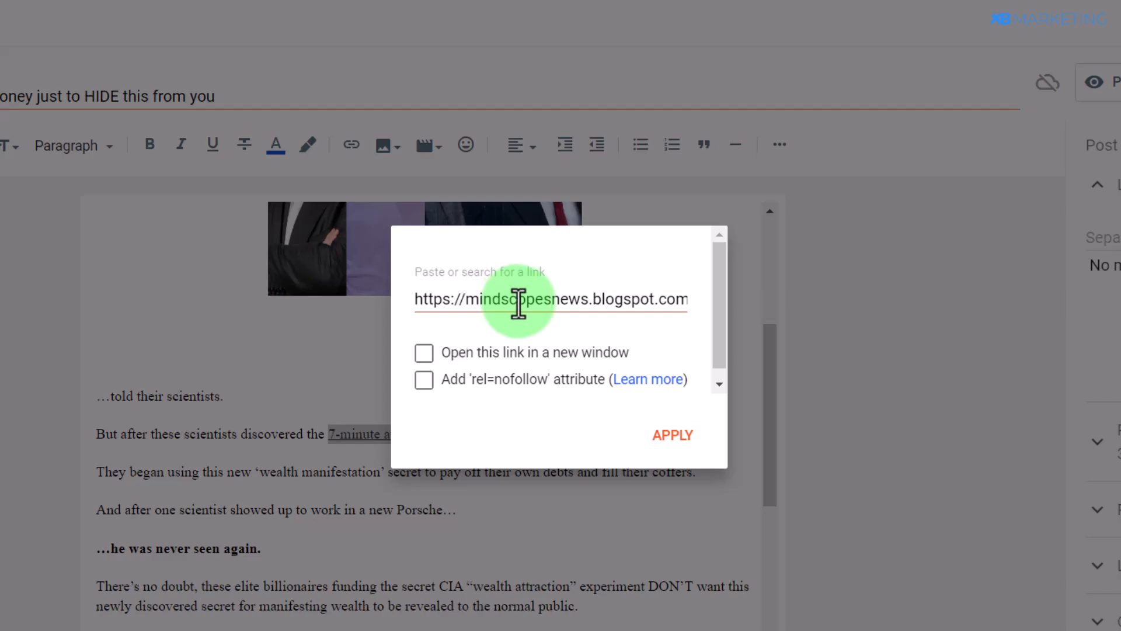
left_click(672, 443)
Step: Link the text "on this website here" further down to the same page URL and publish the post
scroll(530, 449, "down", 7)
left_click_drag(452, 409, 562, 409)
left_click(351, 145)
left_click_drag(484, 300, 319, 297)
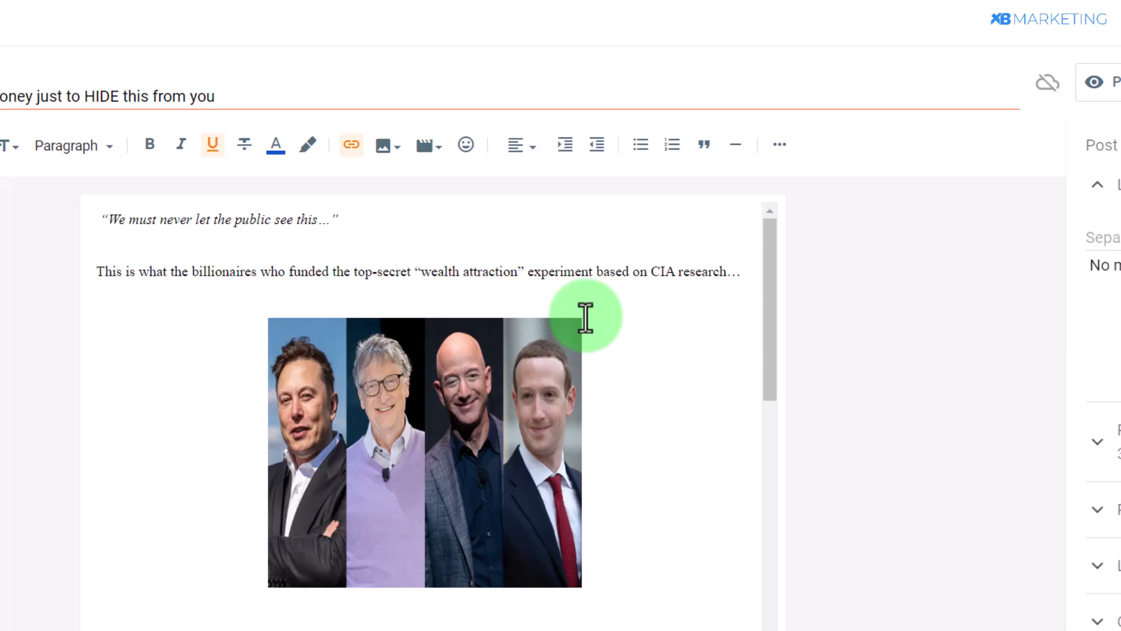
scroll(586, 314, "down", 2)
scroll(589, 312, "down", 1)
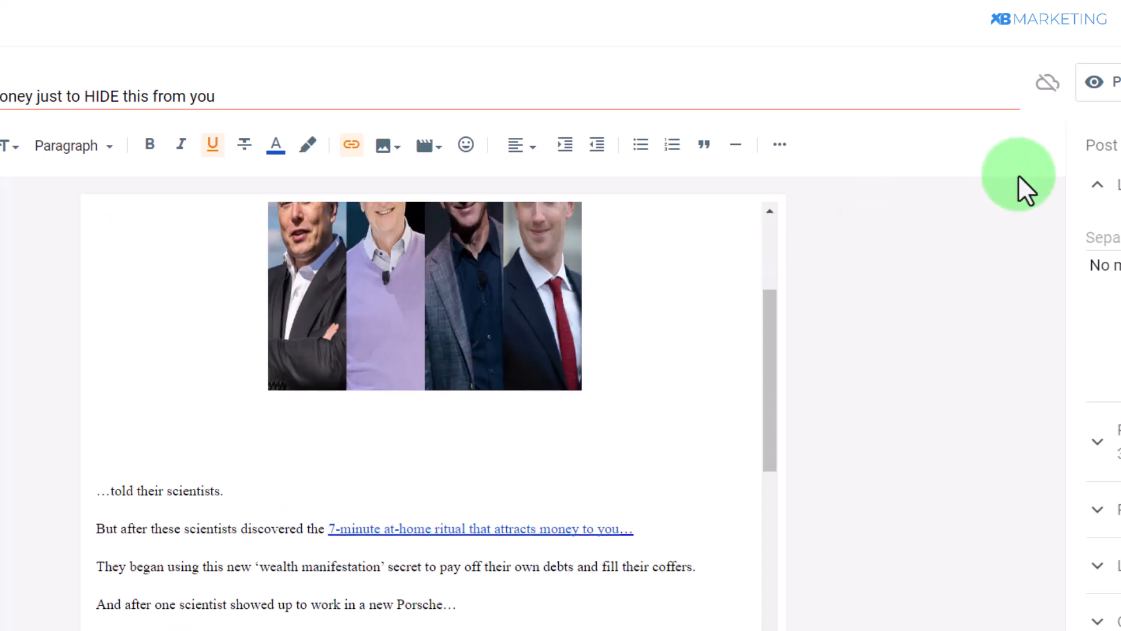
left_click(1060, 158)
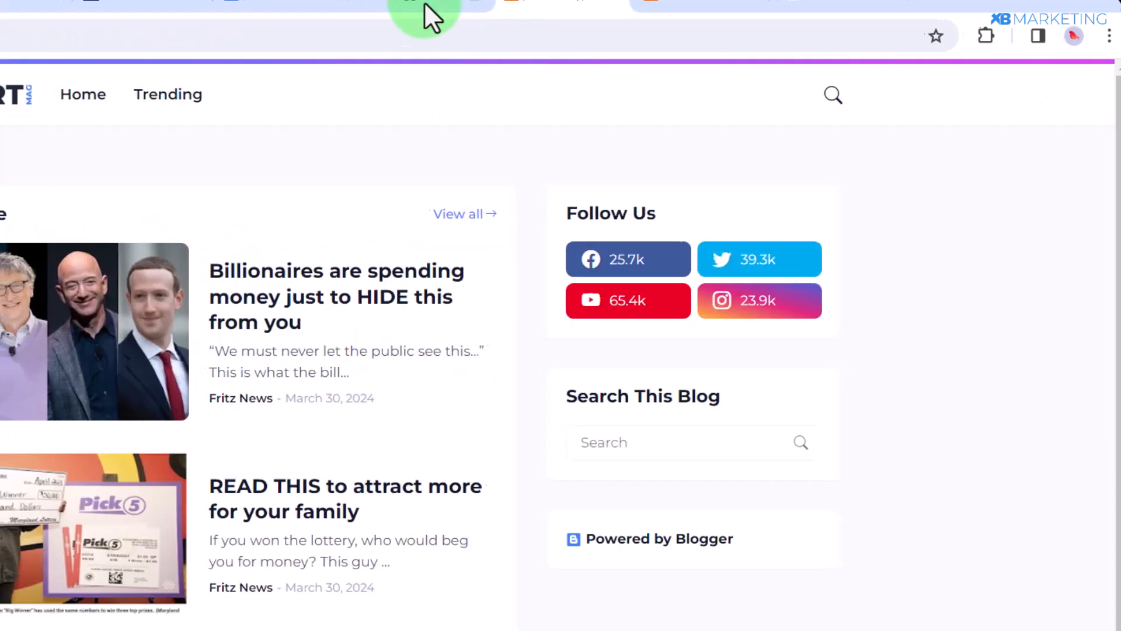
Step: Open the live post "Billionaires are spending money just to HIDE this from you" and follow its "7-minute at-home ritual" link
left_click(488, 5)
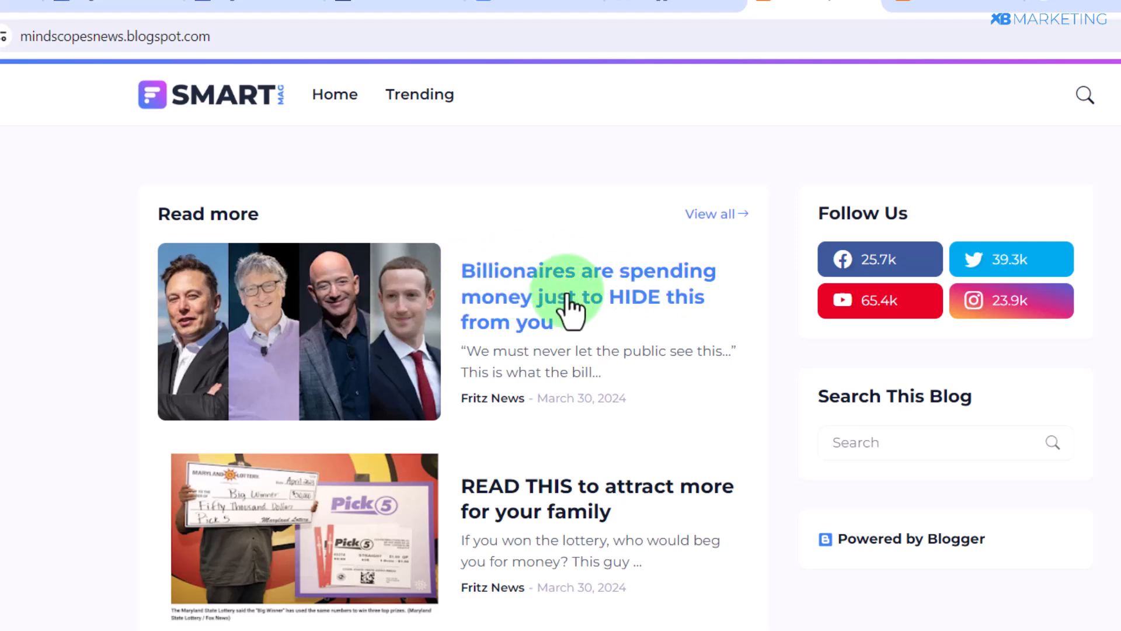
left_click(529, 309)
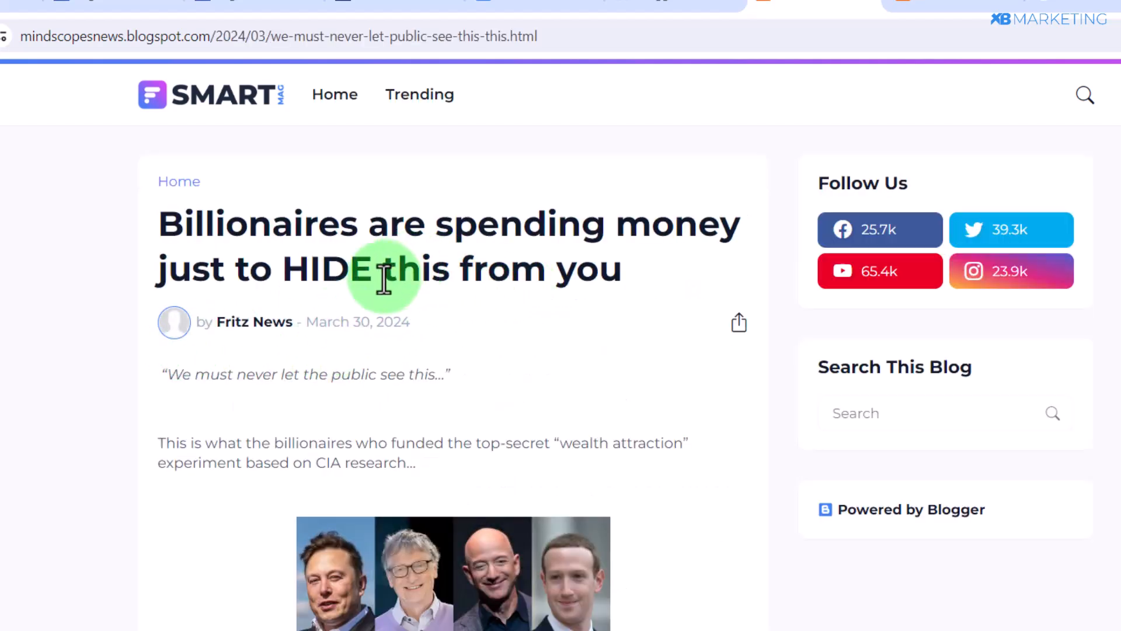
scroll(384, 278, "down", 5)
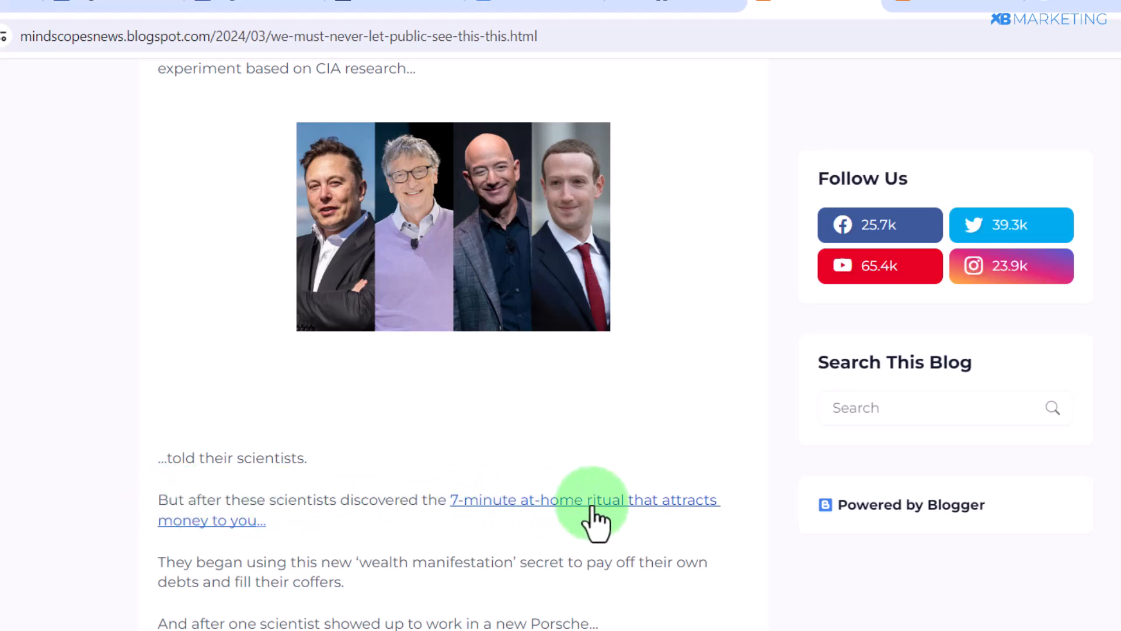
left_click(658, 520)
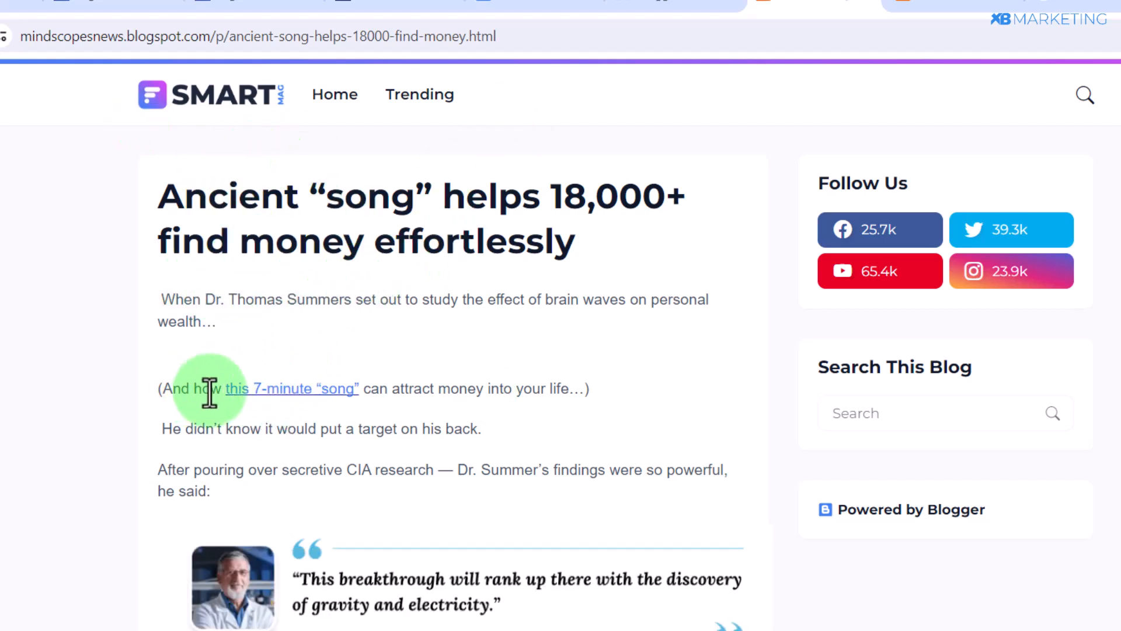
Step: Test the "this 7-minute “song”" affiliate link and play the sales video on the offer page
left_click(278, 398)
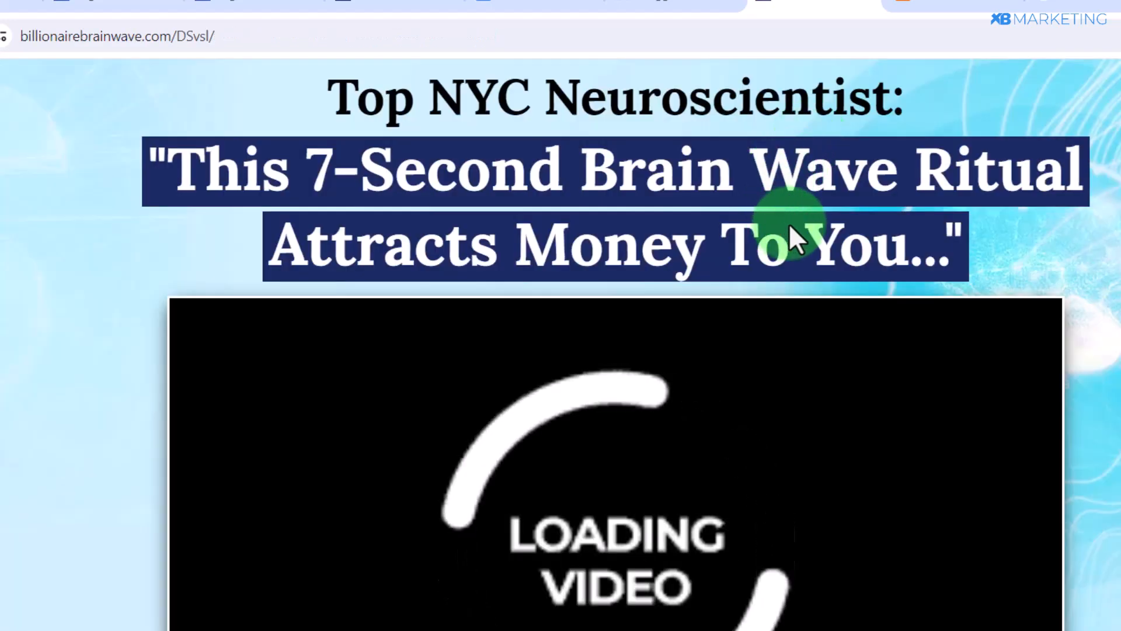
scroll(518, 442, "down", 1)
scroll(520, 444, "up", 1)
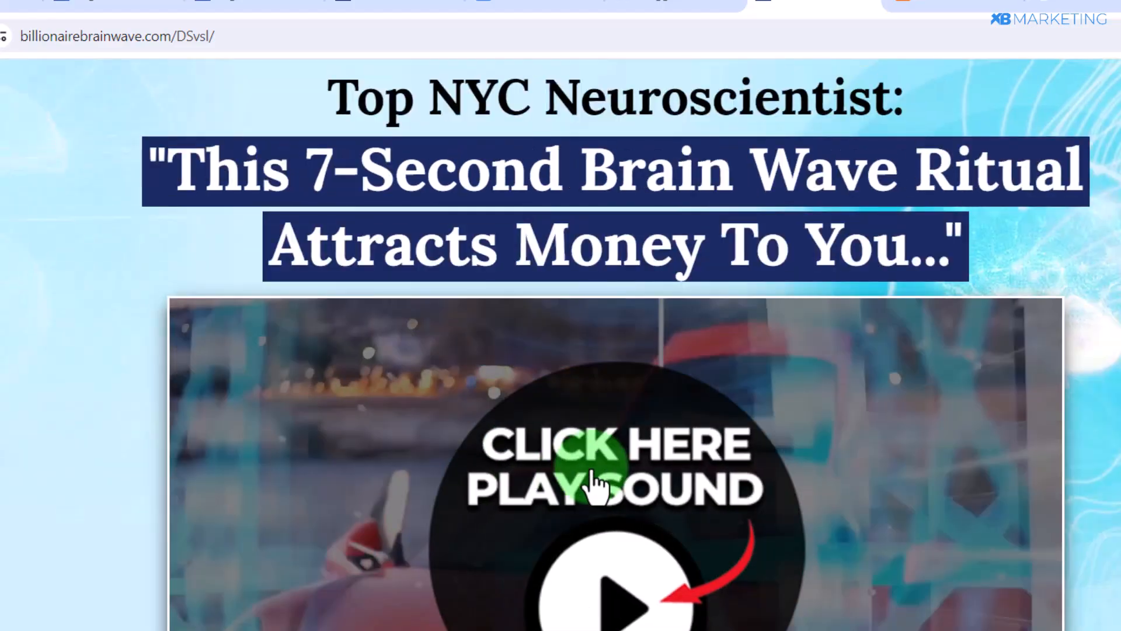
left_click(595, 484)
mouse_move(876, 10)
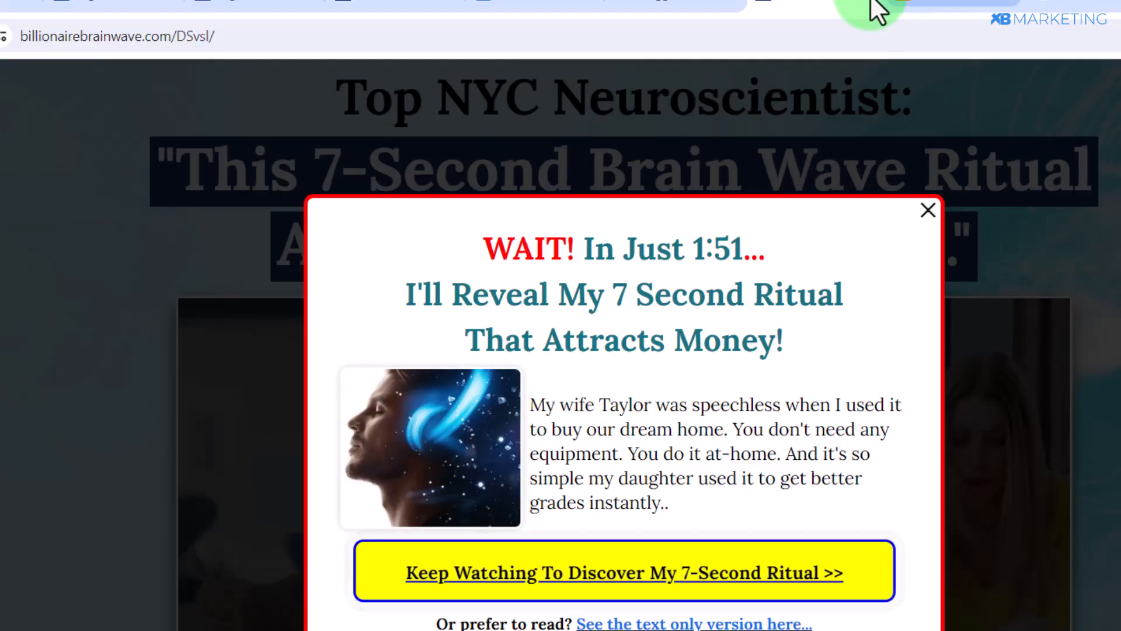
Step: Switch to Facebook and search its groups for "self development"
left_click(691, 11)
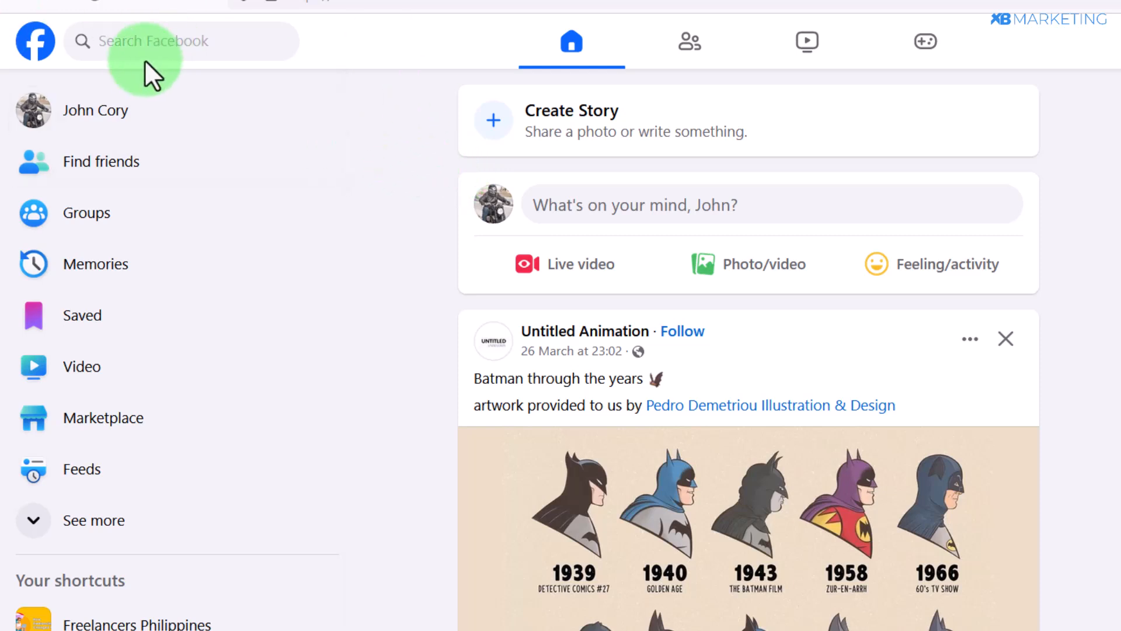
left_click(142, 41)
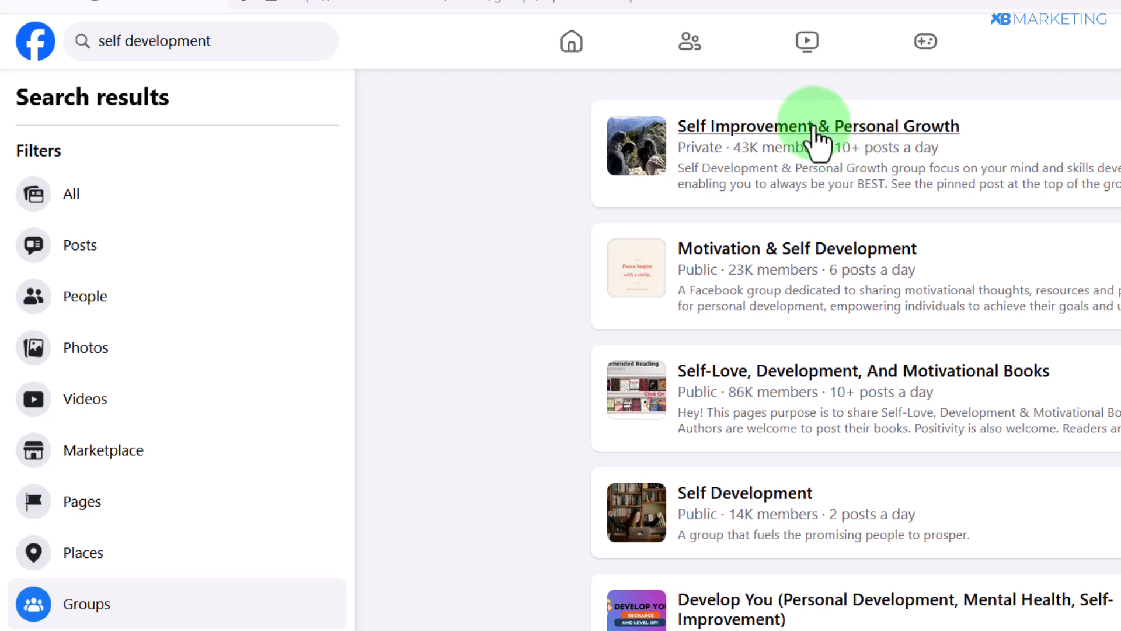
mouse_move(759, 318)
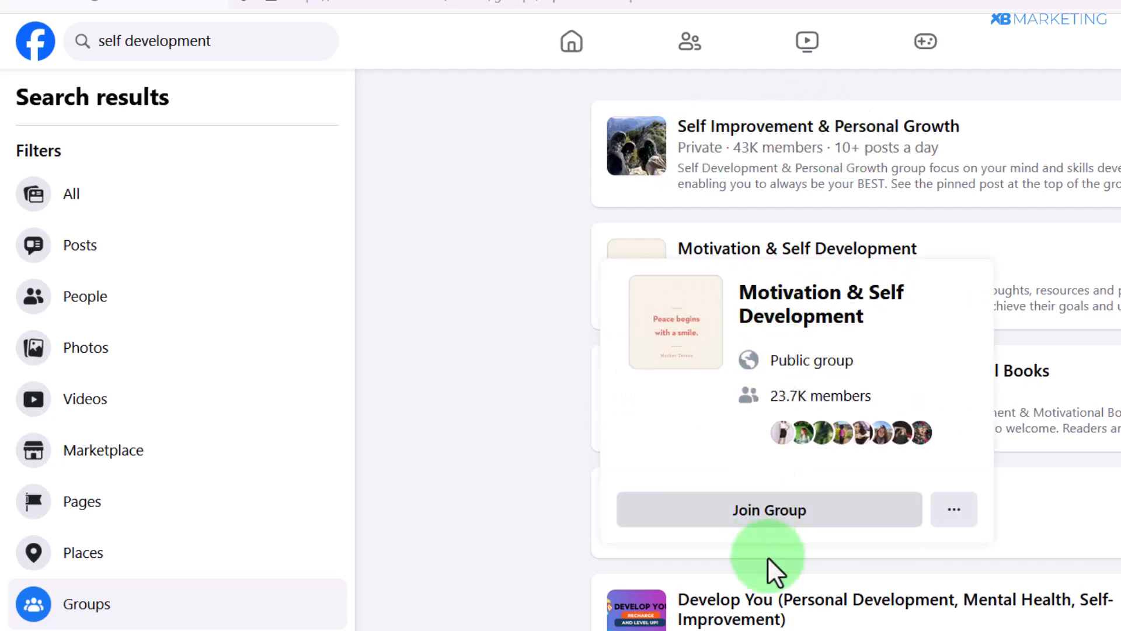
mouse_move(732, 622)
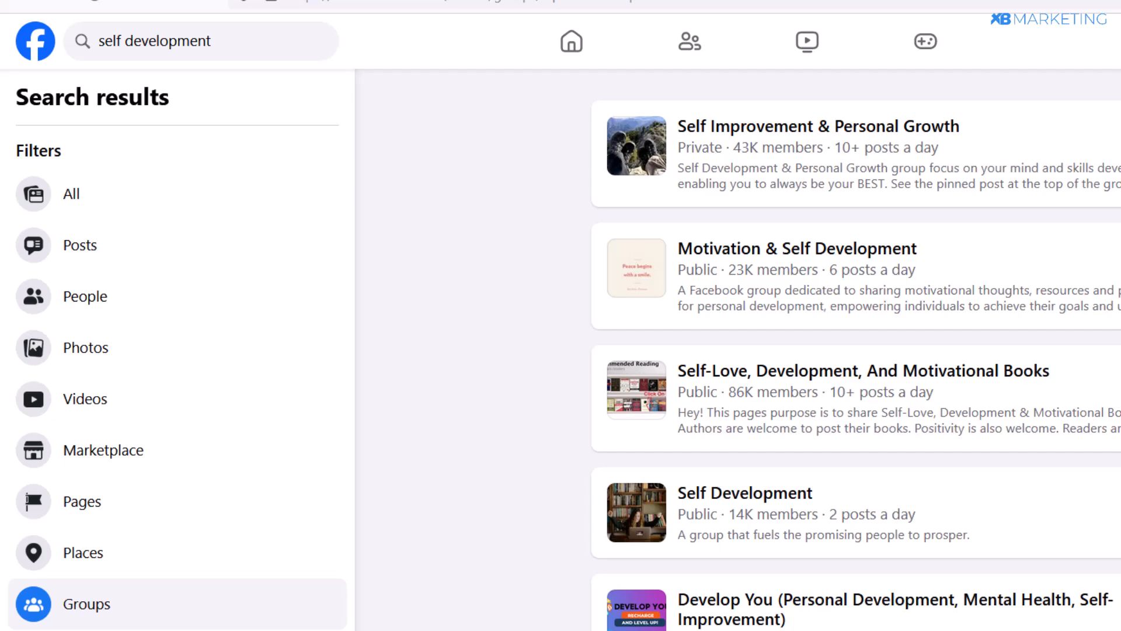
Step: Open the "Motivation & Self Development" group and examine what kind of posts its members share
left_click(868, 279)
scroll(868, 279, "down", 5)
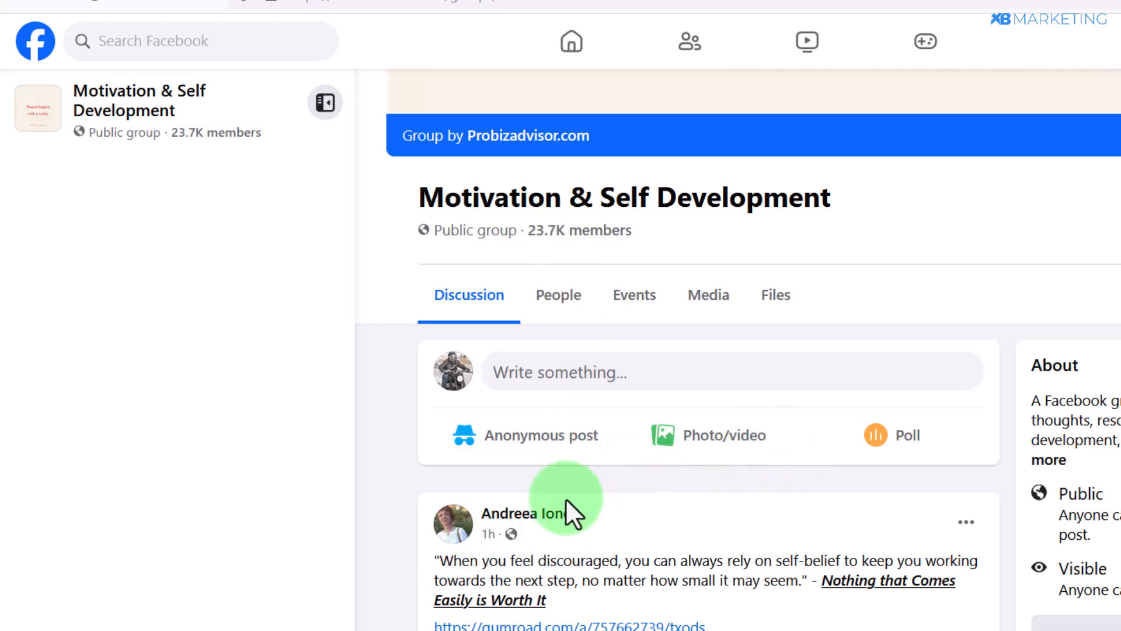
mouse_move(558, 517)
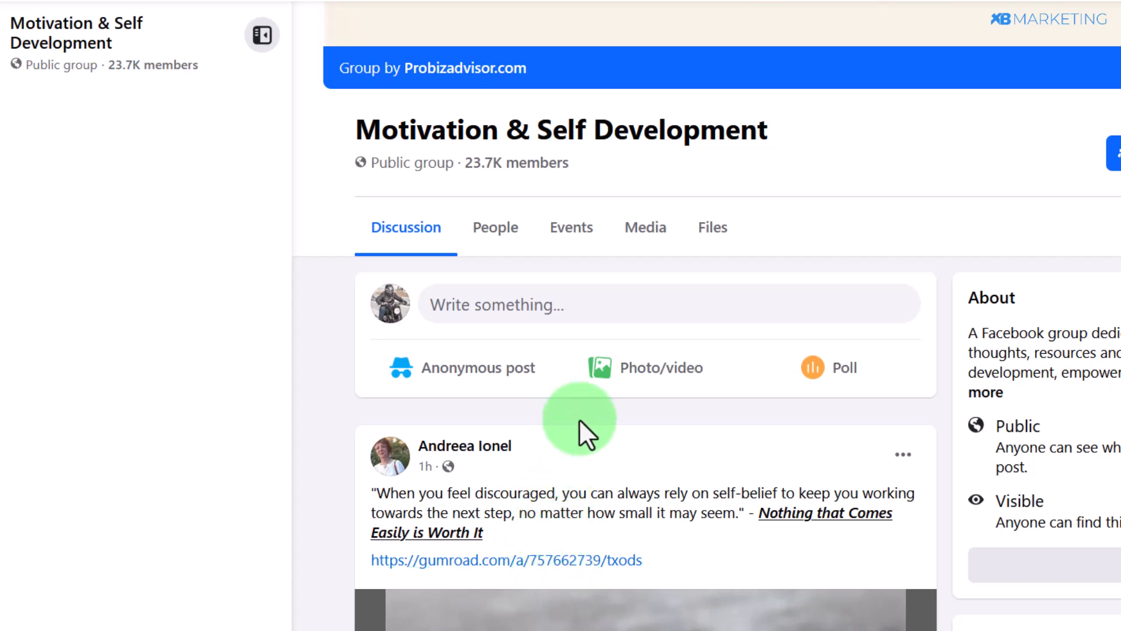
scroll(580, 419, "down", 2)
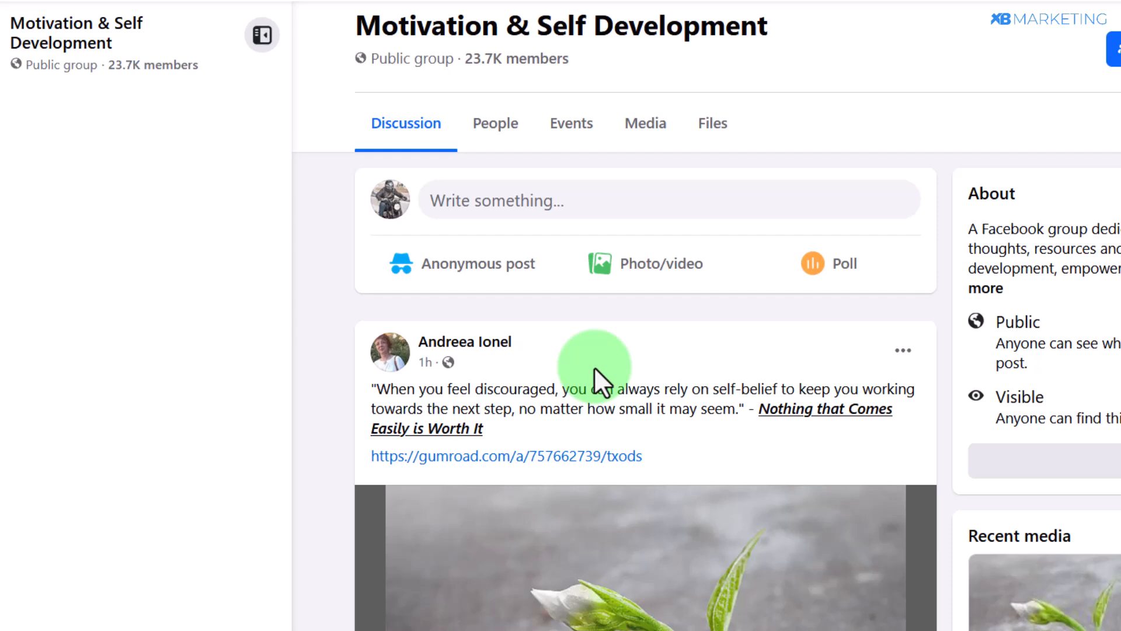
scroll(594, 366, "up", 4)
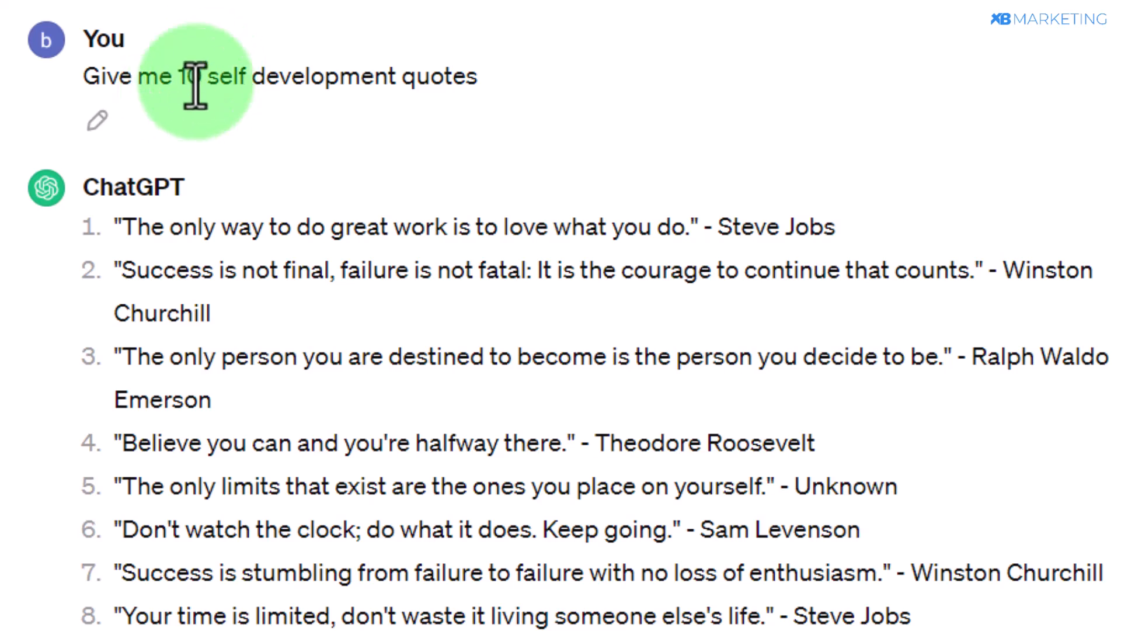
Step: Compose a Facebook group post from ChatGPT's first quote, "The only way to do great work is to love what you do.", plus the Billionaires blog post URL
triple_click(123, 225)
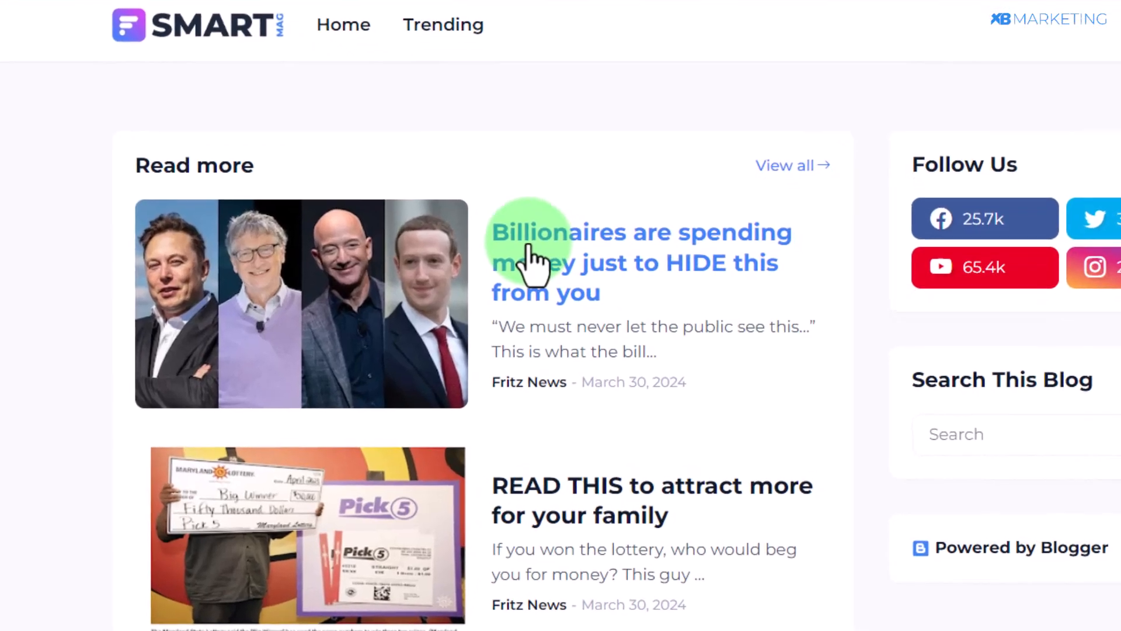
left_click(529, 248)
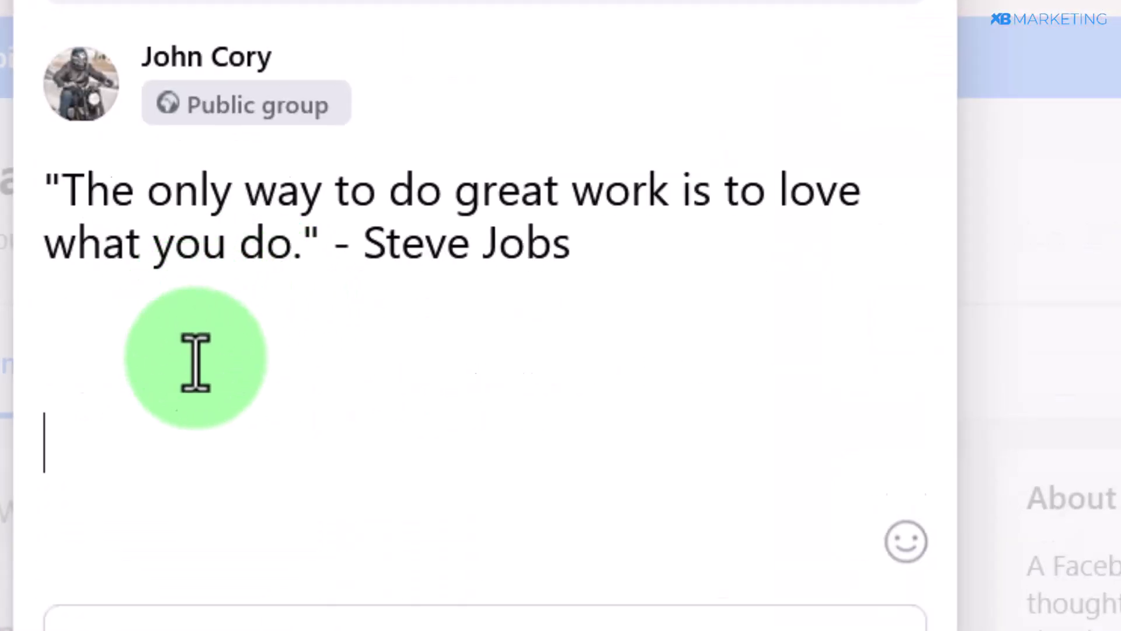
type("https://mindscopesnews.blogspot.com/2024/03/we-must-never-let-public-see-this-this.html")
Step: Review the group post's text and link preview, and publish it to the group
scroll(463, 397, "down", 2)
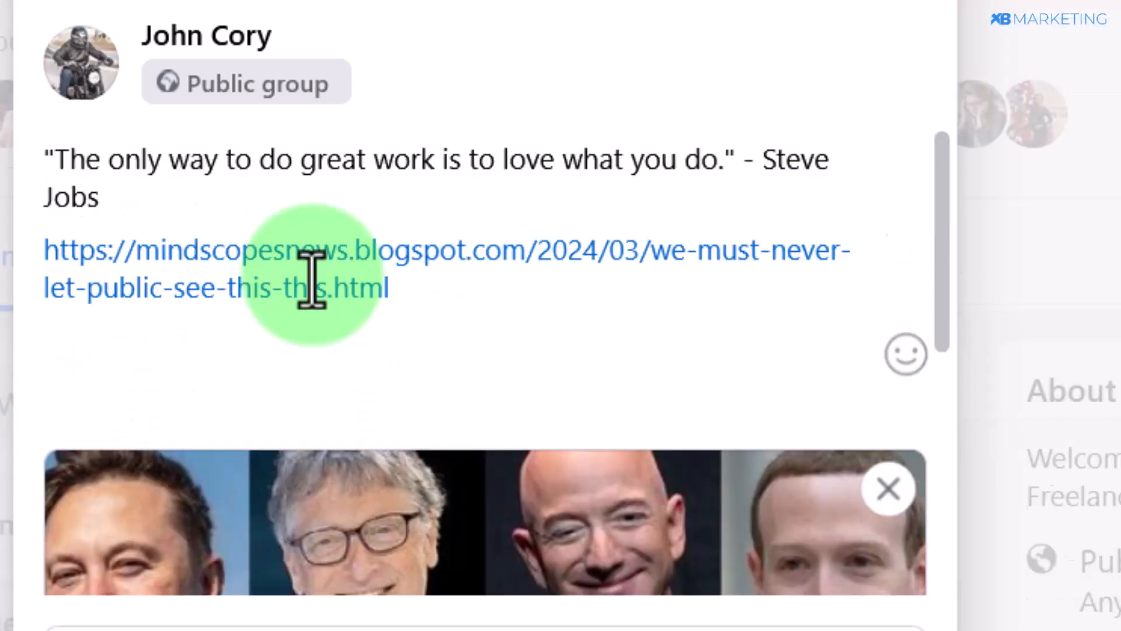
scroll(316, 277, "down", 3)
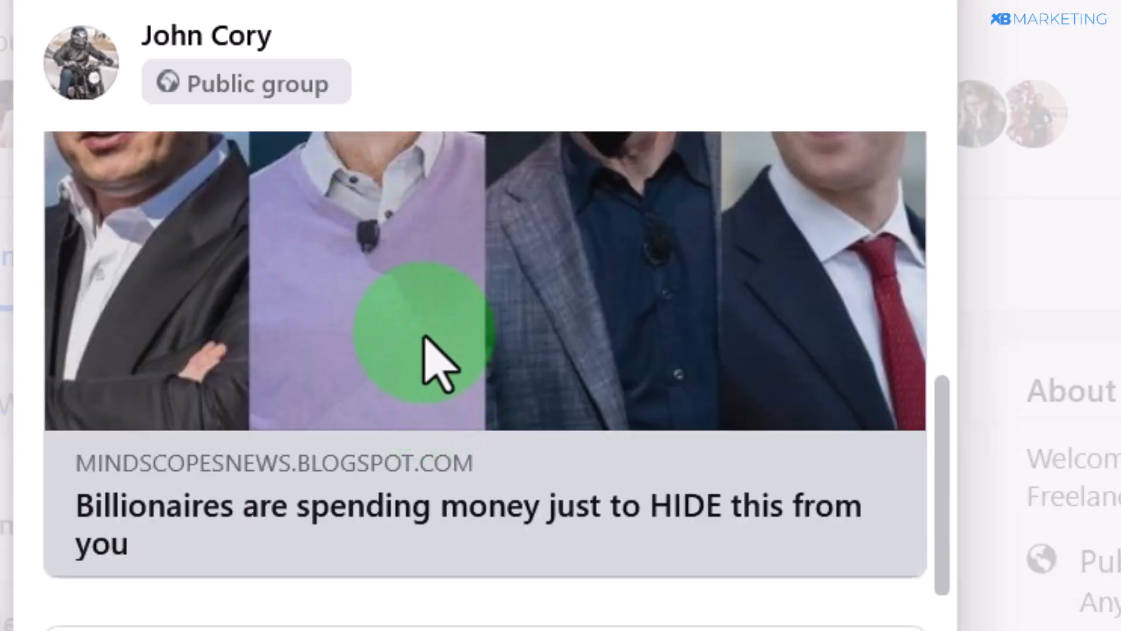
scroll(428, 359, "up", 3)
scroll(428, 359, "down", 3)
scroll(428, 359, "up", 5)
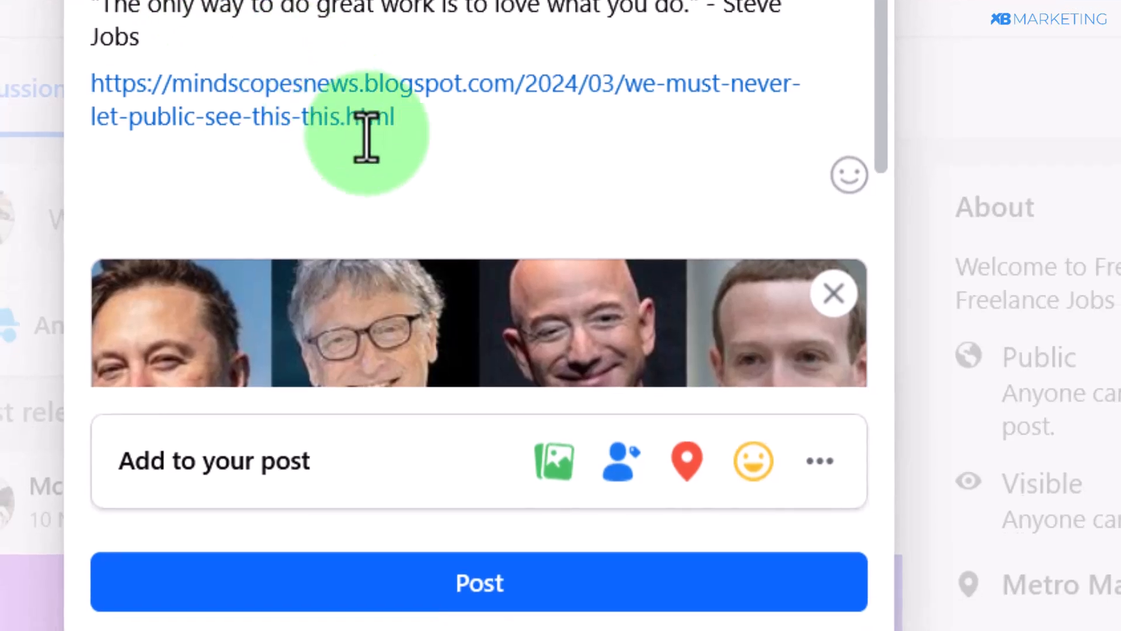
scroll(401, 157, "down", 1)
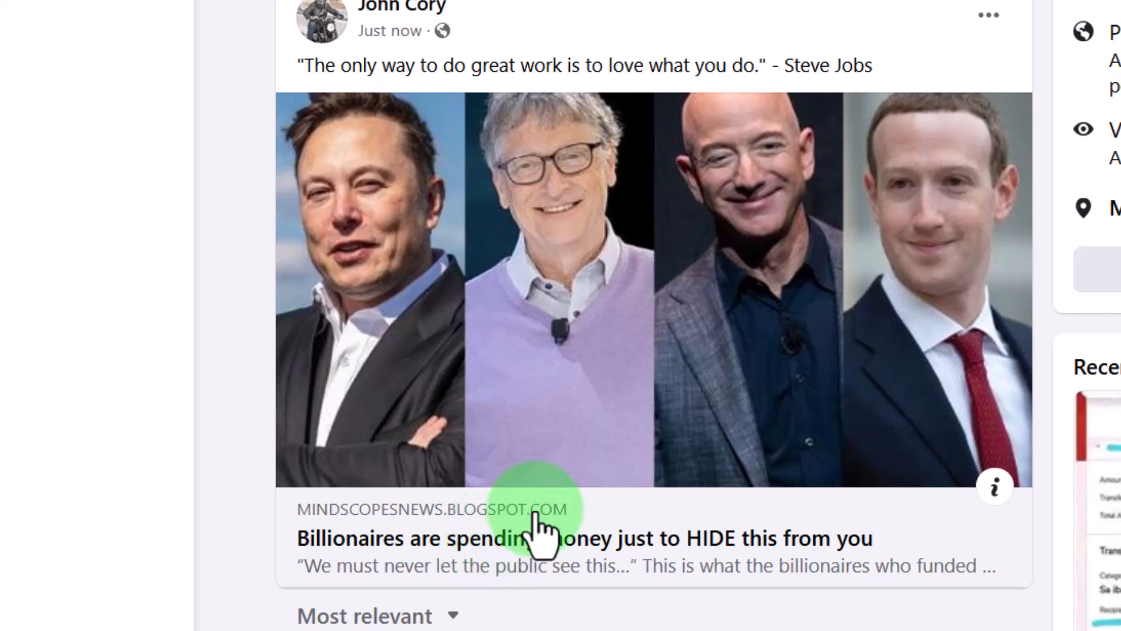
Step: Follow the published Facebook post's preview to the blog post, the ancient-song page and its "this 7-minute “song”" affiliate link
left_click(498, 543)
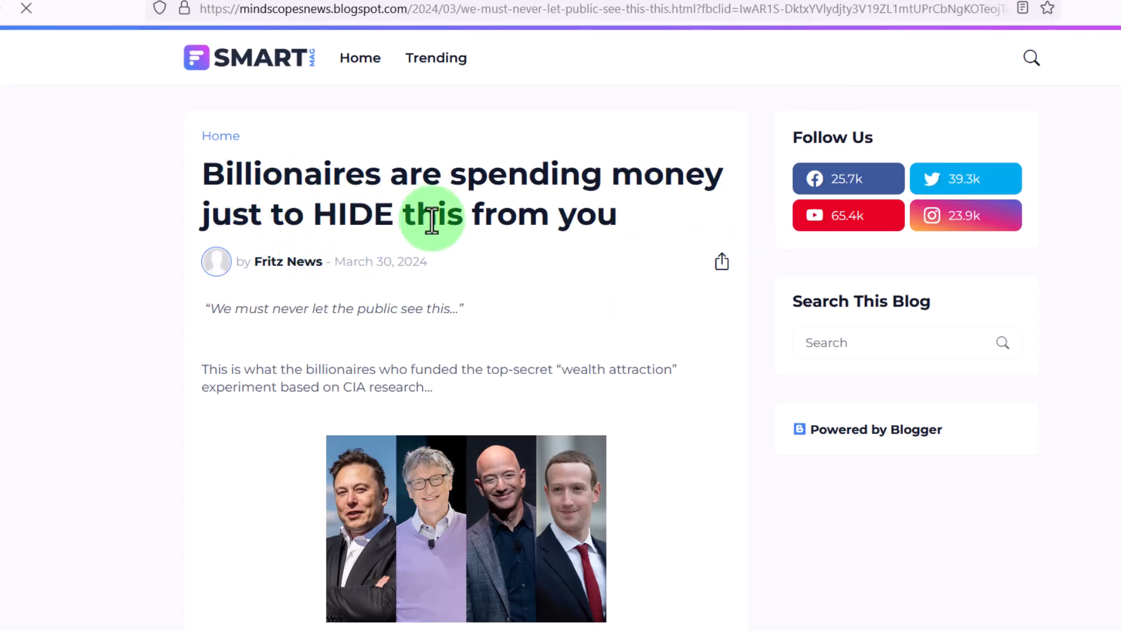
scroll(492, 239, "down", 3)
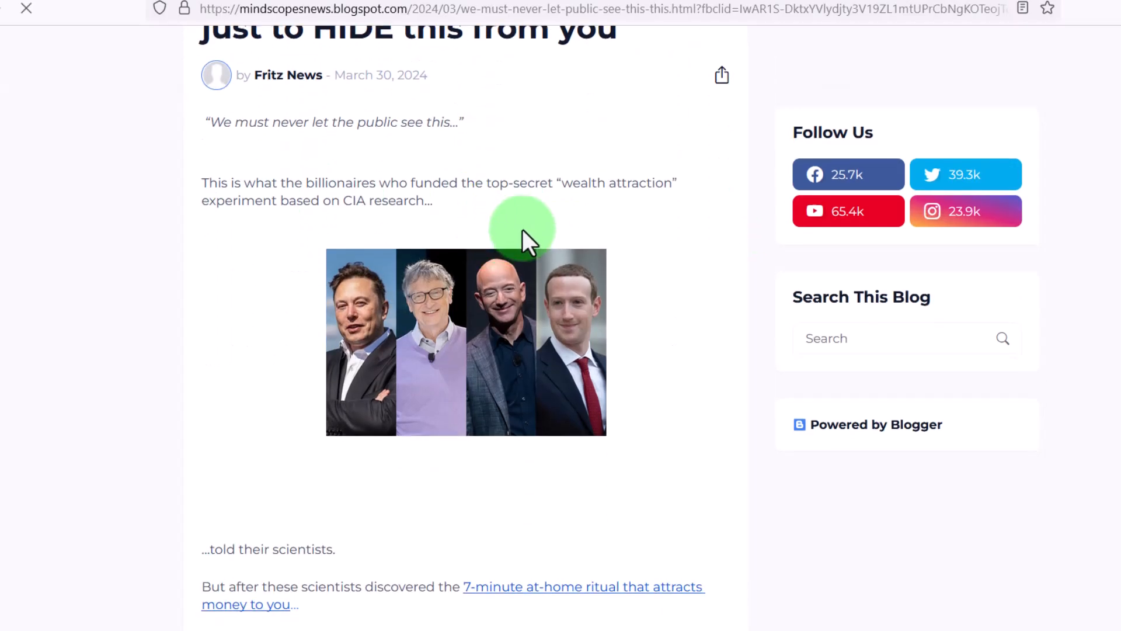
scroll(278, 374, "down", 2)
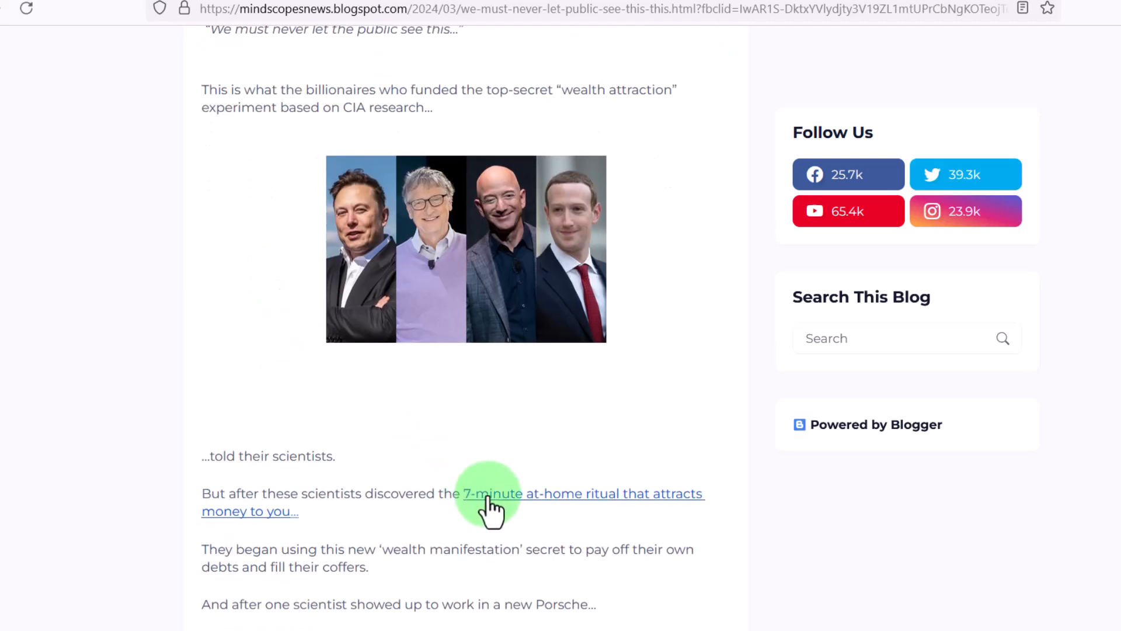
left_click(575, 498)
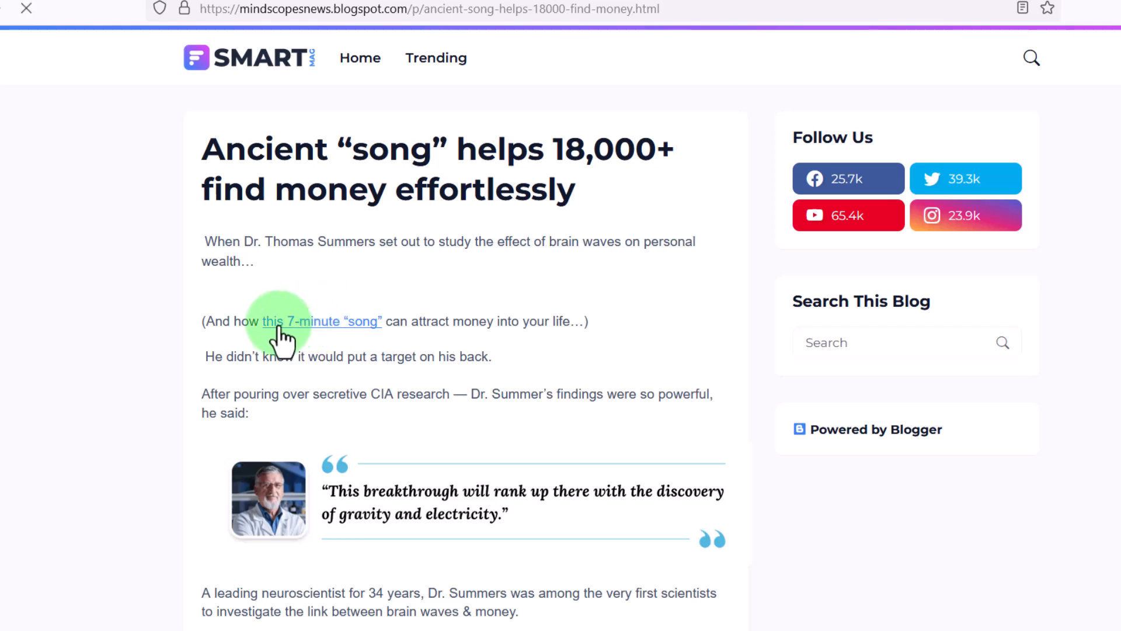
left_click(321, 327)
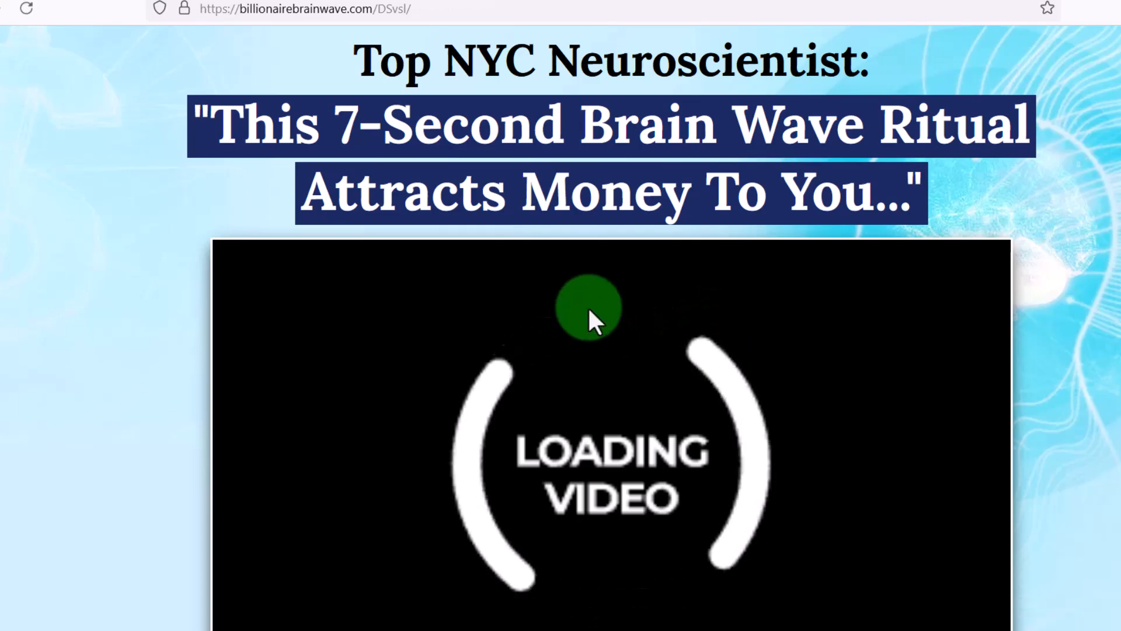
Step: Look through the Billionaire Brain Wave sales page down to its scientific references and back
scroll(619, 368, "down", 3)
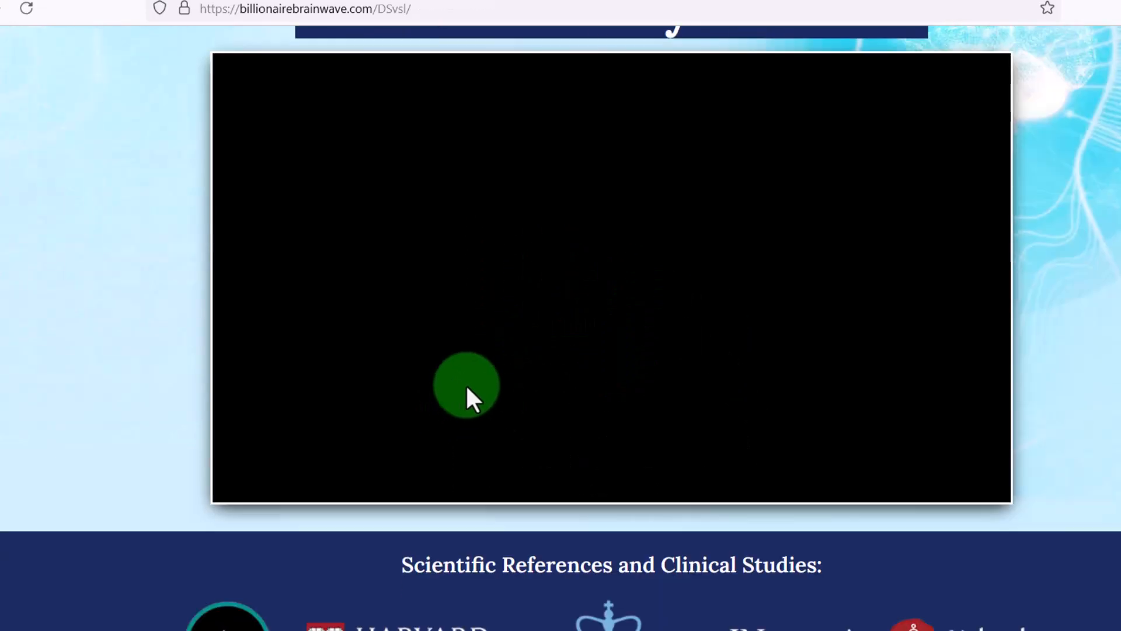
scroll(473, 376, "down", 10)
scroll(507, 304, "up", 12)
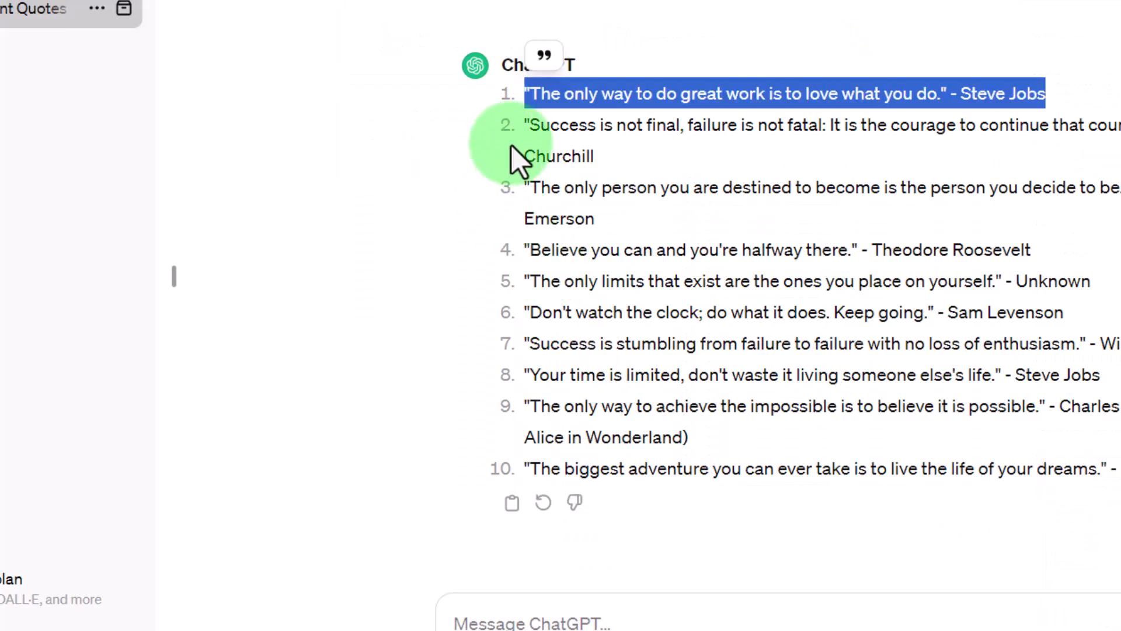
Step: Select the second self-development quote in ChatGPT and reopen the blog post from the published Facebook post
left_click_drag(524, 128, 594, 157)
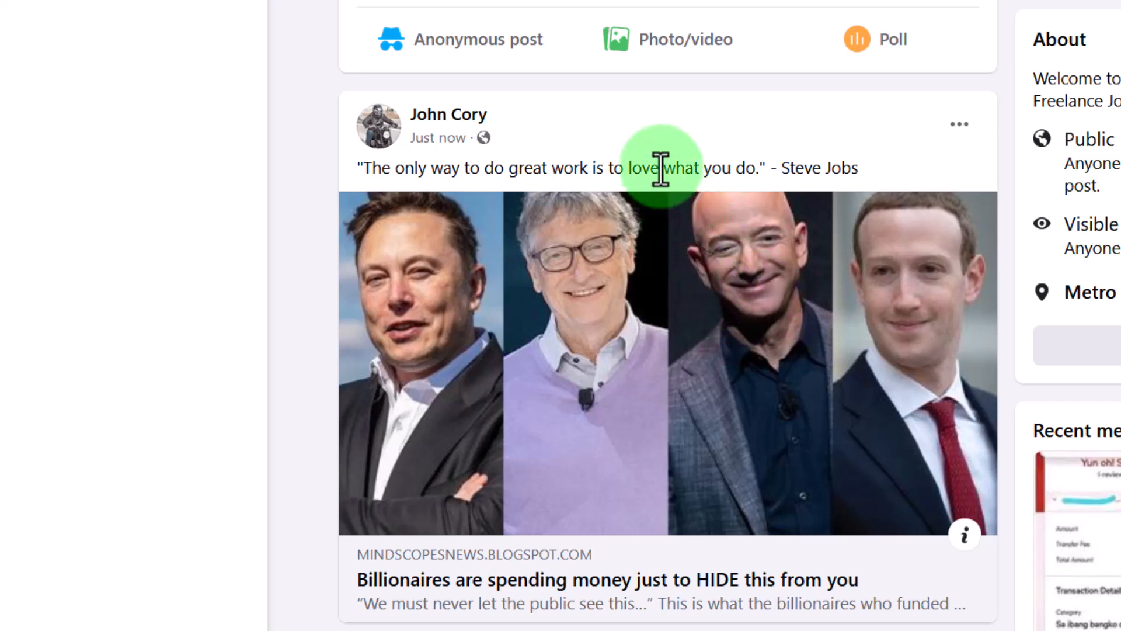
left_click(608, 283)
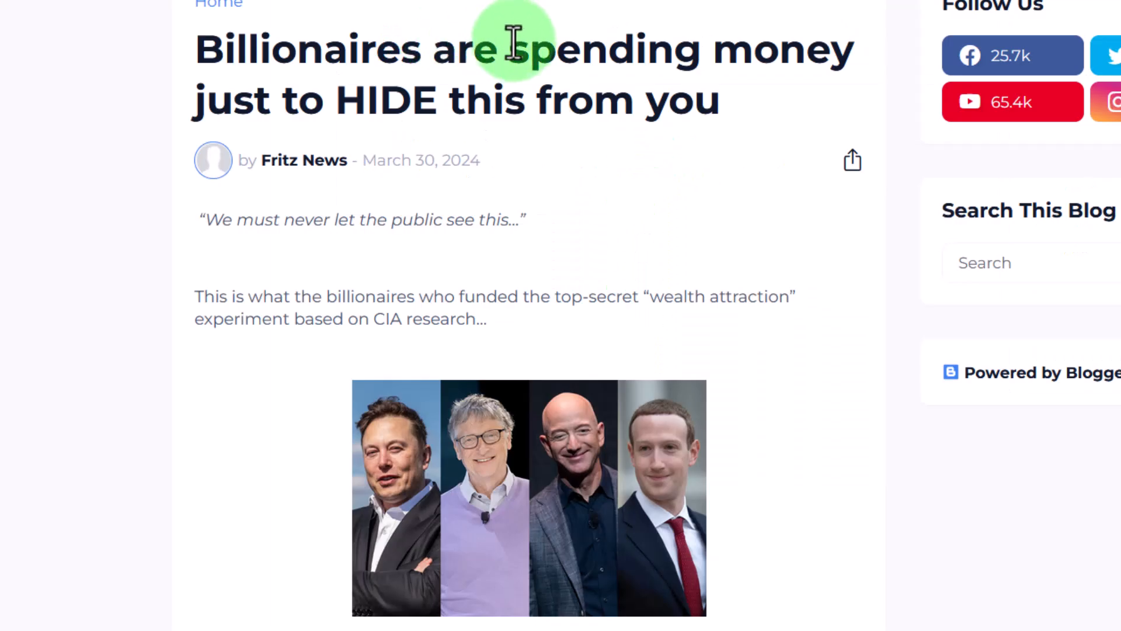